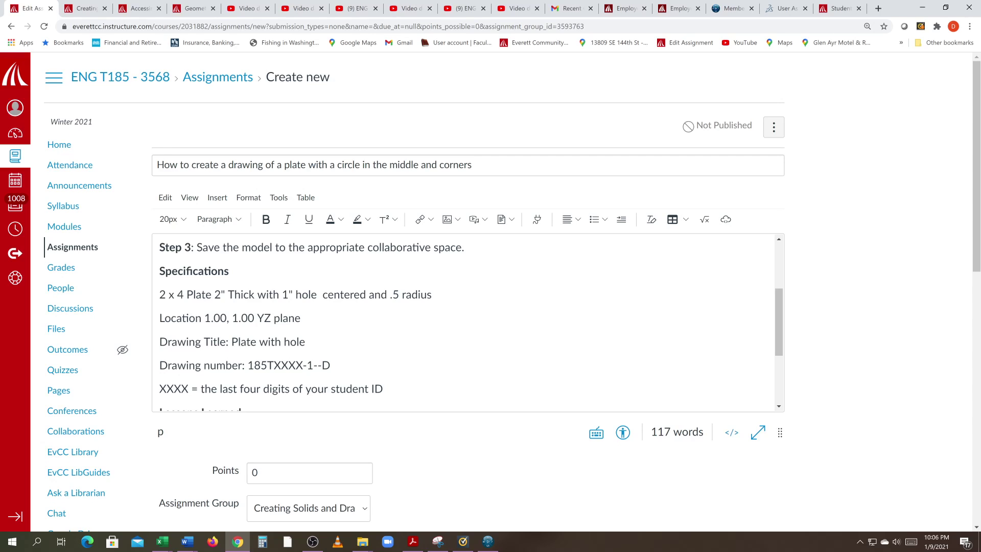
# Step: Copy the drawing number 185TXXXX-1--D from the assignment specifications and switch to 3DEXPERIENCE
pyautogui.moveTo(331, 365); pyautogui.dragTo(239, 365)
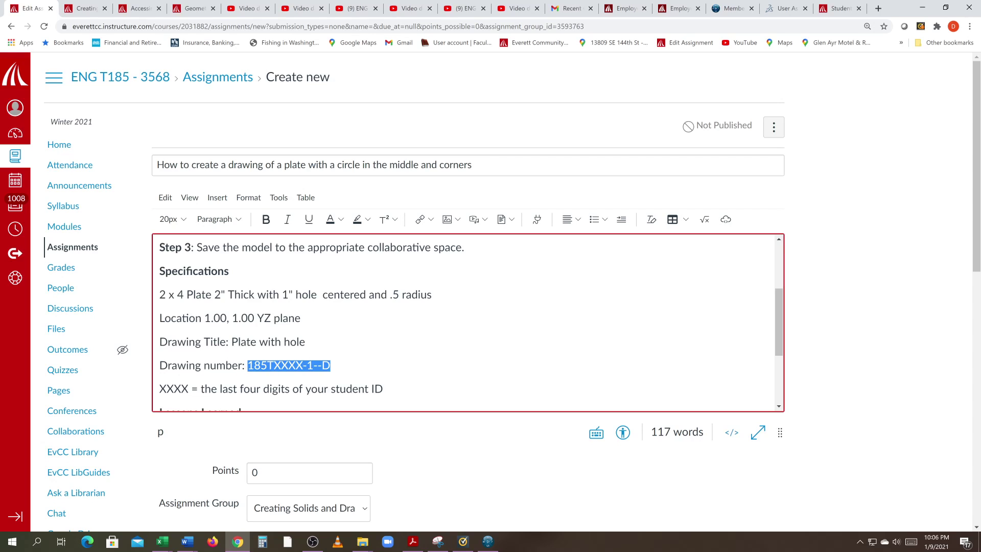
pyautogui.rightClick(257, 366)
pyautogui.click(269, 402)
pyautogui.click(488, 542)
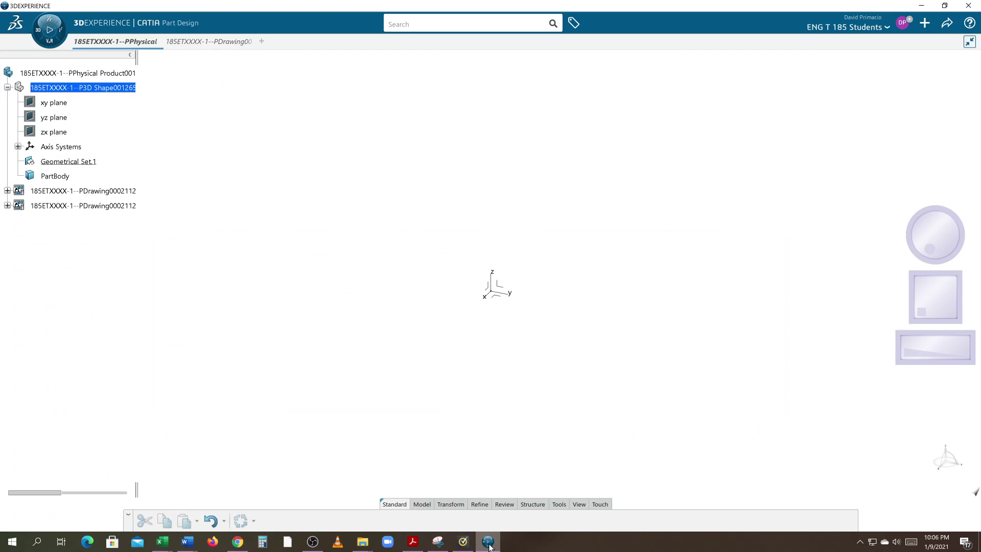
# Step: Create a new 3D part with the Part Design app in a new tab
pyautogui.click(260, 42)
pyautogui.click(33, 40)
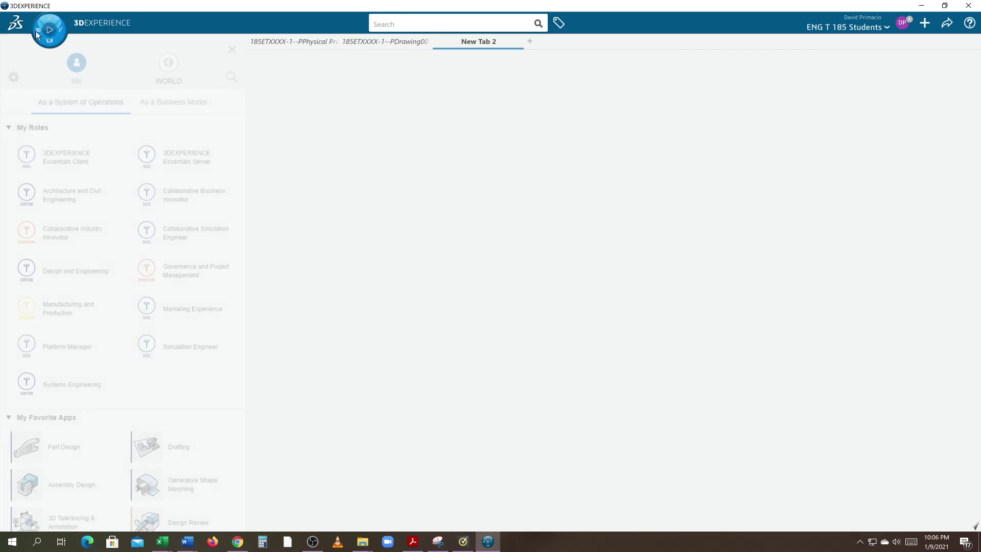
pyautogui.click(57, 456)
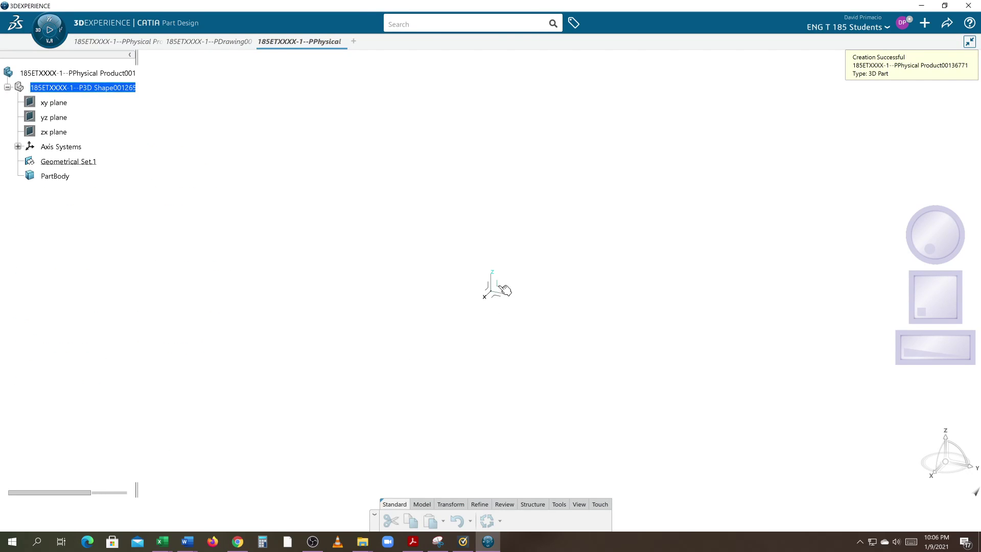
pyautogui.click(503, 288)
pyautogui.click(567, 252)
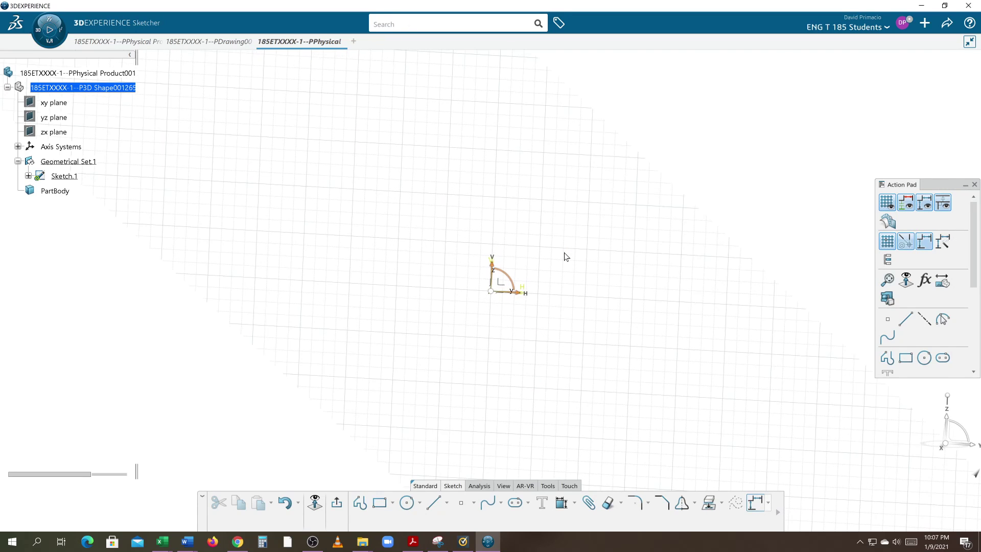
pyautogui.moveTo(496, 313); pyautogui.dragTo(400, 363, button='middle')
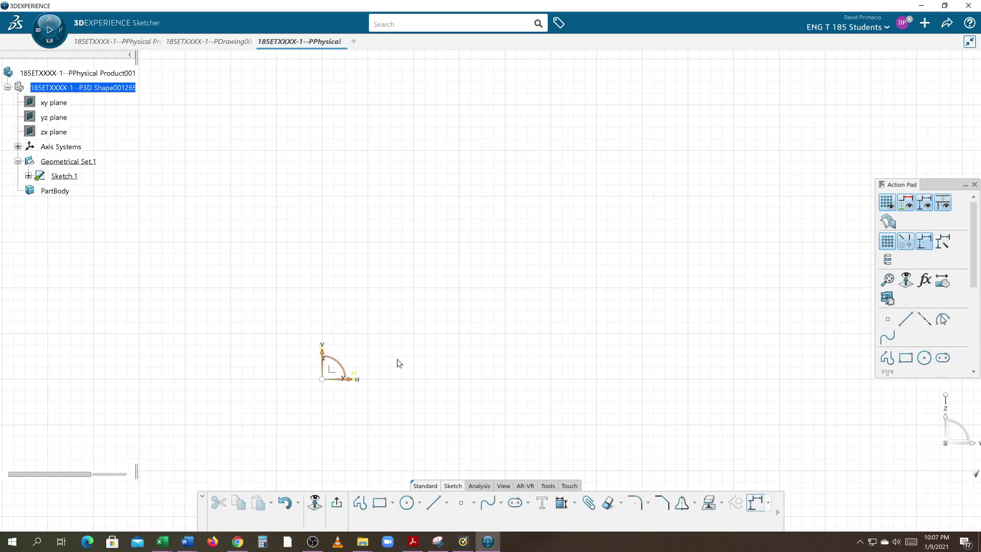
pyautogui.click(380, 503)
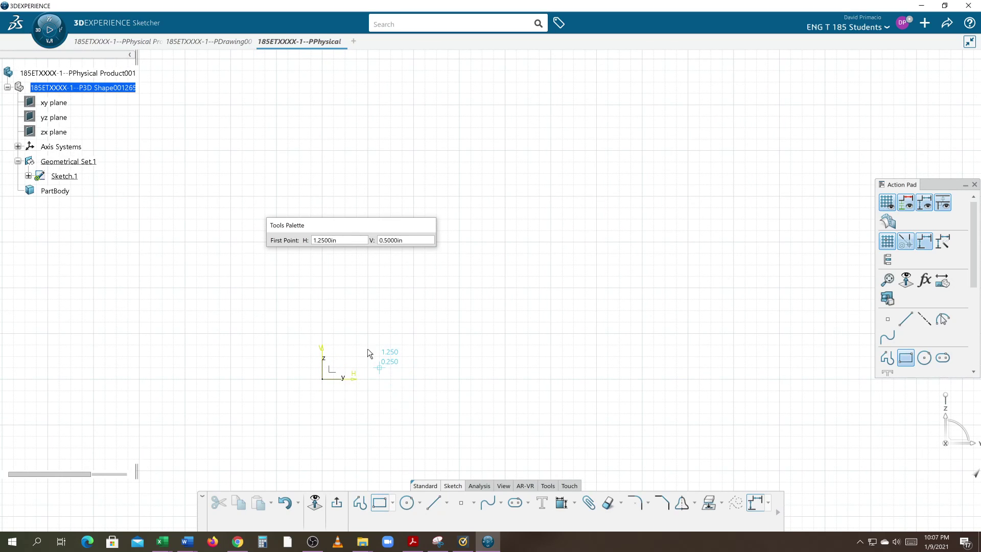
pyautogui.click(367, 335)
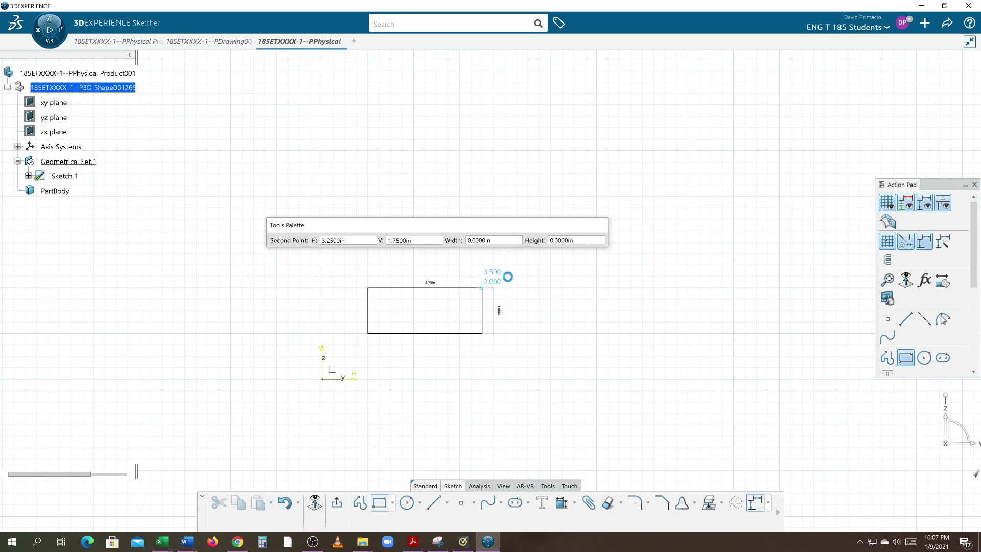
pyautogui.moveTo(505, 293); pyautogui.dragTo(487, 333, button='middle')
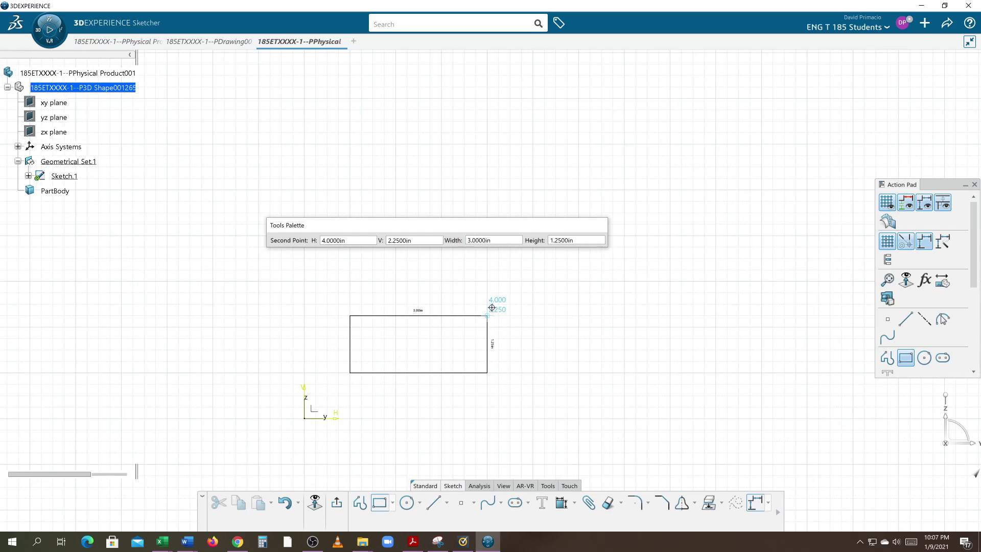
pyautogui.click(483, 278)
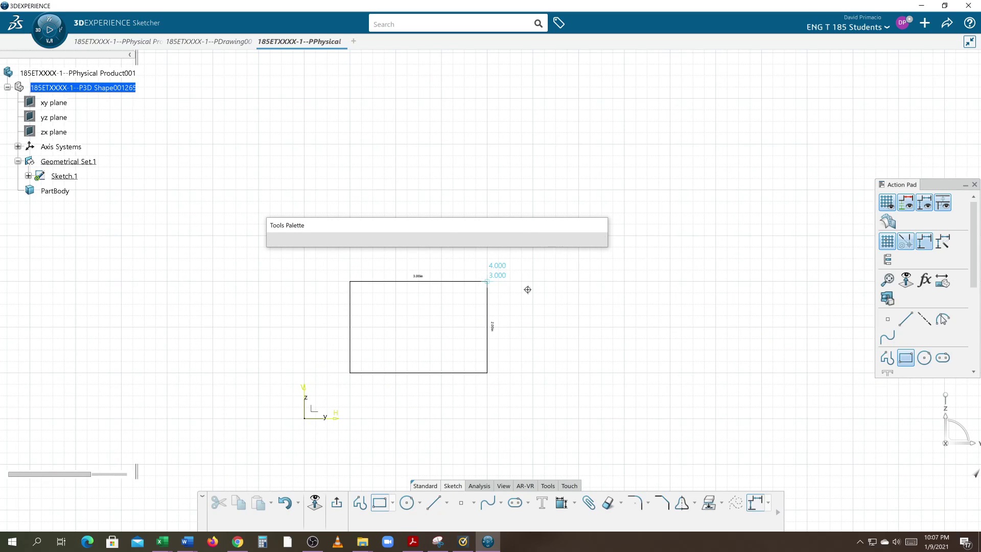
pyautogui.click(588, 324)
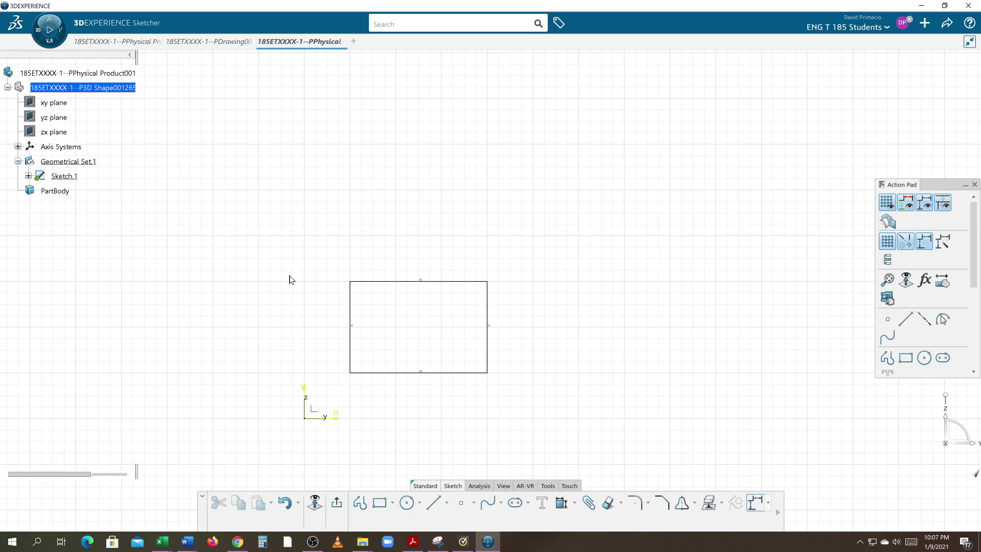
pyautogui.moveTo(172, 250); pyautogui.dragTo(680, 467)
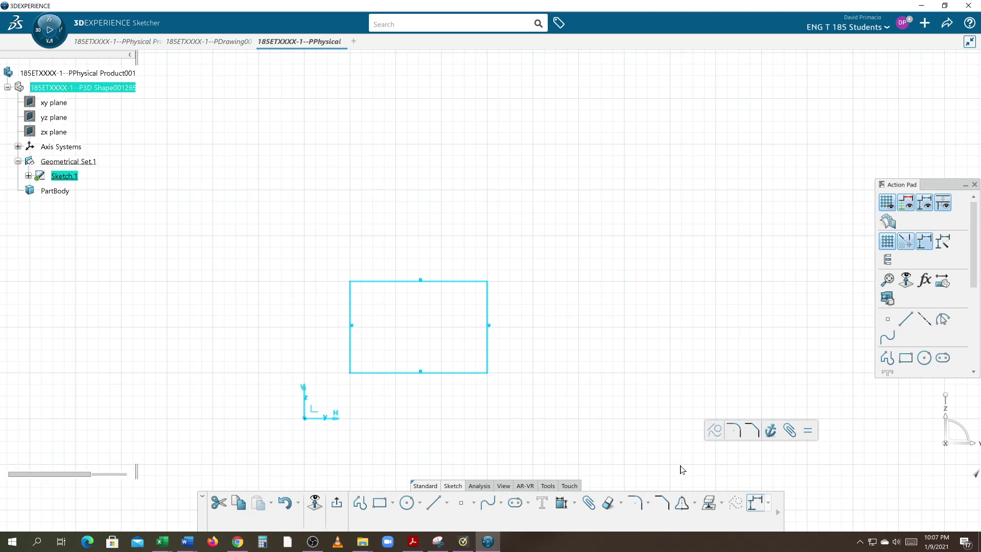
pyautogui.press('Delete')
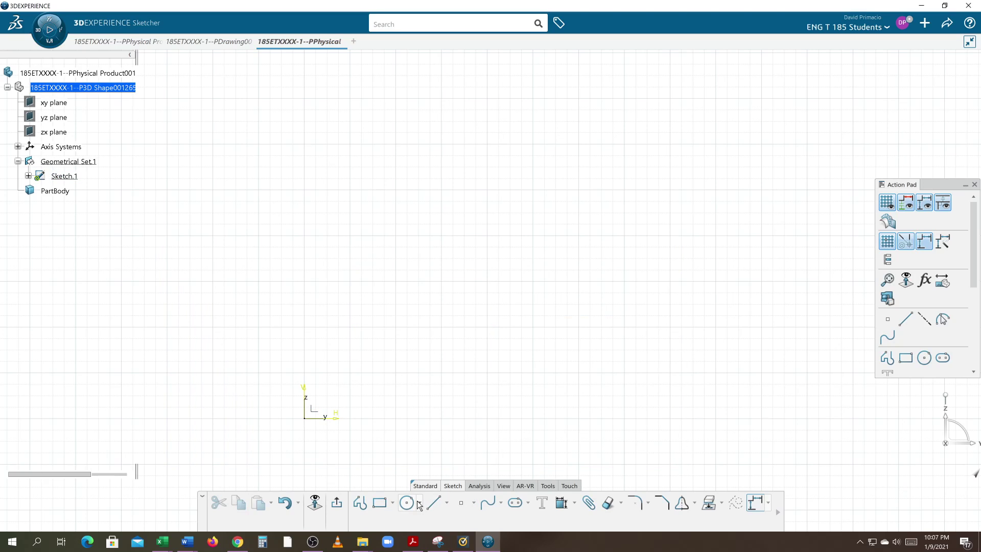
pyautogui.click(62, 177)
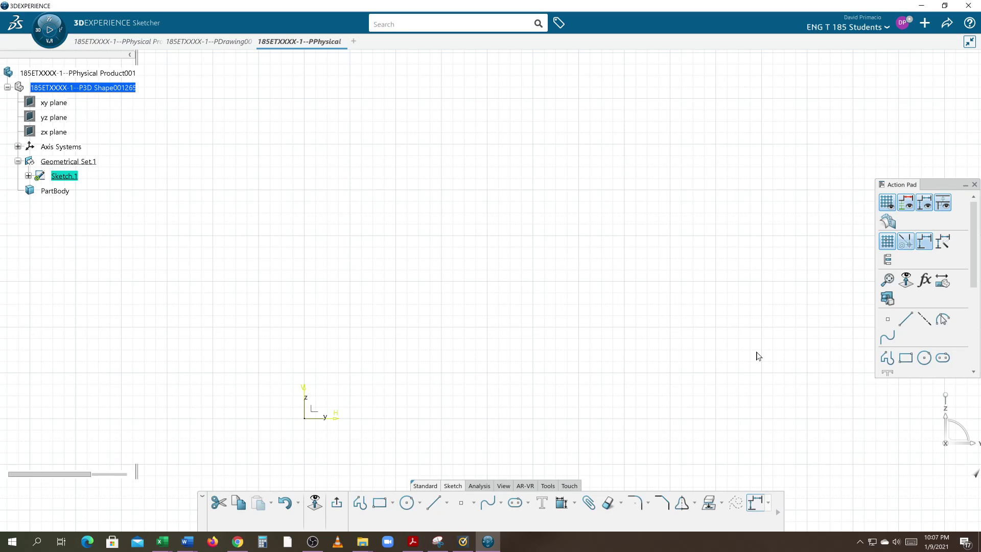
pyautogui.click(338, 506)
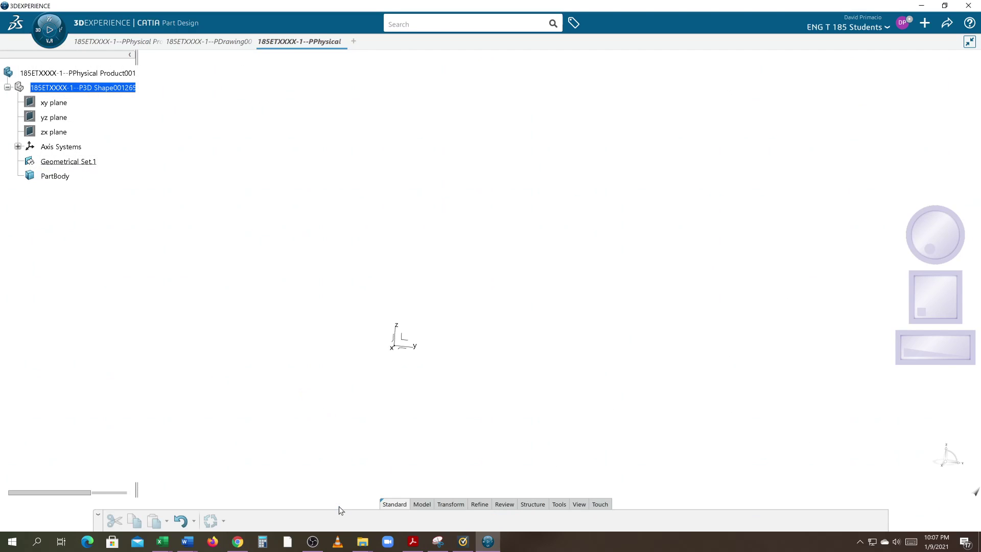
# Step: Make PartBody the in-work object and open a new sketch on the yz plane
pyautogui.rightClick(66, 180)
pyautogui.click(110, 317)
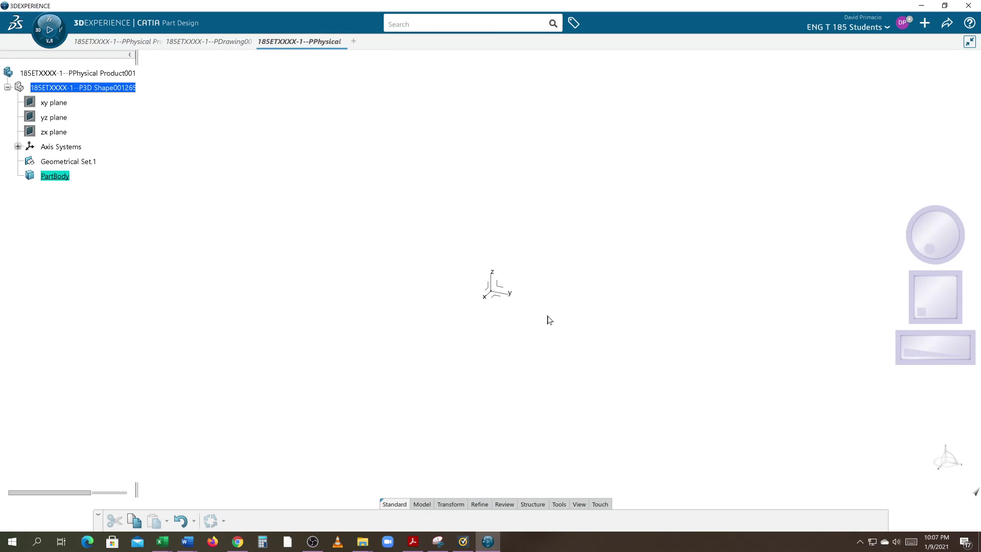
pyautogui.click(510, 291)
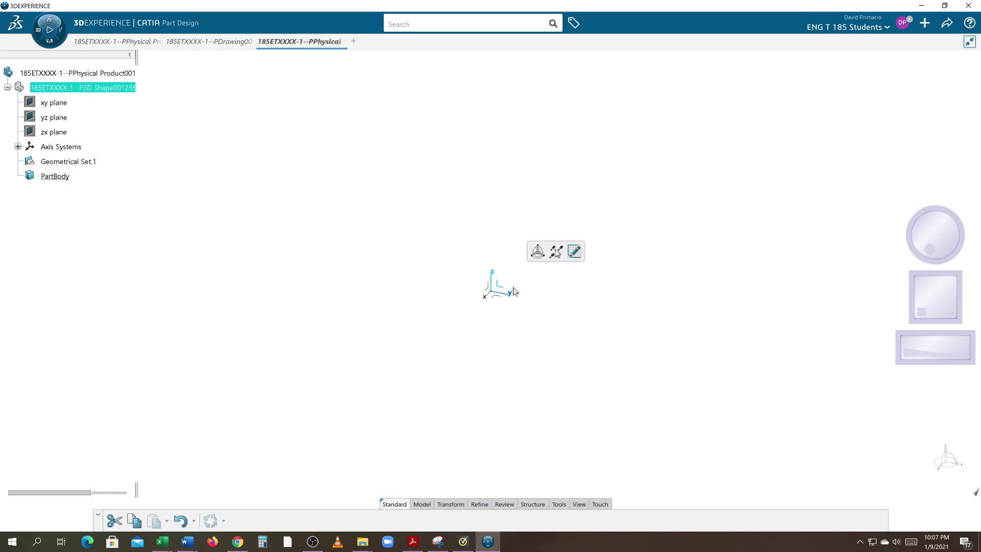
pyautogui.click(573, 251)
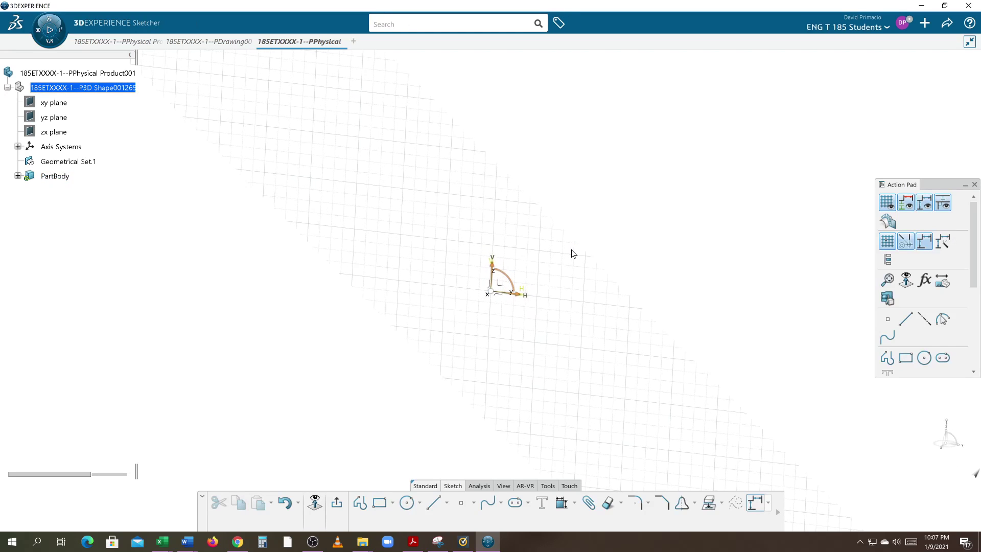
# Step: Sketch a rectangle 4 in wide and 2 in high with its lower-left corner at H 1 in, V 1 in
pyautogui.click(379, 503)
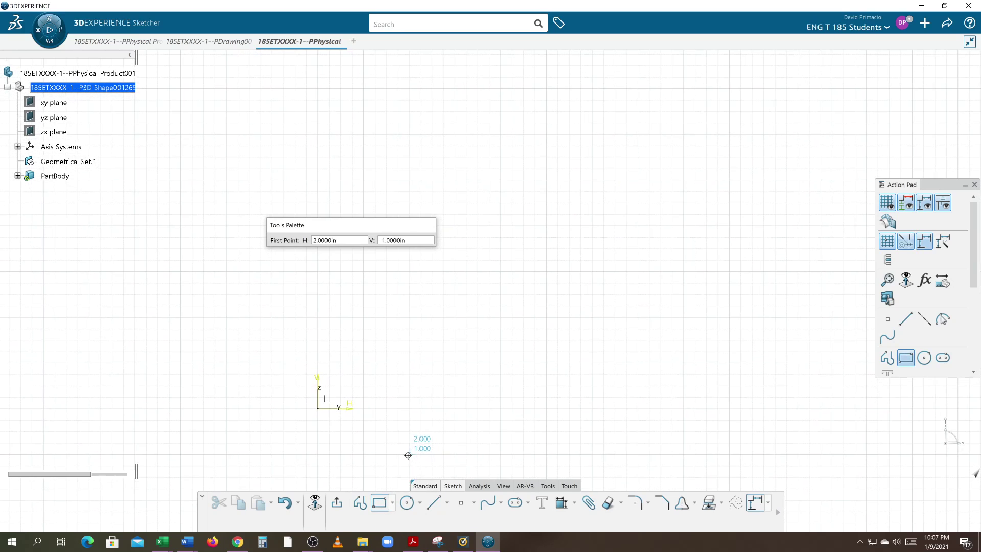
pyautogui.click(362, 364)
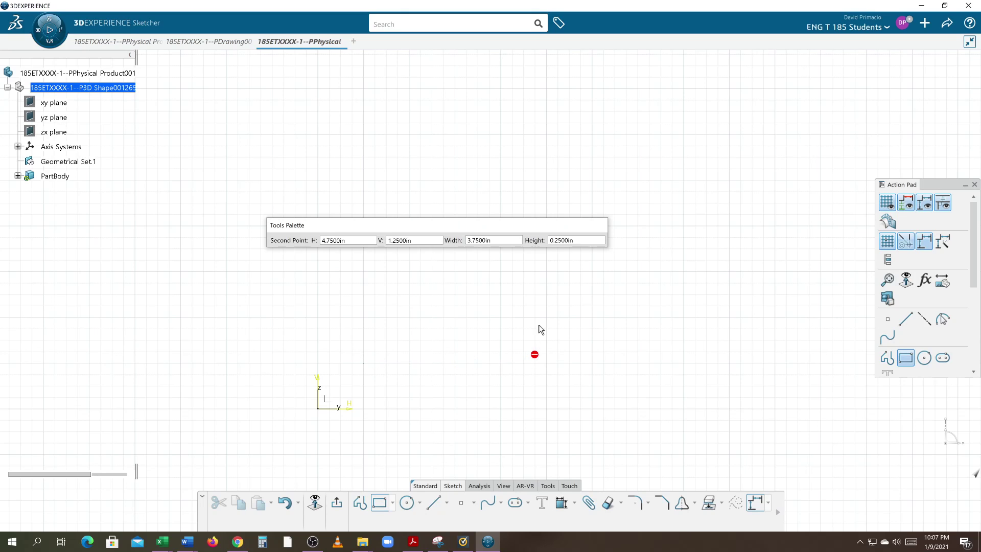
pyautogui.click(546, 272)
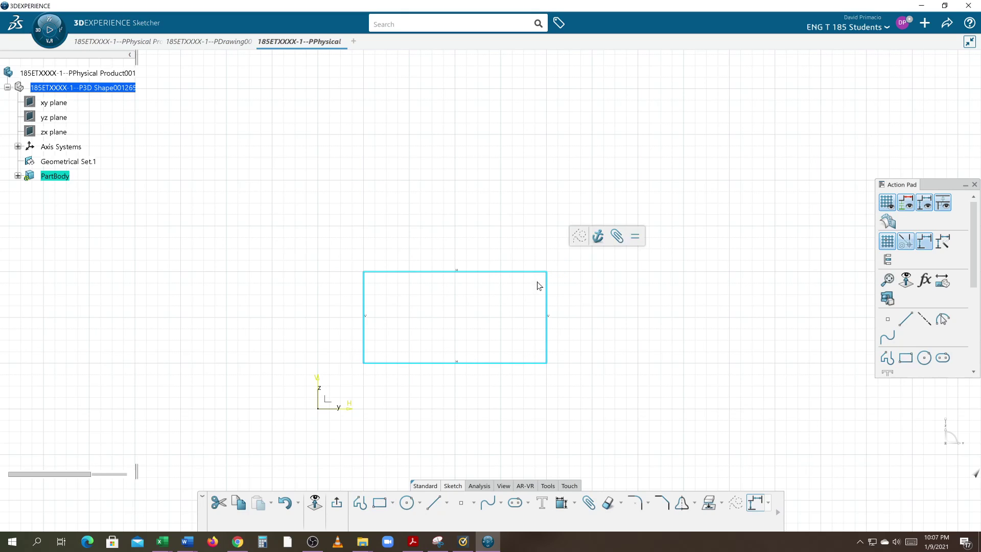
# Step: Sketch a circle of 0.5 in radius centred in the rectangle at H 3 in, V 2 in
pyautogui.click(407, 503)
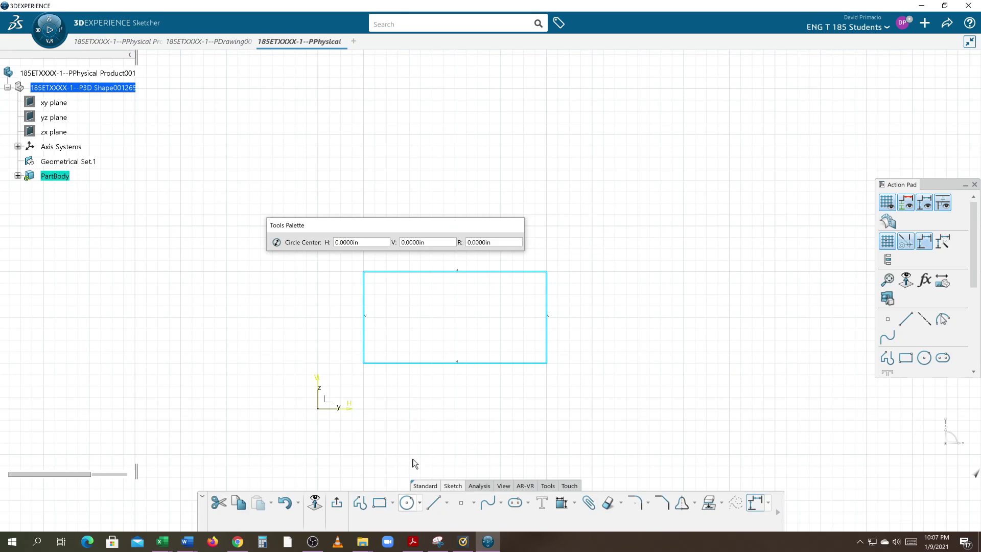
pyautogui.click(457, 317)
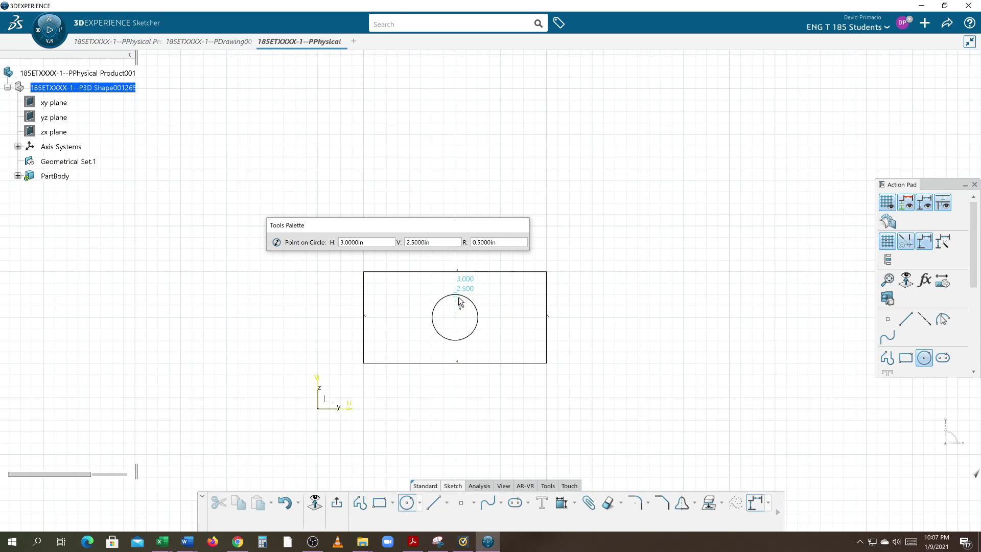
pyautogui.click(460, 300)
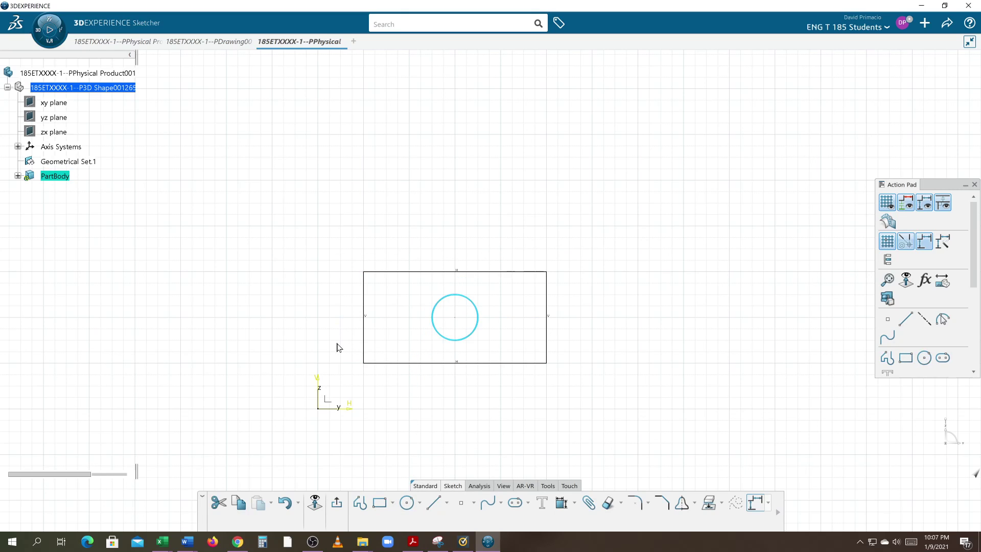
# Step: Apply Auto Constraint to all the sketch geometry, using the rectangle's left and bottom edges as references and the Stacked constraint mode
pyautogui.click(230, 363)
pyautogui.moveTo(214, 224)
pyautogui.mouseDown()
pyautogui.moveTo(694, 455)
pyautogui.moveTo(690, 462)
pyautogui.mouseUp()
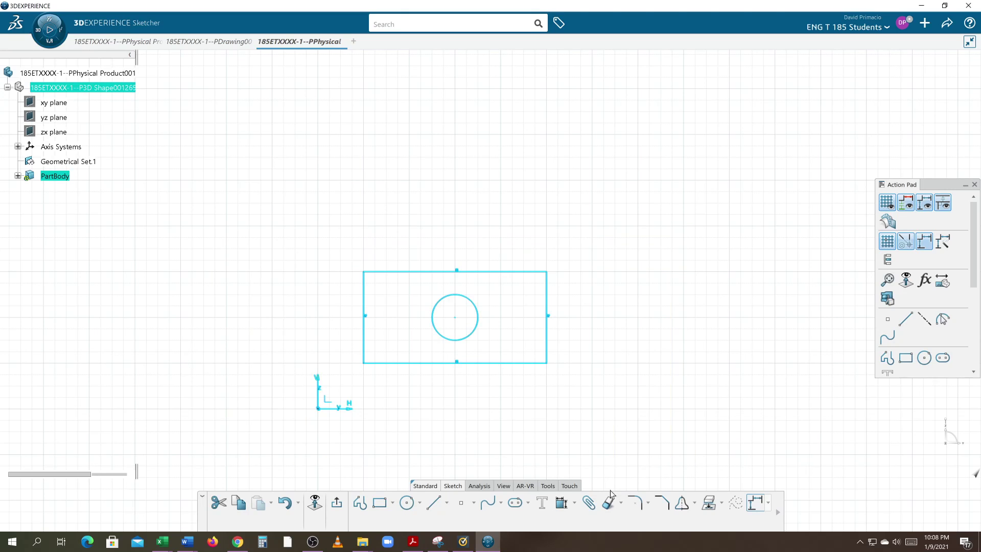
pyautogui.click(573, 505)
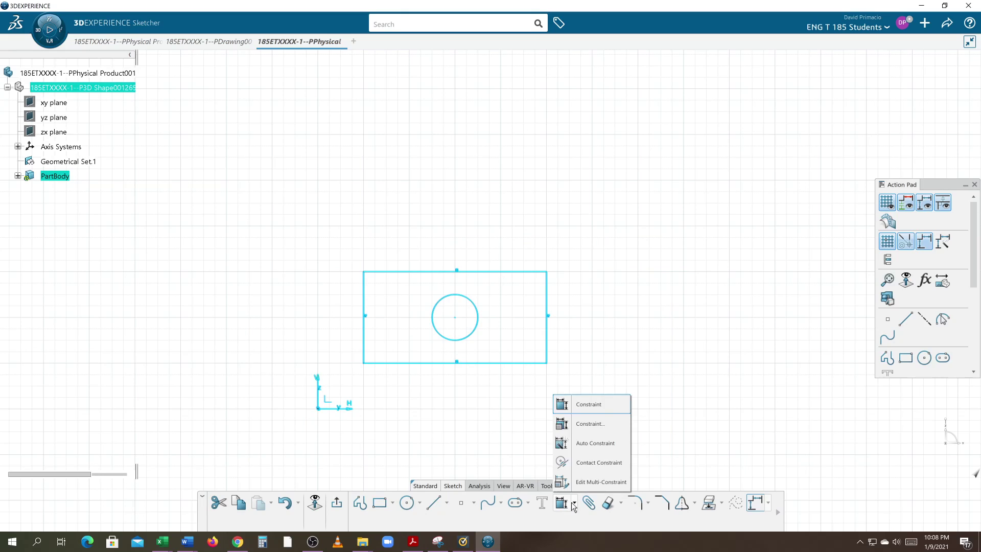
pyautogui.click(586, 447)
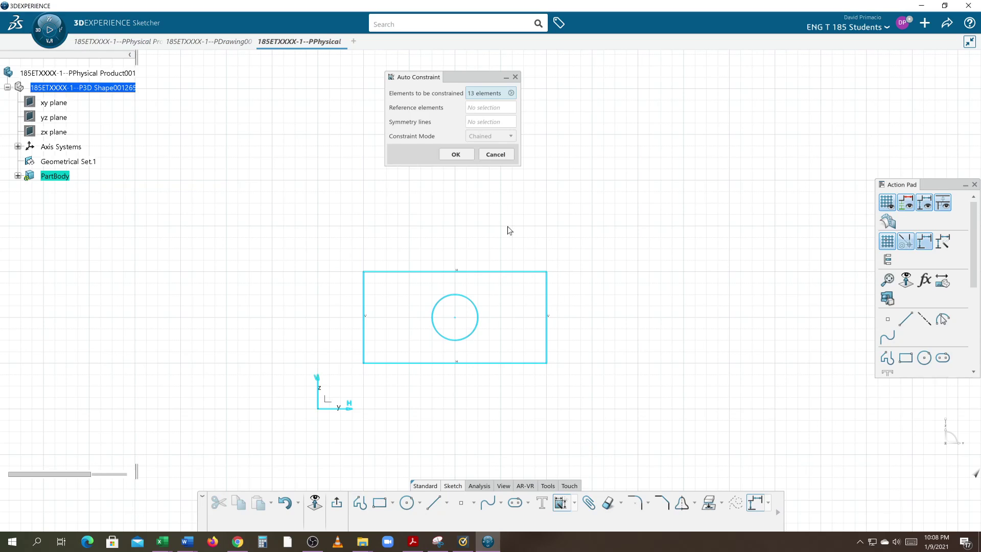
pyautogui.click(473, 110)
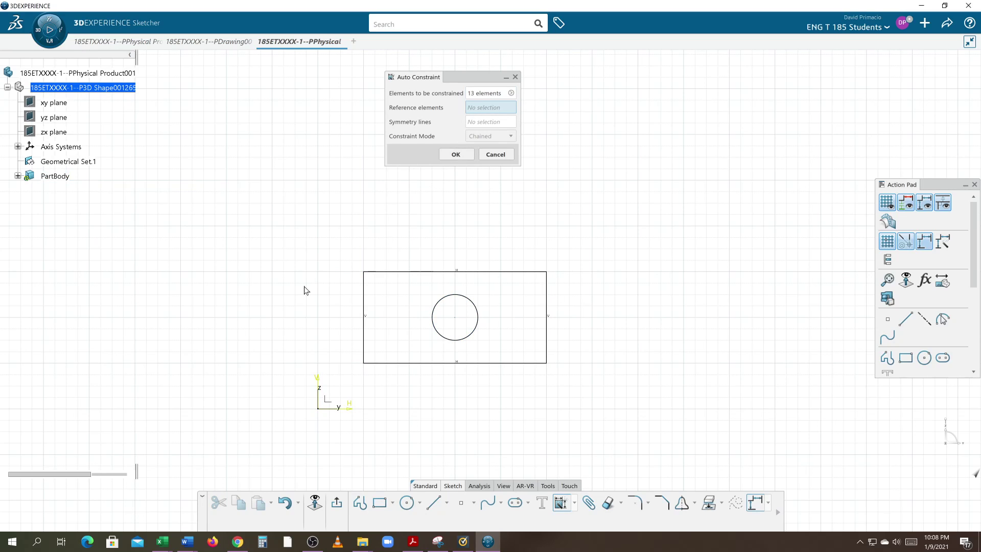
pyautogui.click(363, 339)
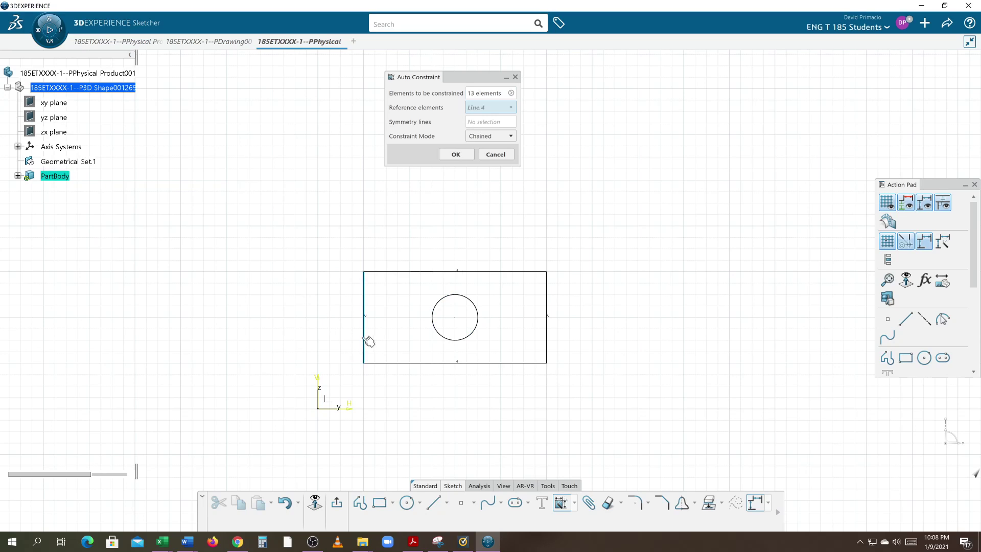
pyautogui.click(393, 364)
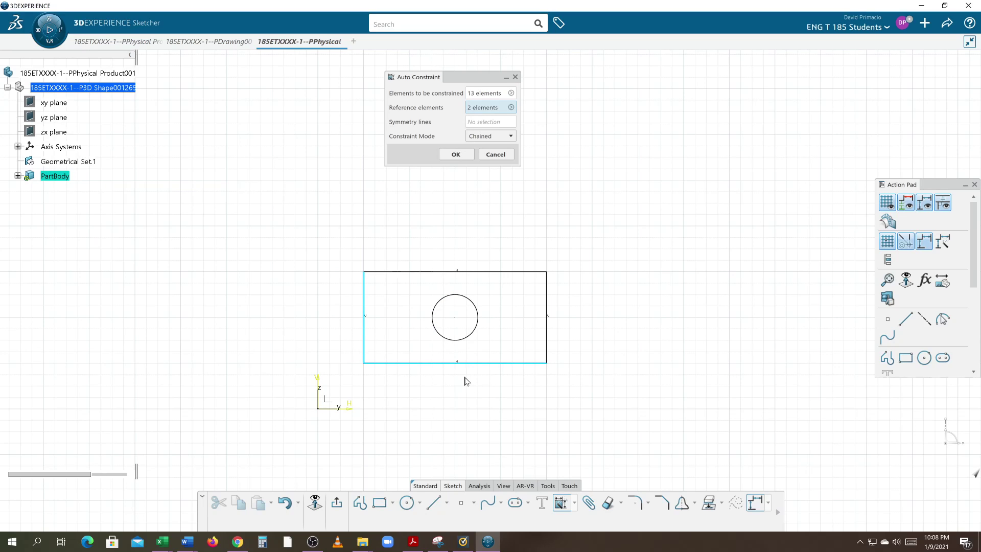
pyautogui.click(483, 136)
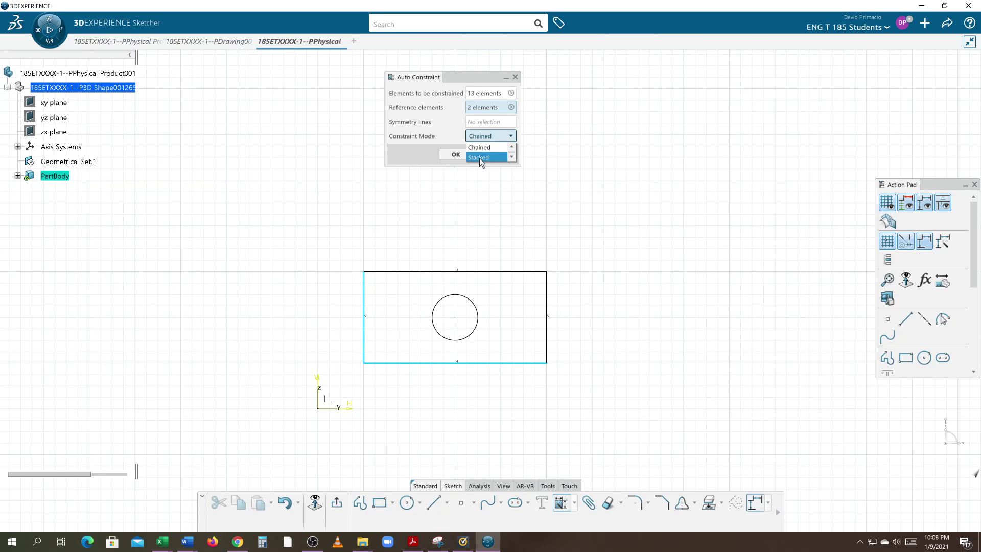
pyautogui.click(480, 158)
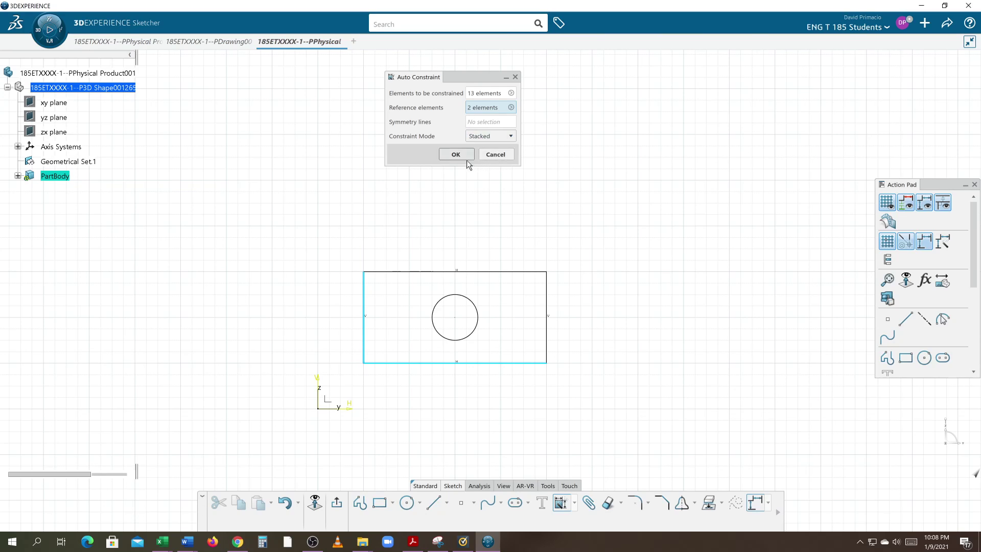
pyautogui.click(453, 156)
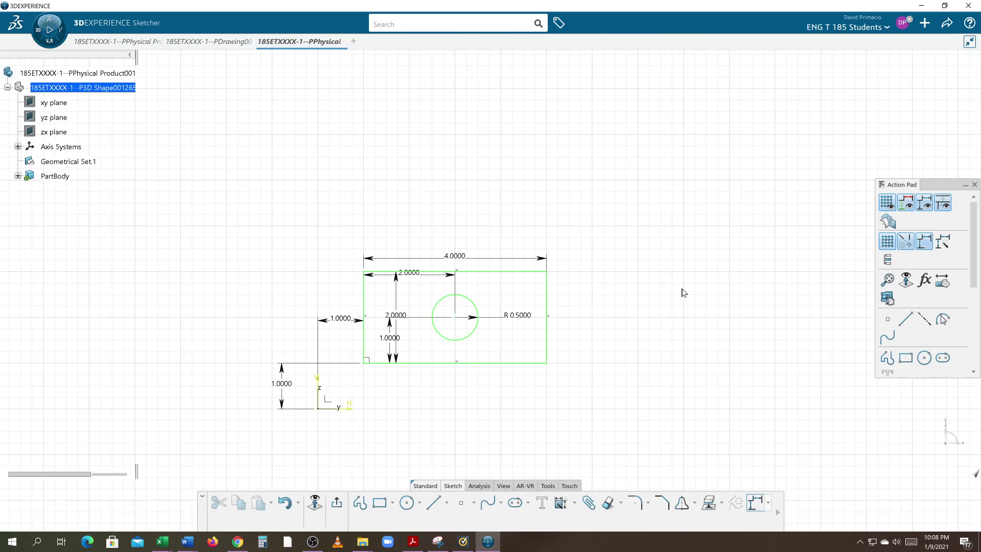
# Step: Move the rectangle's height dimension outside its right edge and the horizontal offset dimension from the origin below the rectangle's bottom edge
pyautogui.moveTo(494, 435)
pyautogui.mouseDown(button='middle')
pyautogui.moveTo(466, 372)
pyautogui.moveTo(480, 344)
pyautogui.moveTo(591, 382)
pyautogui.mouseUp(button='middle')
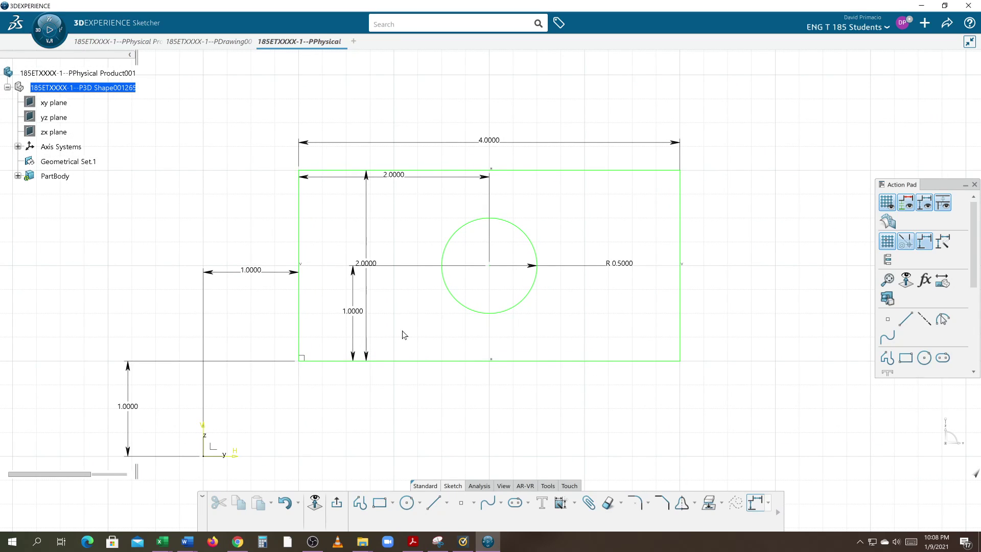
pyautogui.moveTo(366, 234); pyautogui.dragTo(741, 242)
pyautogui.click(285, 275)
pyautogui.moveTo(286, 275); pyautogui.dragTo(288, 412)
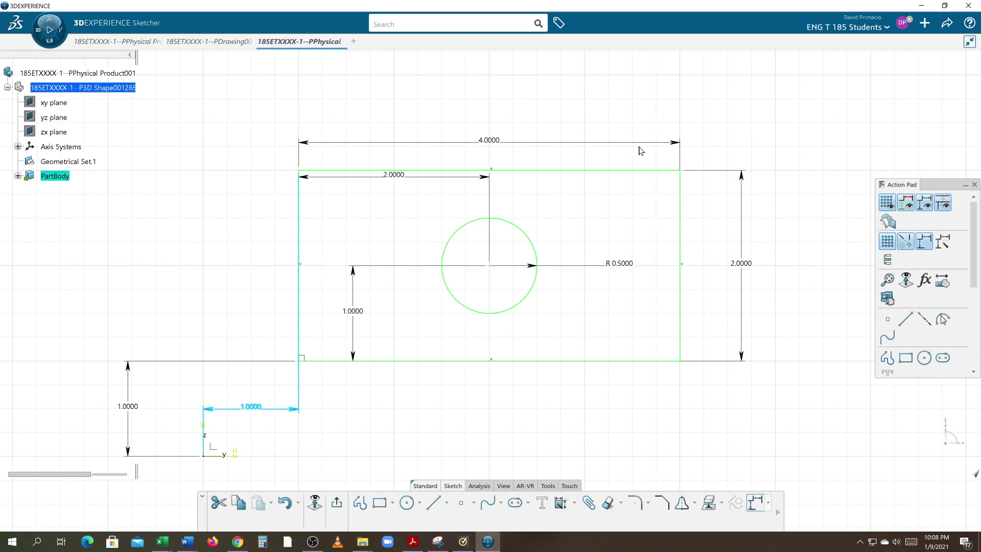
# Step: Move the circle's horizontal position dimension below the rectangle's bottom edge, in line with the horizontal offset dimension from the origin
pyautogui.click(466, 183)
pyautogui.moveTo(417, 182); pyautogui.dragTo(453, 411)
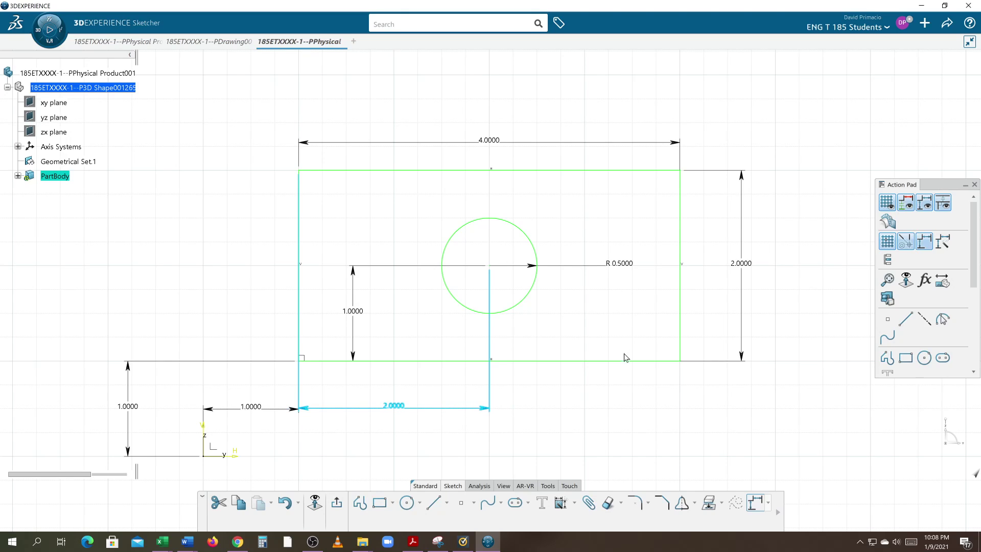
pyautogui.click(615, 410)
# Step: Move the circle's vertical position dimension outside the rectangle's left edge and align the vertical offset dimension from the origin with it
pyautogui.click(354, 342)
pyautogui.moveTo(354, 343); pyautogui.dragTo(185, 344)
pyautogui.click(128, 384)
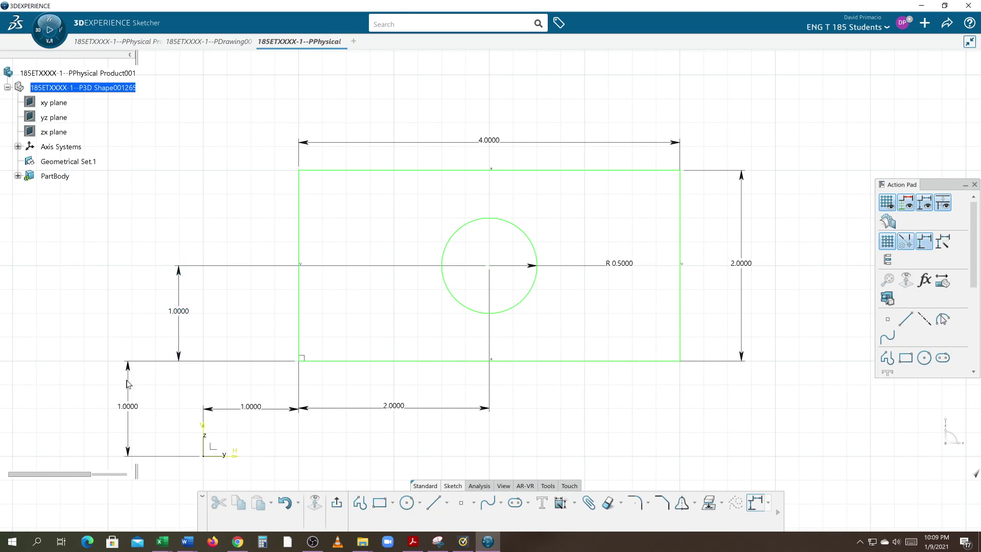
pyautogui.moveTo(127, 387); pyautogui.dragTo(184, 377)
pyautogui.click(13, 419)
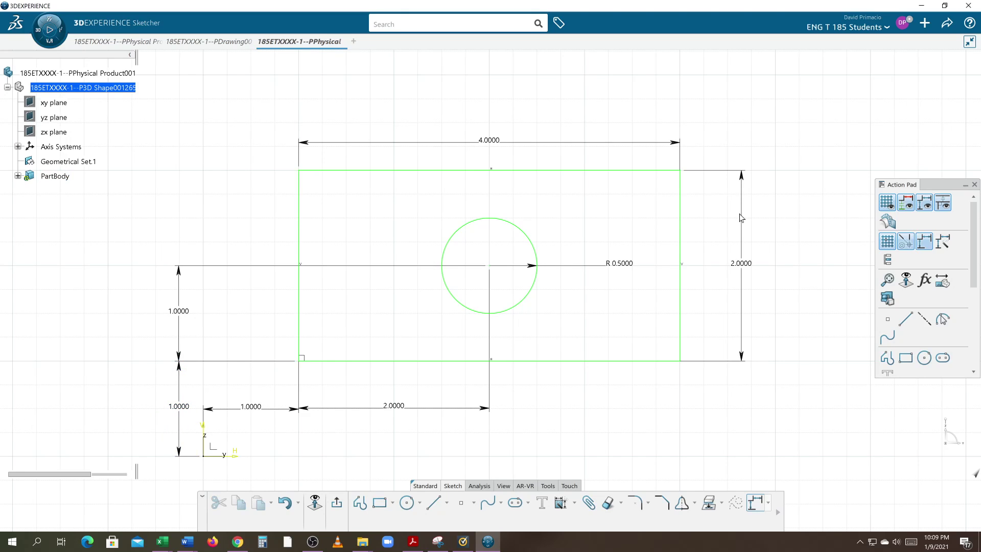
# Step: Move the rectangle's height dimension slightly closer to its right edge and the width dimension farther above the top edge
pyautogui.moveTo(740, 212); pyautogui.dragTo(722, 220)
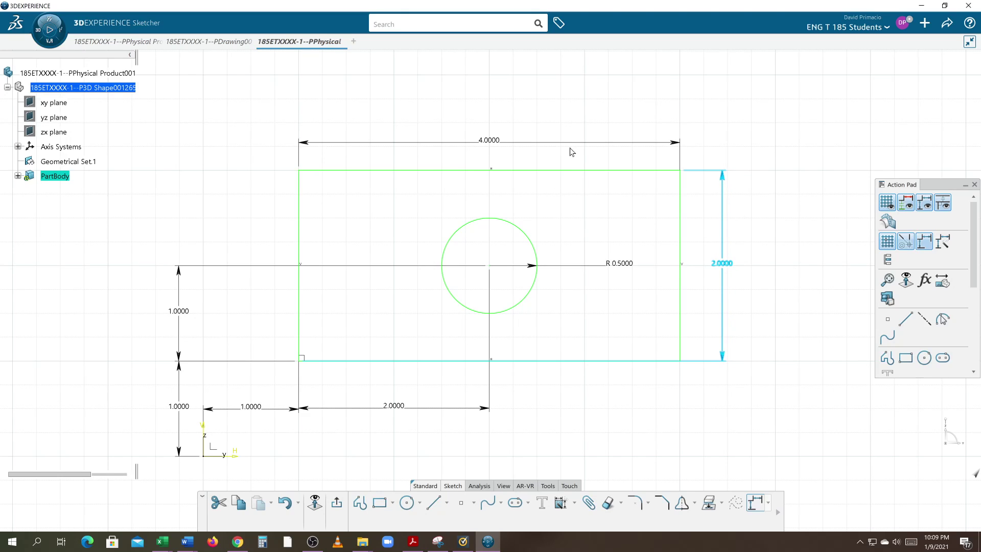
pyautogui.moveTo(565, 147); pyautogui.dragTo(578, 126)
pyautogui.click(210, 230)
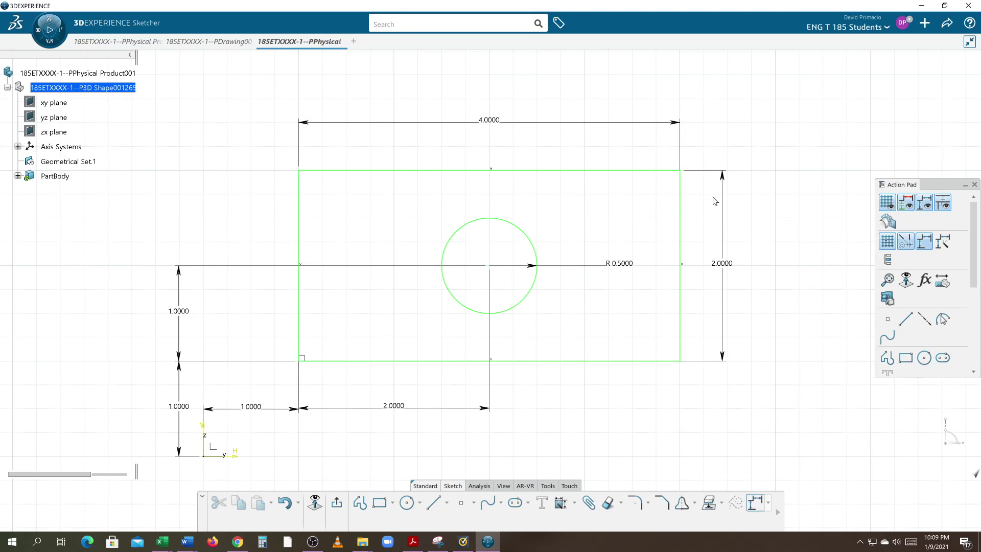
pyautogui.moveTo(722, 203); pyautogui.dragTo(733, 203)
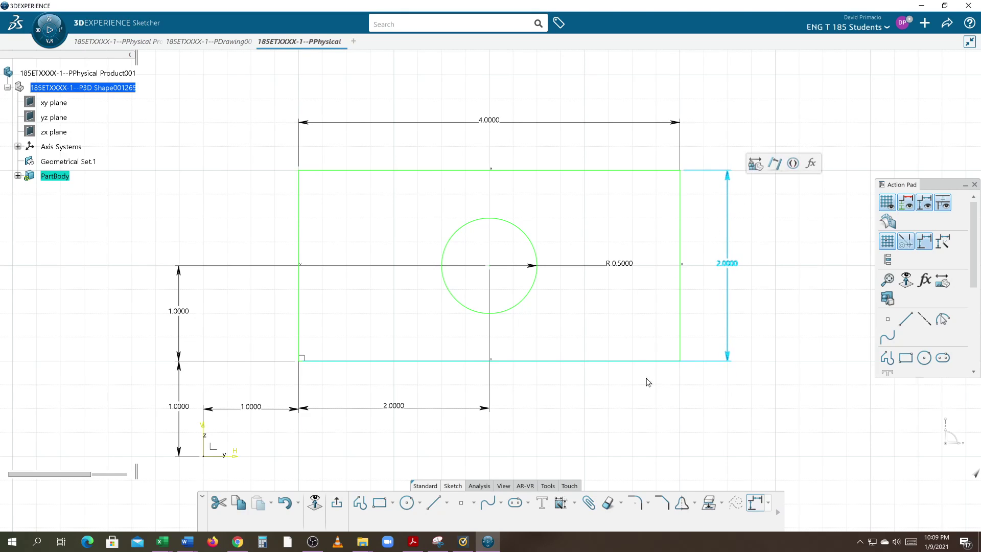
pyautogui.click(653, 397)
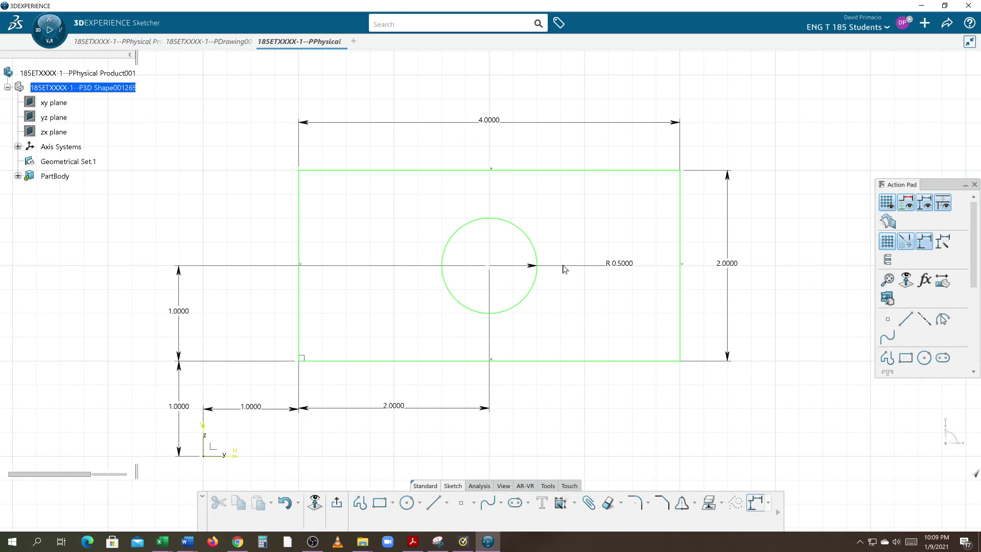
# Step: Move the circle's radius dimension above the rectangle's top edge and change its dimension type to Diameter
pyautogui.moveTo(560, 269); pyautogui.dragTo(562, 255)
pyautogui.moveTo(561, 168); pyautogui.dragTo(544, 148)
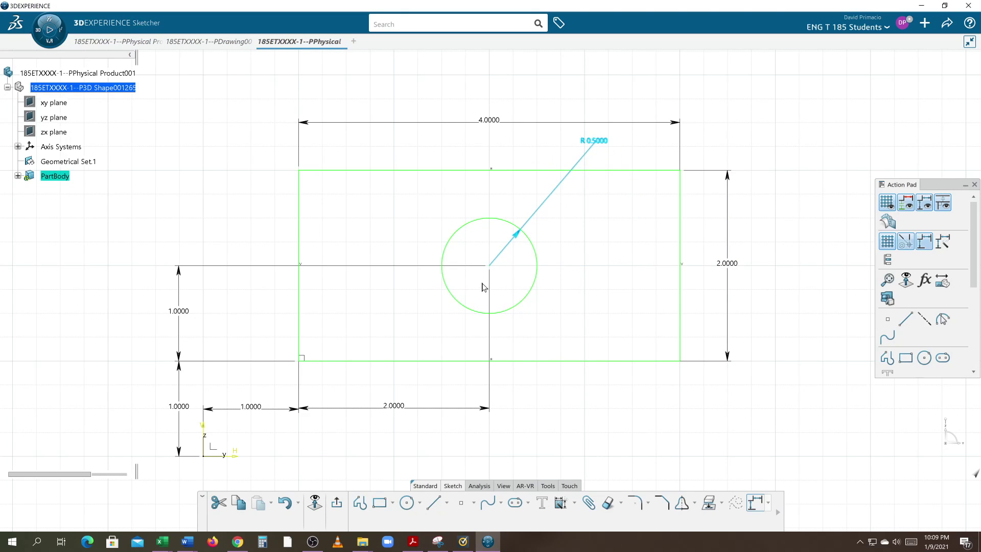
pyautogui.doubleClick(600, 145)
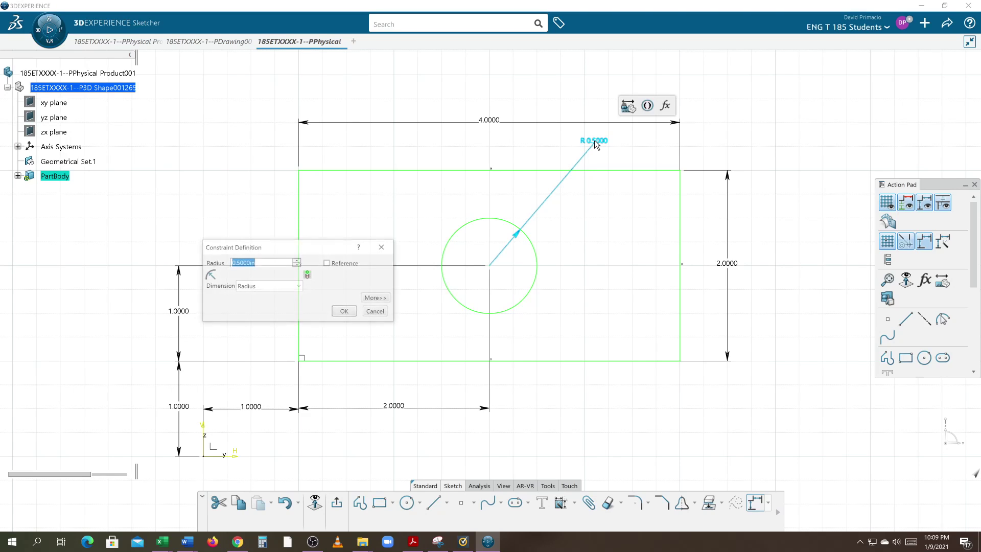
pyautogui.click(278, 287)
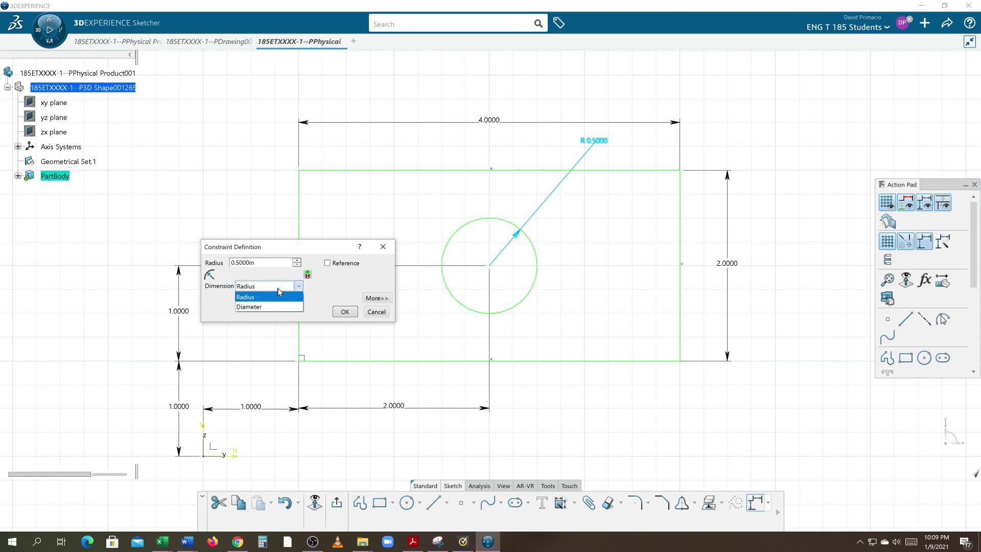
pyautogui.click(272, 308)
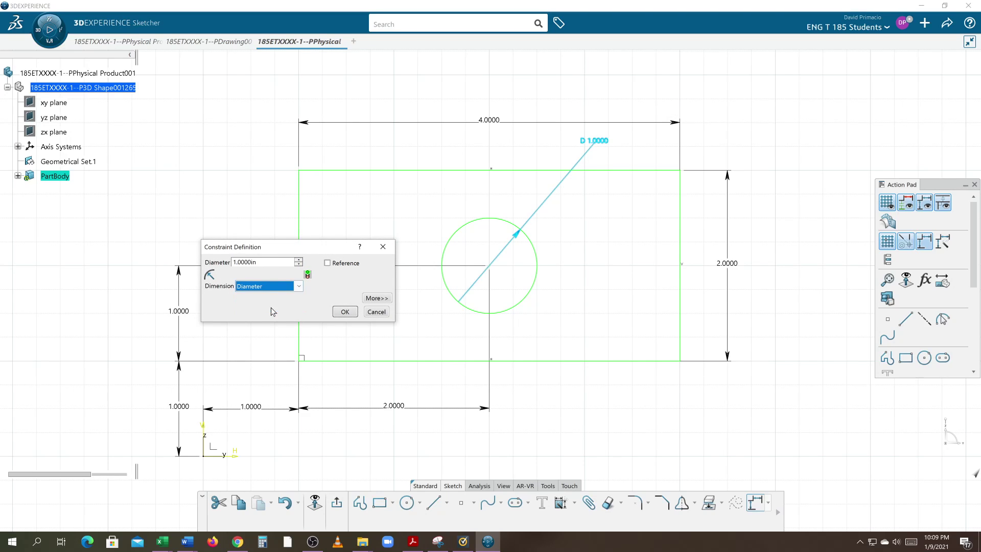
pyautogui.click(344, 311)
pyautogui.click(684, 425)
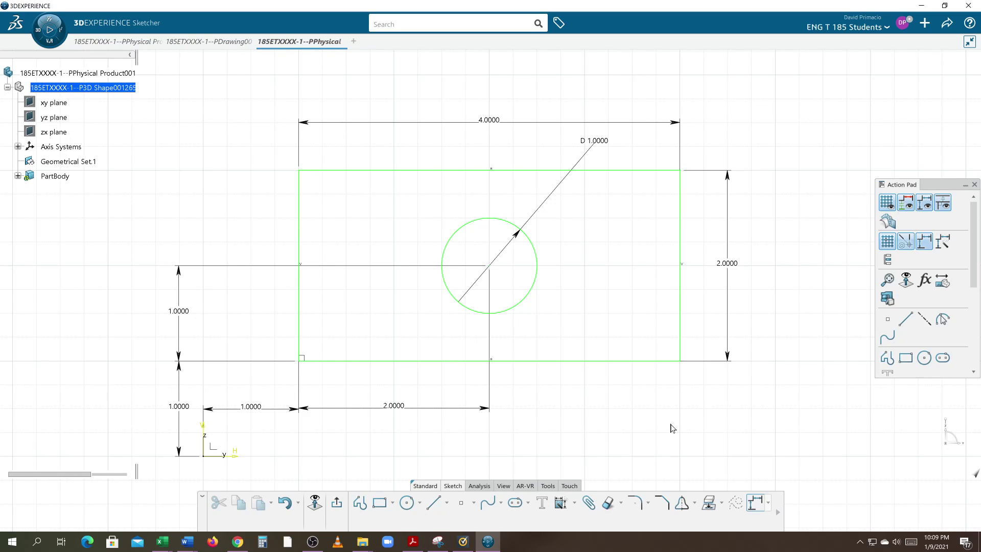
# Step: Round all four corners of the rectangle with the Corner tool at a radius of 0.5 in
pyautogui.click(638, 504)
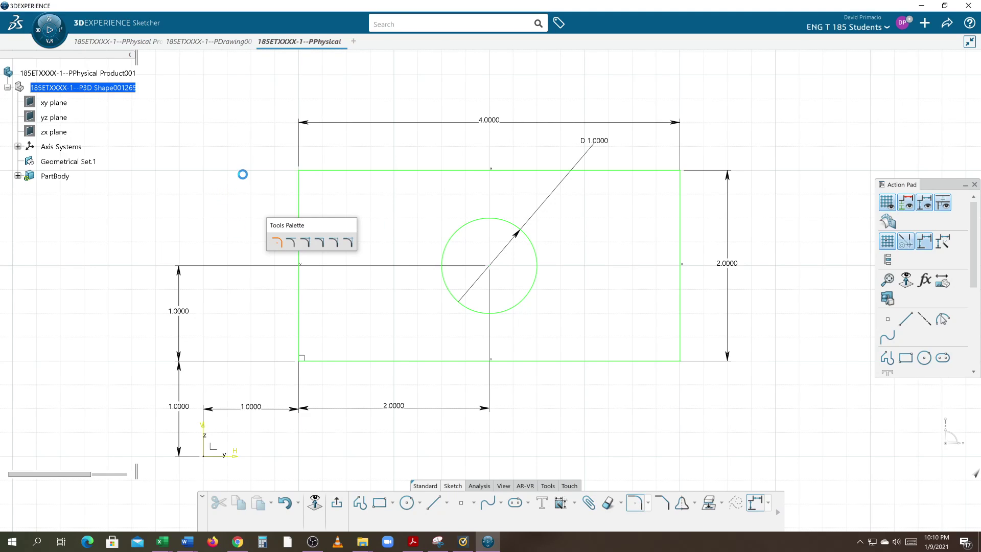
pyautogui.moveTo(250, 149)
pyautogui.mouseDown()
pyautogui.moveTo(449, 271)
pyautogui.moveTo(714, 386)
pyautogui.mouseUp()
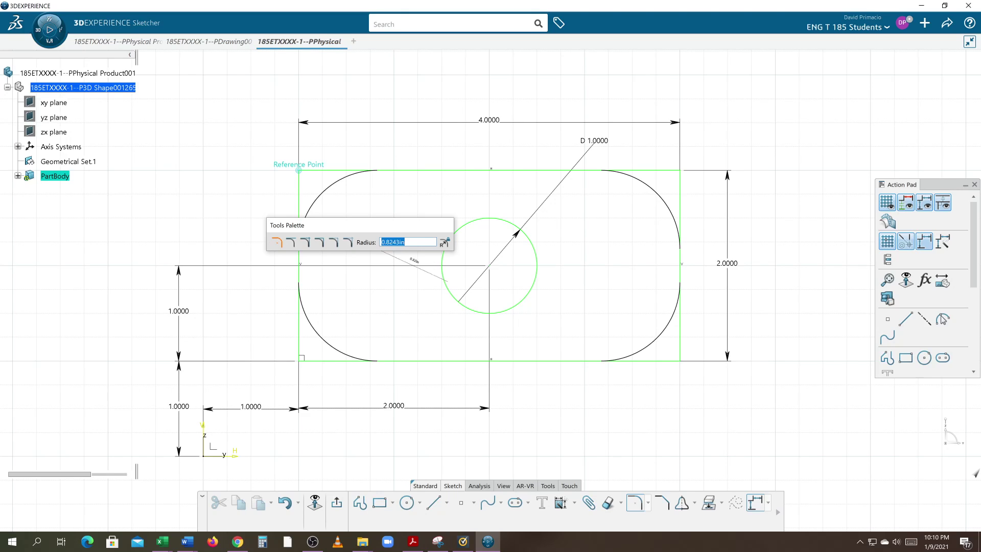
pyautogui.write('.5')
pyautogui.press('Return')
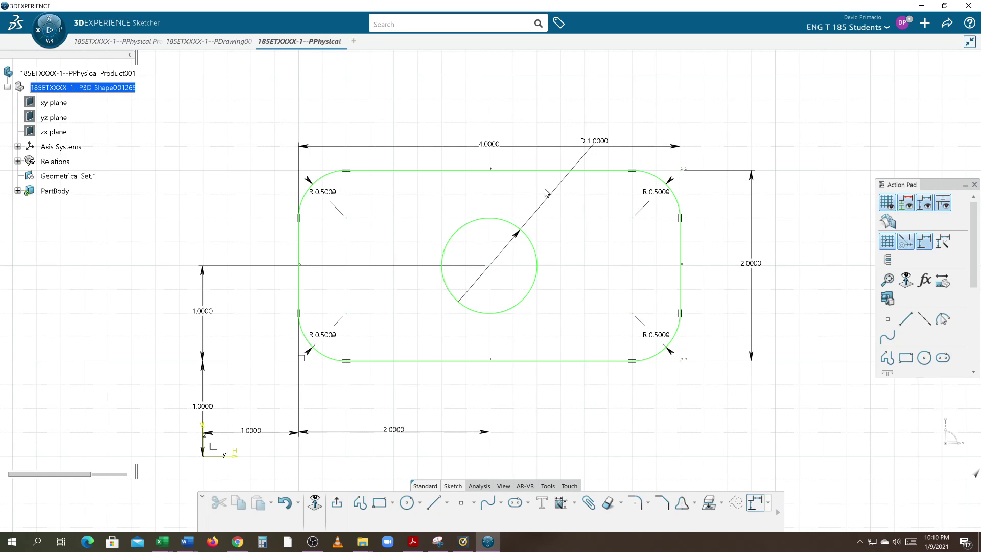
# Step: Run Sketch Analysis and examine the closure status of the circle and the outer profile
pyautogui.moveTo(389, 378)
pyautogui.mouseDown(button='middle')
pyautogui.moveTo(403, 393)
pyautogui.moveTo(369, 378)
pyautogui.mouseUp(button='middle')
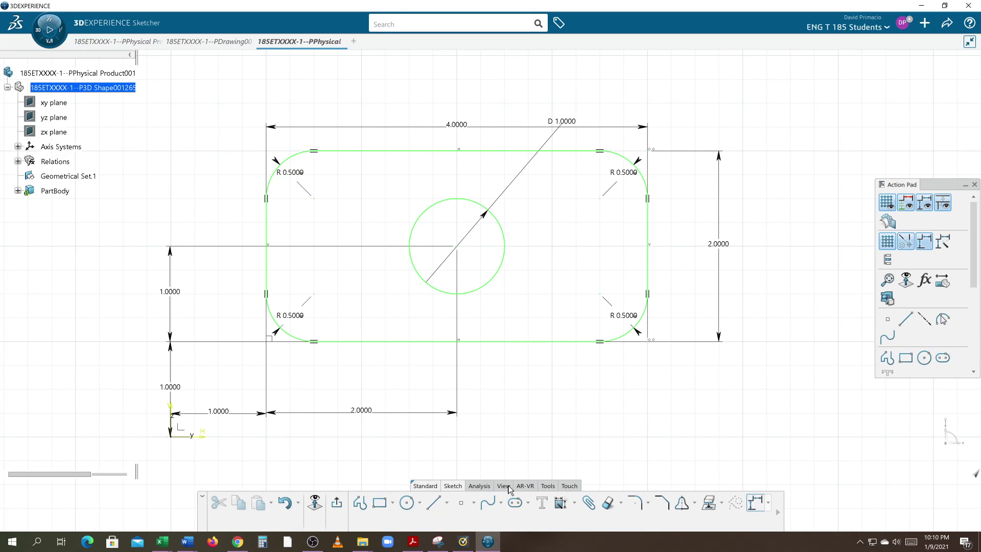
pyautogui.click(481, 485)
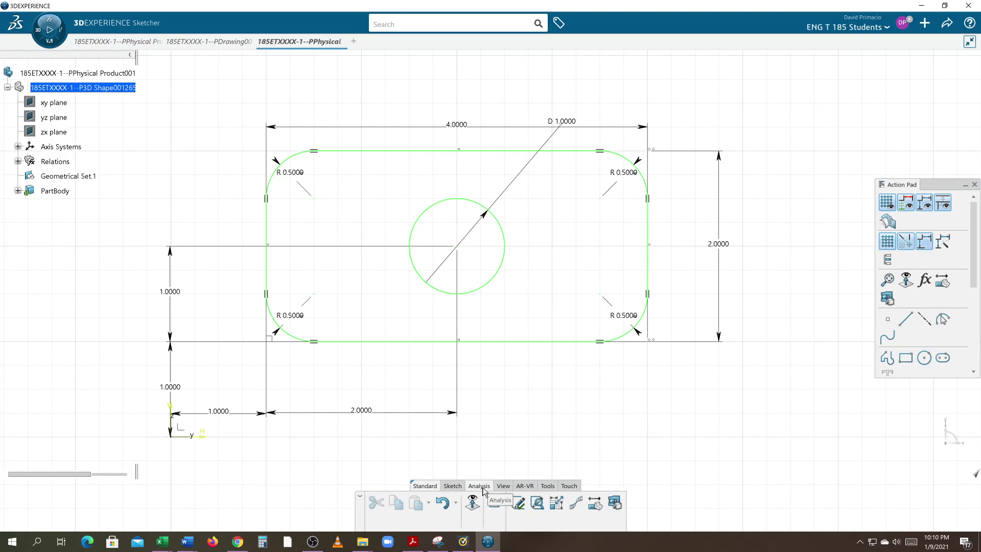
pyautogui.click(536, 502)
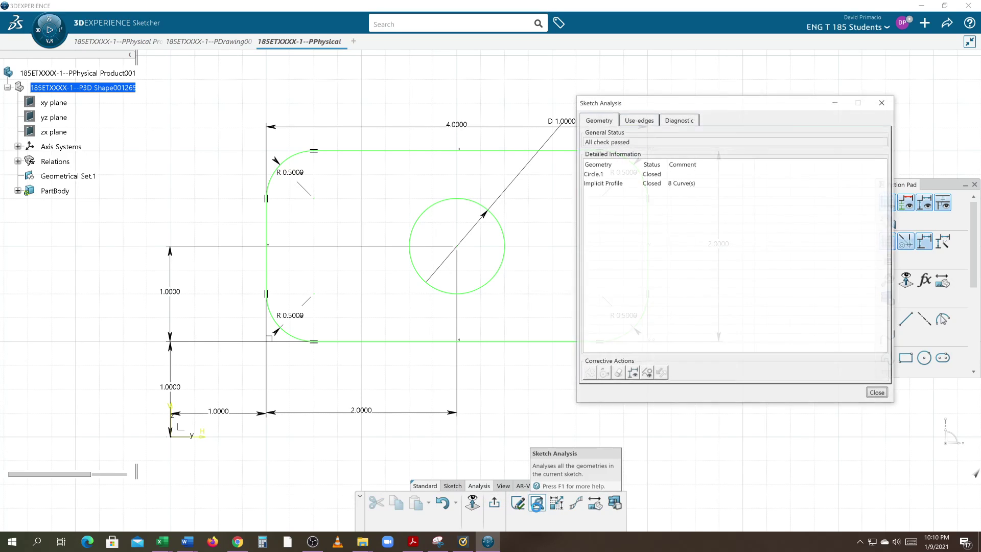
pyautogui.click(667, 184)
pyautogui.moveTo(530, 410)
pyautogui.mouseDown(button='middle')
pyautogui.moveTo(468, 394)
pyautogui.moveTo(409, 394)
pyautogui.moveTo(413, 405)
pyautogui.mouseUp(button='middle')
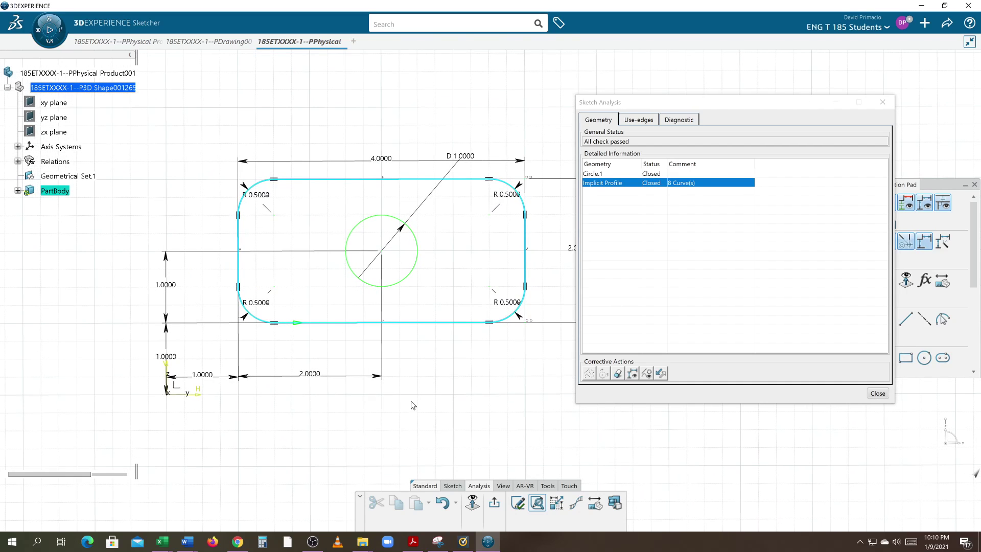
pyautogui.click(593, 174)
pyautogui.moveTo(466, 377); pyautogui.dragTo(455, 384, button='middle')
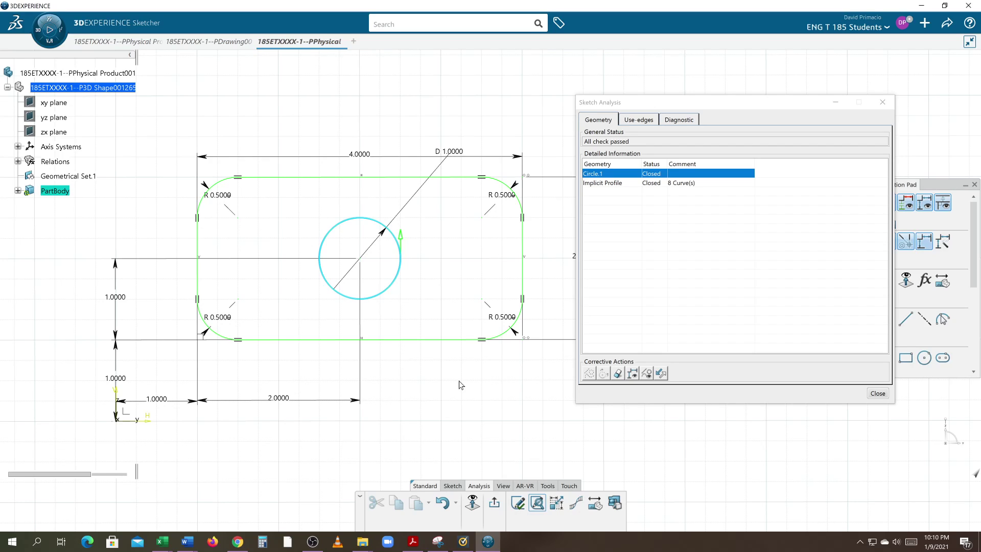
pyautogui.click(616, 184)
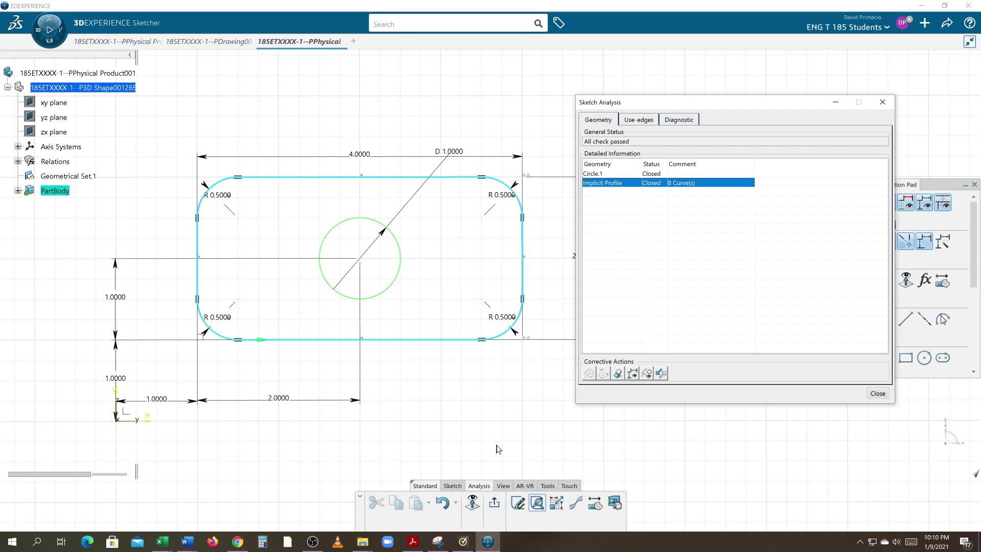
pyautogui.click(876, 394)
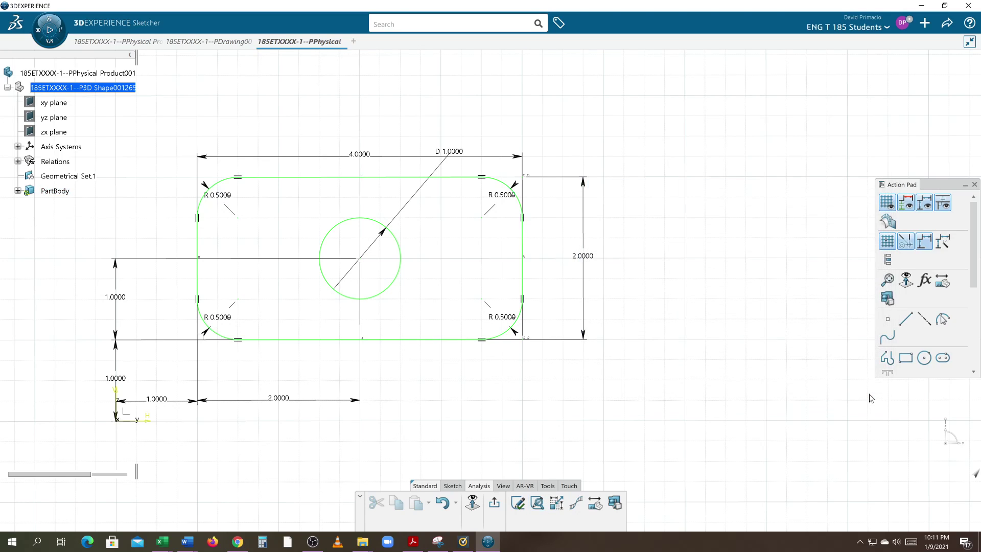
# Step: Check the constraint status of the whole sketch with Sketch Solving Status
pyautogui.click(517, 503)
pyautogui.moveTo(415, 455); pyautogui.dragTo(449, 449, button='middle')
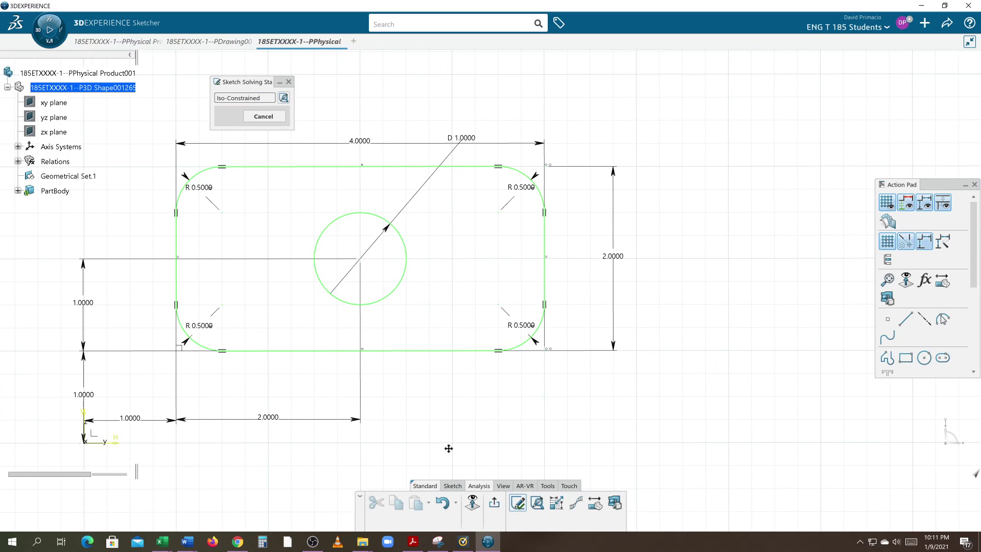
pyautogui.click(270, 117)
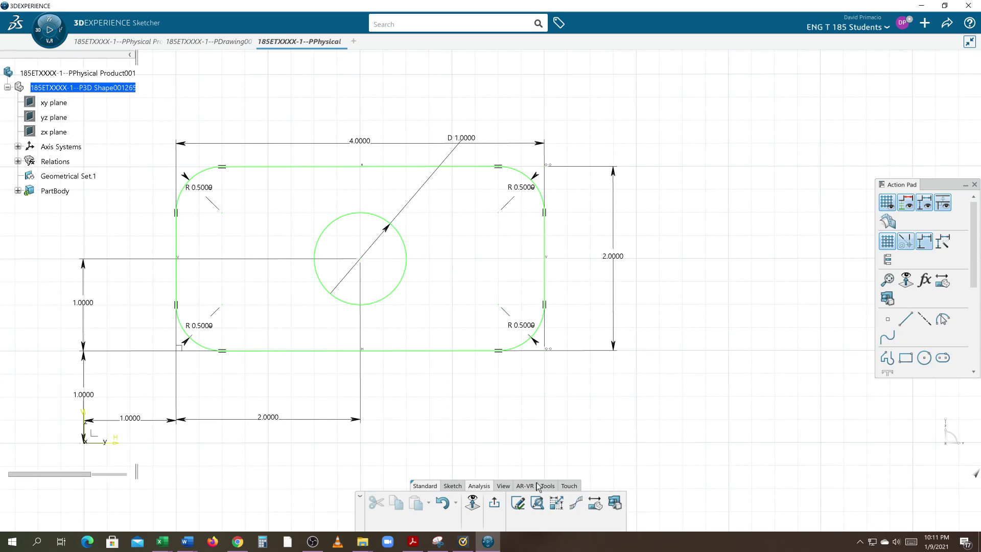
# Step: Replace the Horizontal and Vertical constraints on the rectangle's bottom and left edges with a Fix constraint, keeping Perpendicular
pyautogui.click(313, 350)
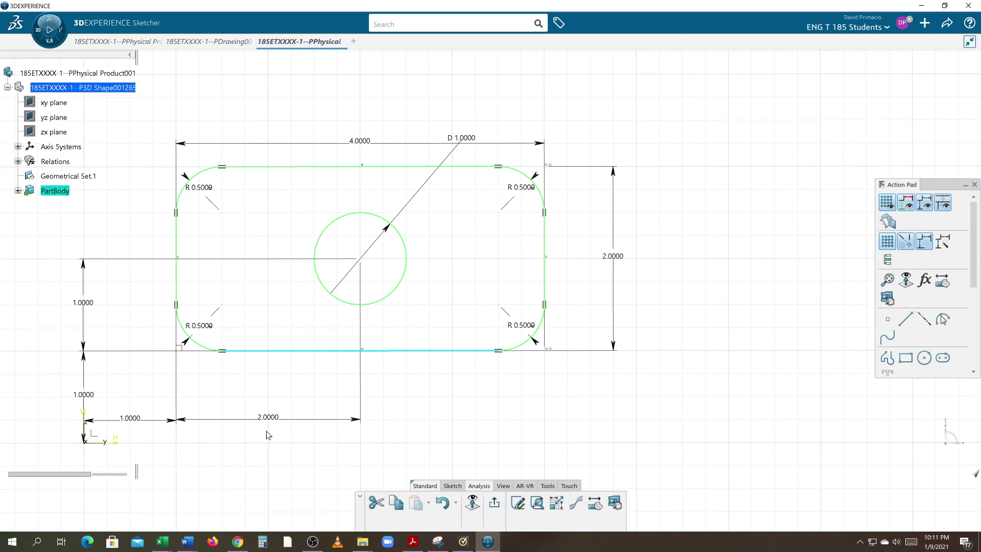
pyautogui.keyDown('ctrl'); pyautogui.click(176, 280); pyautogui.keyUp('ctrl')
pyautogui.click(453, 486)
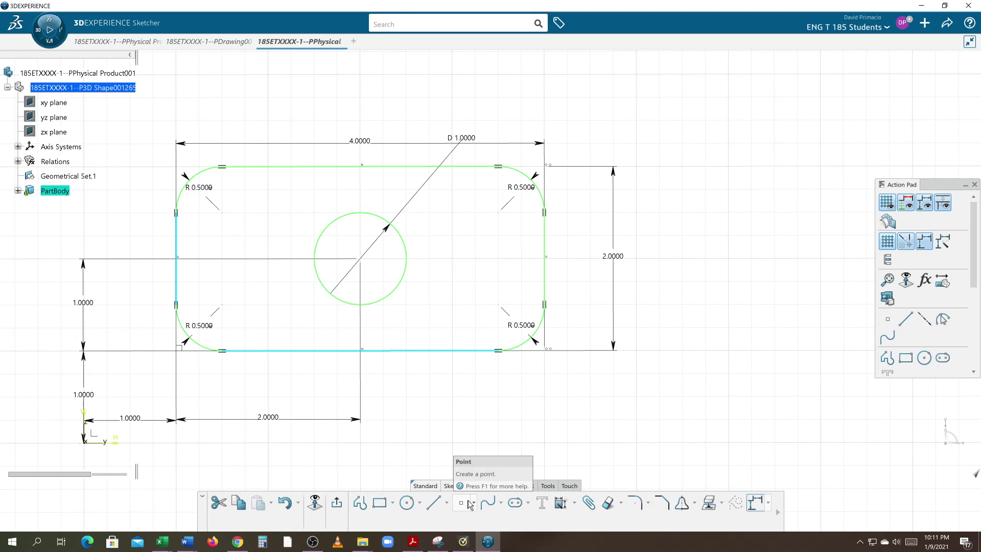
pyautogui.click(574, 502)
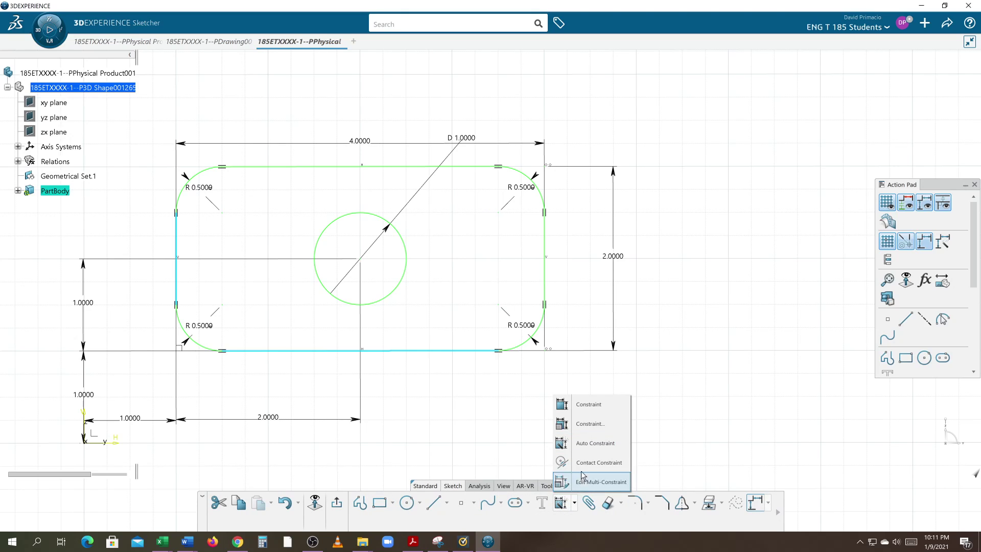
pyautogui.click(590, 427)
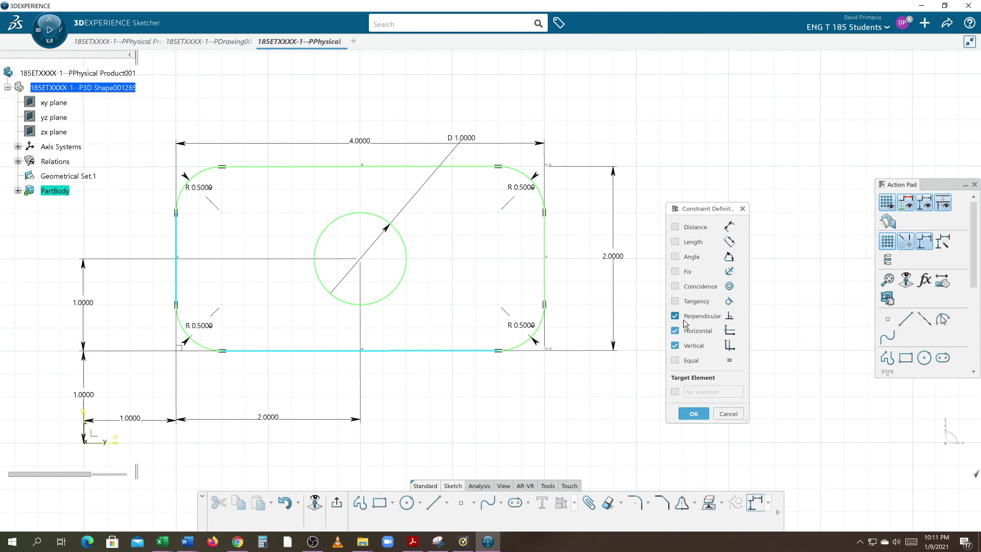
pyautogui.click(685, 346)
pyautogui.click(684, 331)
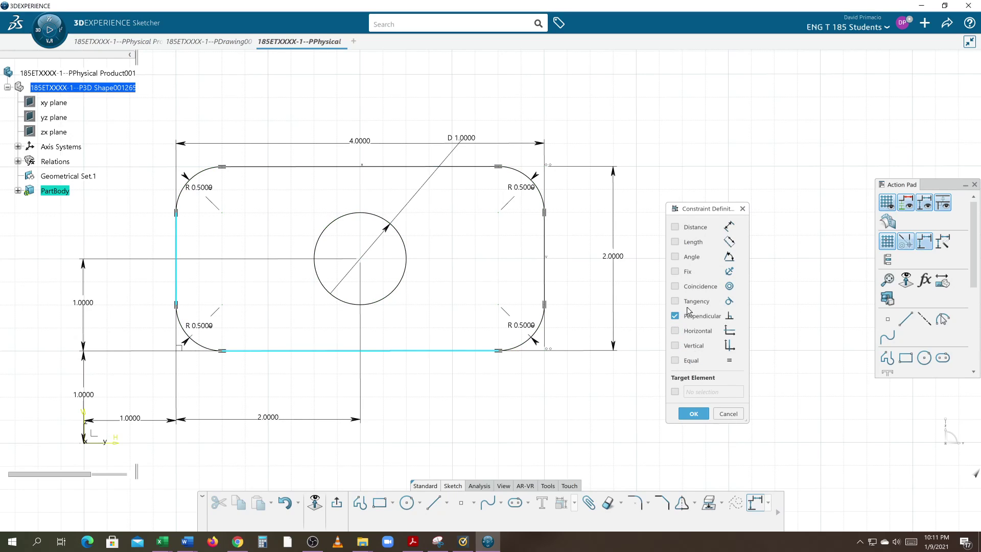
pyautogui.click(675, 271)
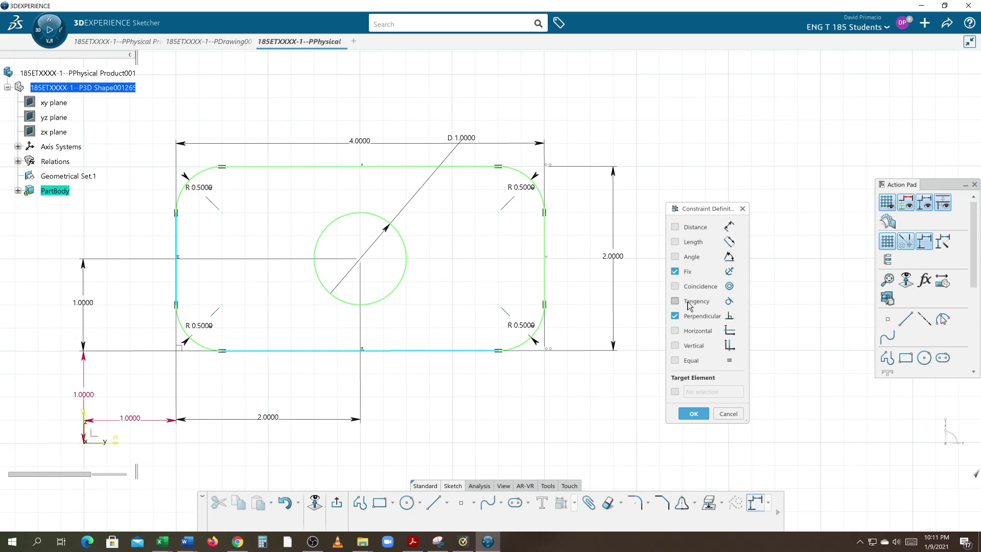
pyautogui.click(693, 415)
# Step: Convert the rectangle's vertical and horizontal offset dimensions from the origin to reference dimensions
pyautogui.moveTo(428, 445); pyautogui.dragTo(543, 421, button='middle')
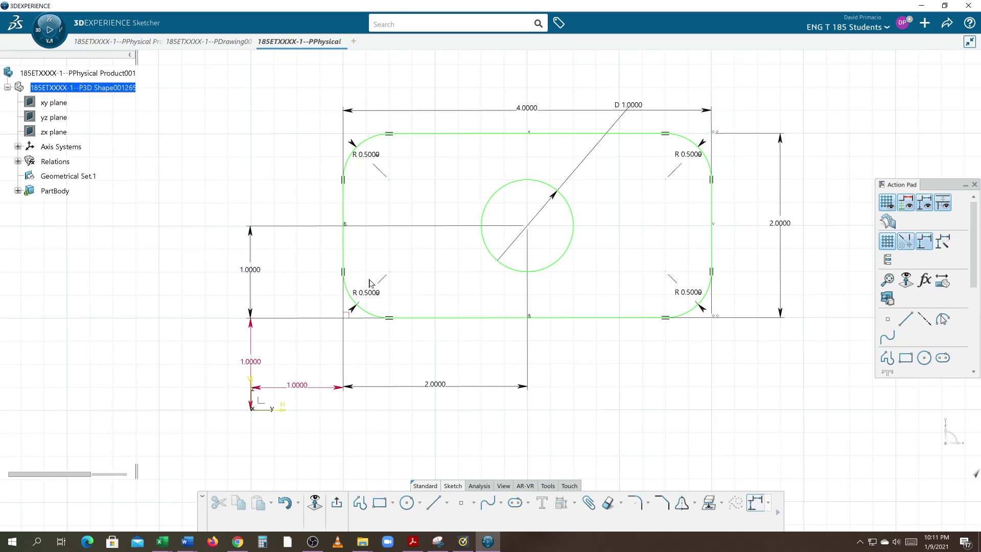
pyautogui.click(252, 362)
pyautogui.doubleClick(253, 363)
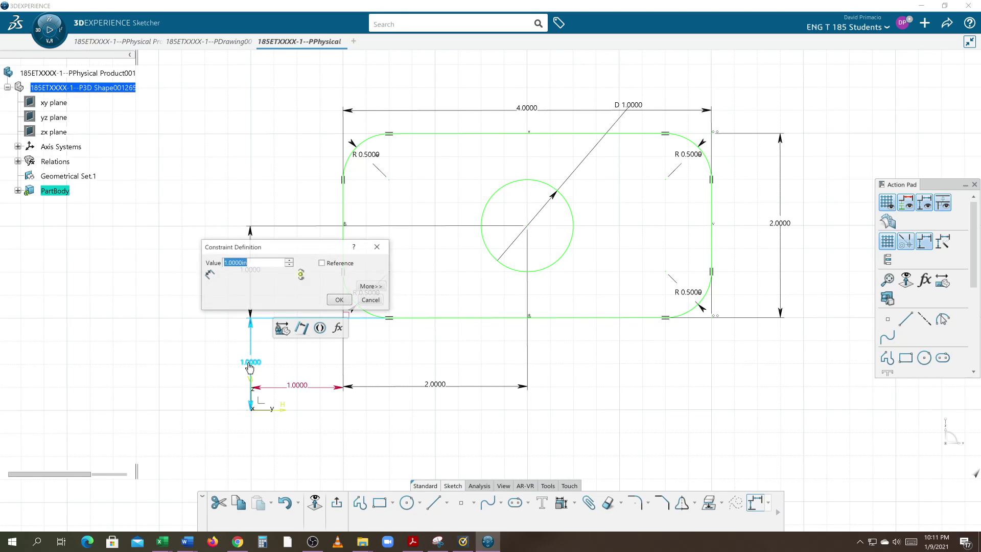
pyautogui.click(322, 263)
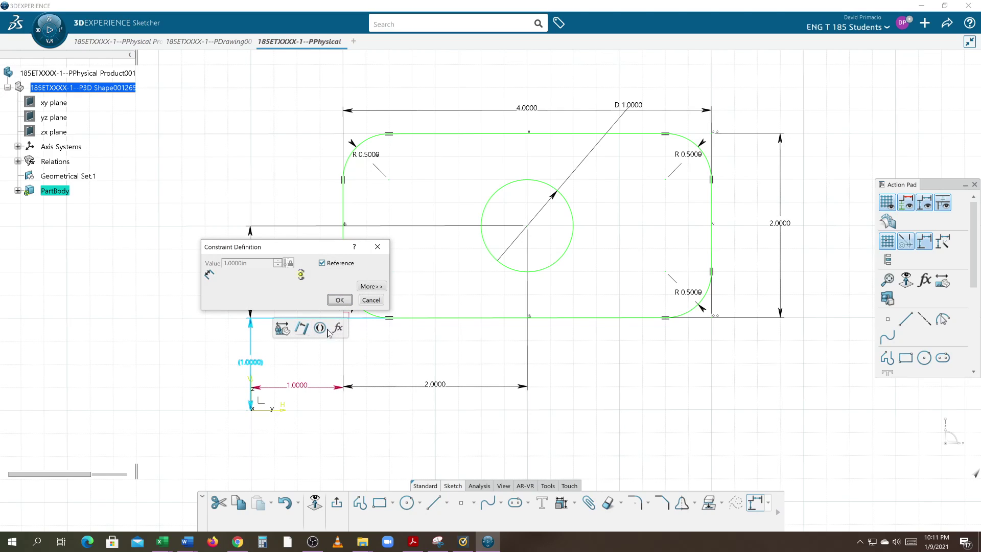
pyautogui.click(339, 300)
pyautogui.doubleClick(303, 387)
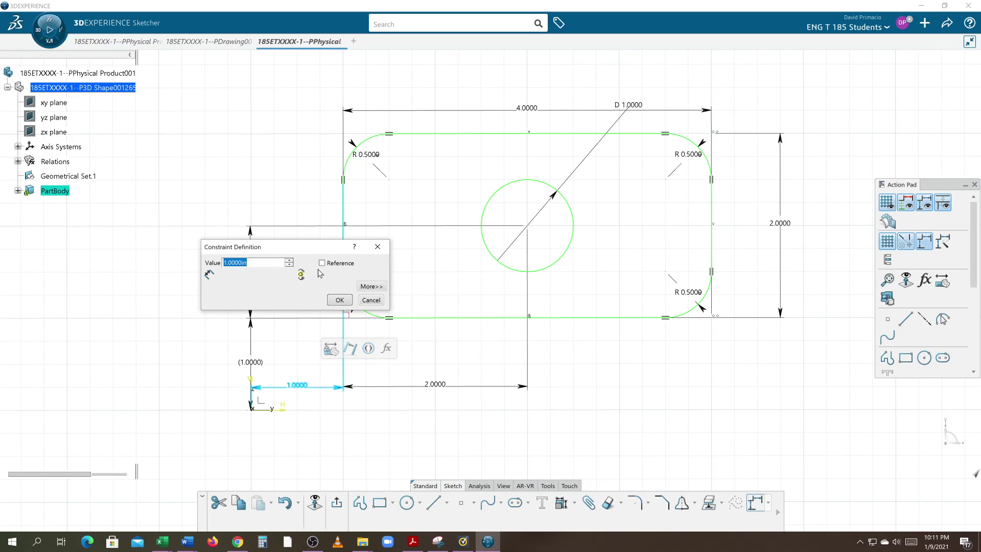
pyautogui.click(322, 263)
pyautogui.click(339, 300)
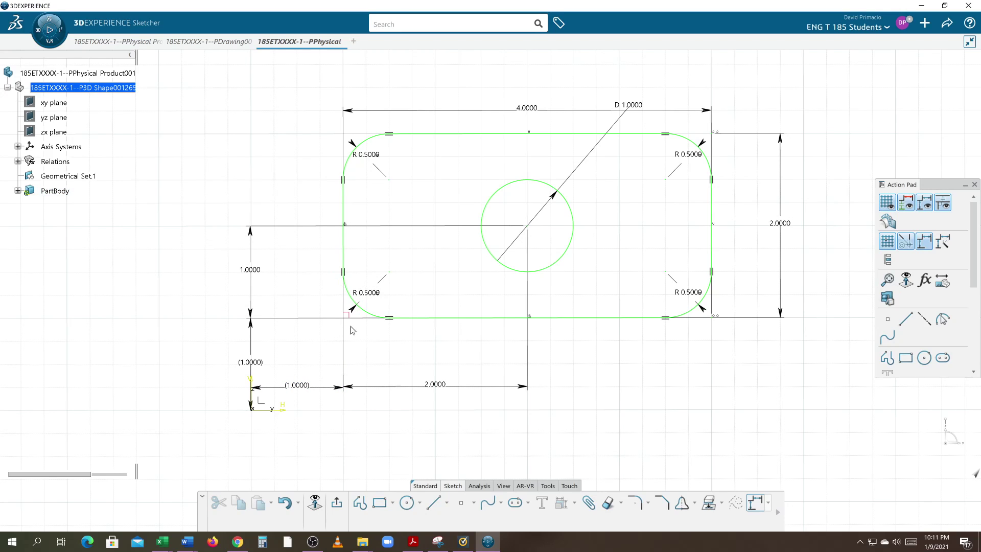
# Step: Expand the PartBody, Sketch.2 and its Constraints in the tree down to the last constraints listed
pyautogui.moveTo(401, 352)
pyautogui.mouseDown(button='middle')
pyautogui.moveTo(359, 385)
pyautogui.moveTo(383, 373)
pyautogui.mouseUp(button='middle')
pyautogui.scroll(2, 359, 384)
pyautogui.scroll(-1, 361, 372)
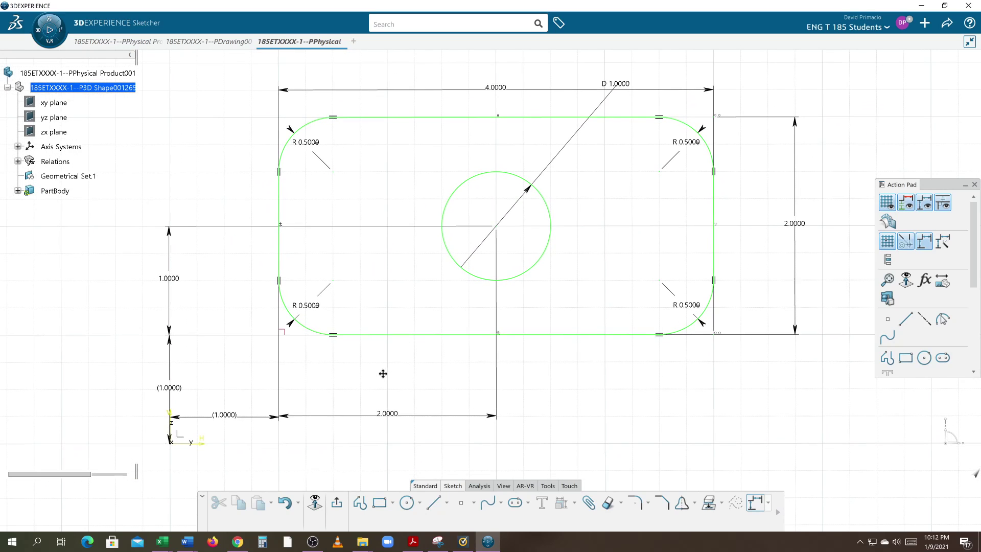
pyautogui.click(18, 191)
pyautogui.click(29, 206)
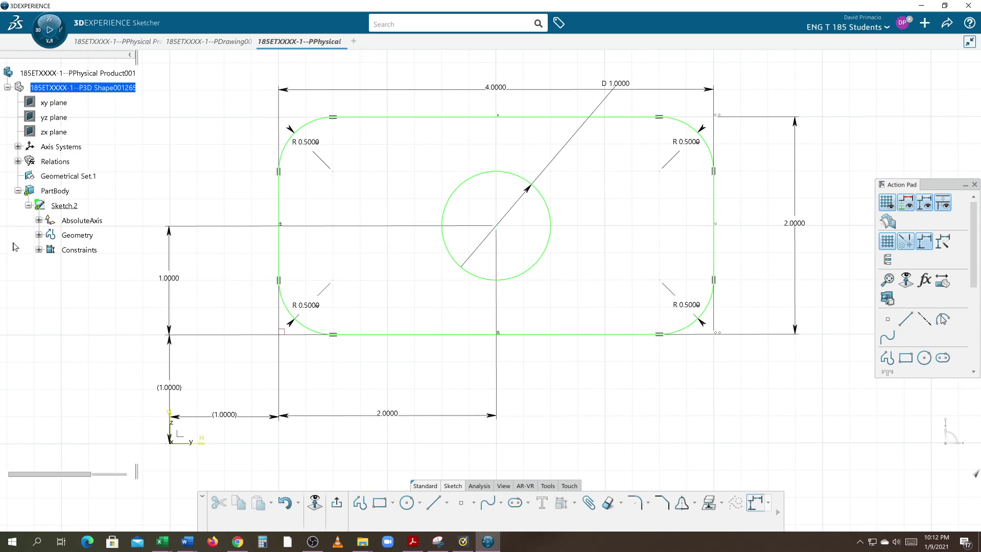
pyautogui.click(40, 251)
pyautogui.scroll(-3, 36, 294)
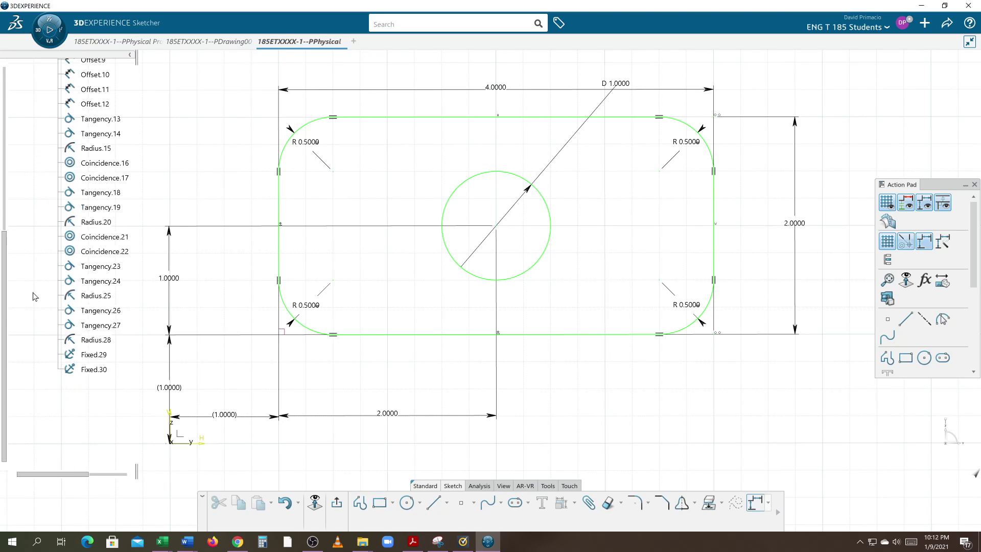
# Step: Rename the Fix constraint on the rectangle's bottom edge, Fixed.29, as DATUM-A-
pyautogui.click(94, 355)
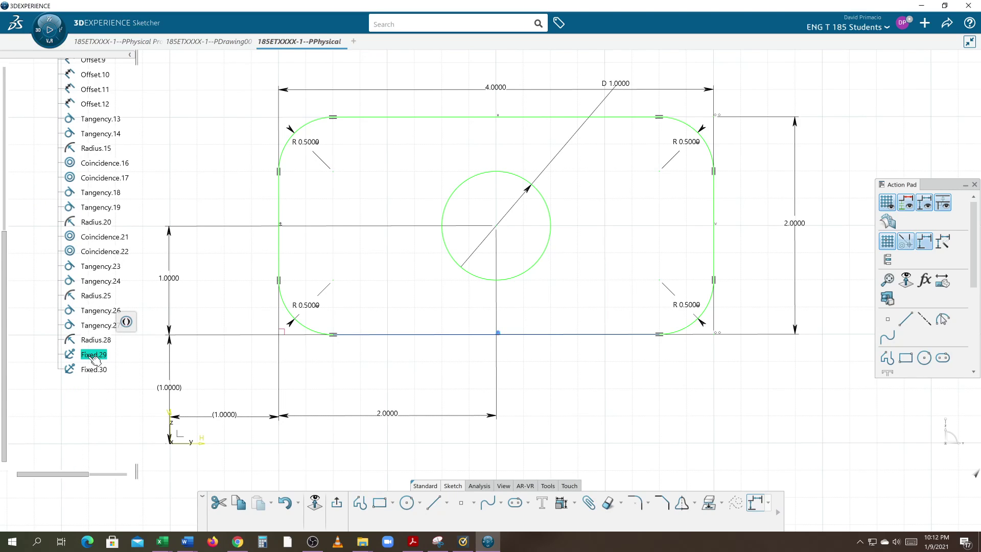
pyautogui.rightClick(95, 357)
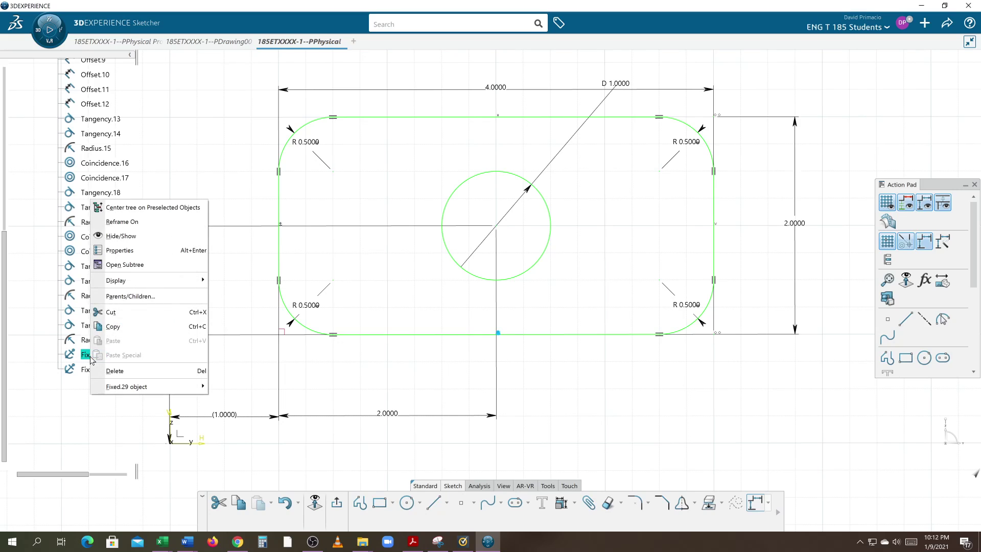
pyautogui.click(120, 250)
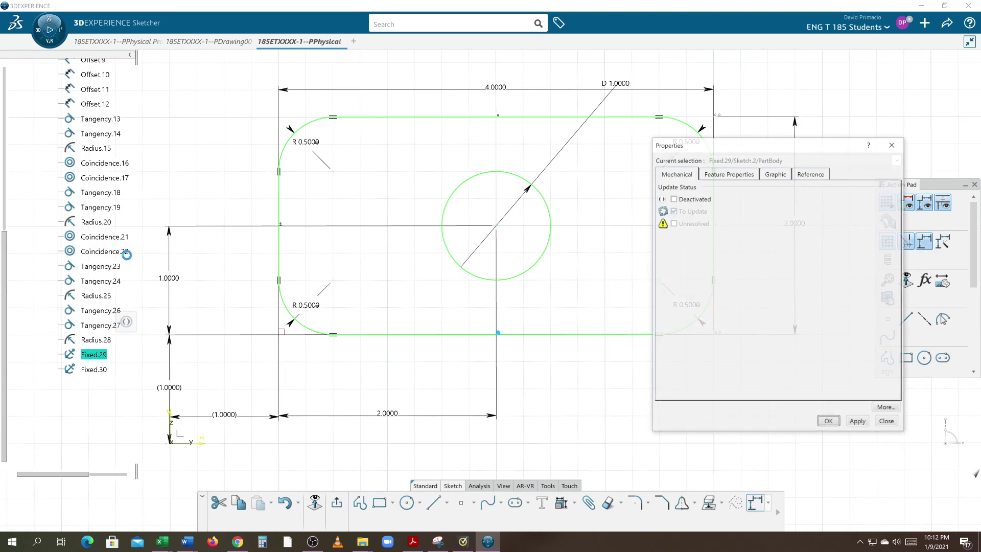
pyautogui.click(728, 175)
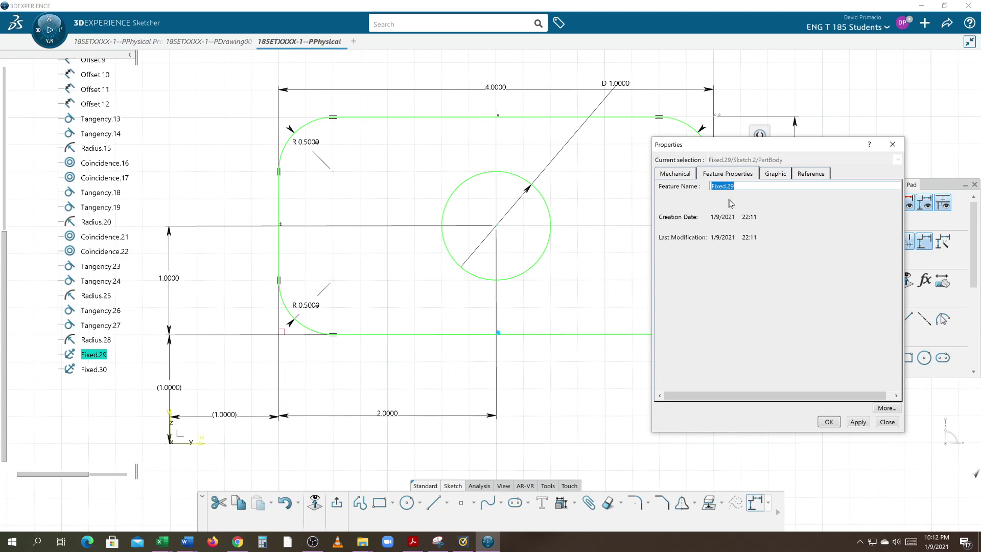
pyautogui.press('Down')
pyautogui.press('Down')
pyautogui.press('Down')
pyautogui.press('End')
pyautogui.press('Left')
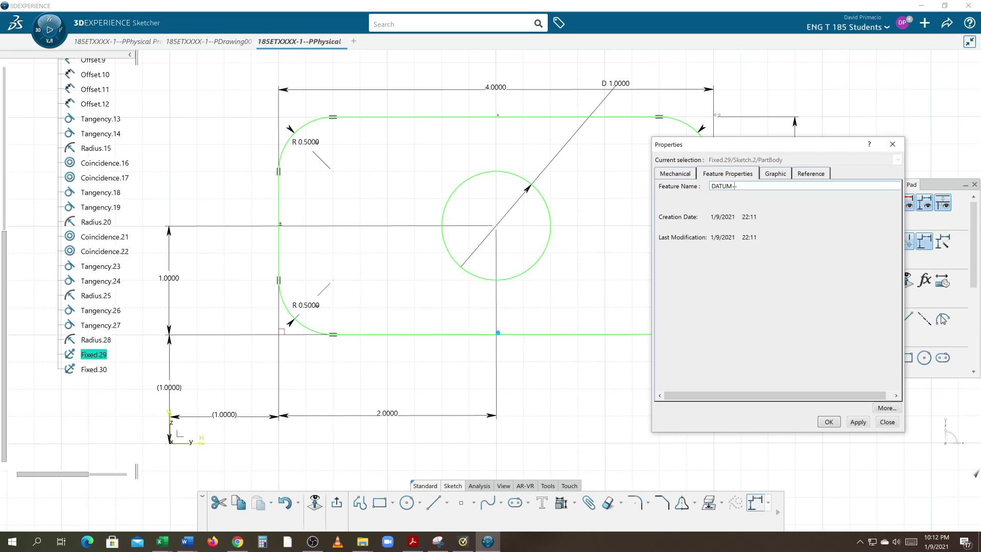
pyautogui.press('capslock')
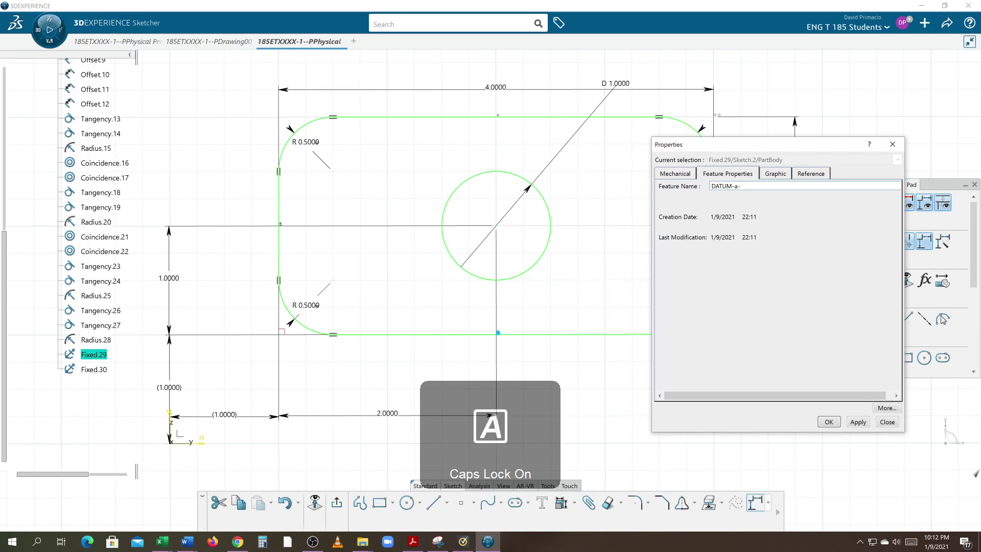
pyautogui.press('BackSpace')
pyautogui.write('A')
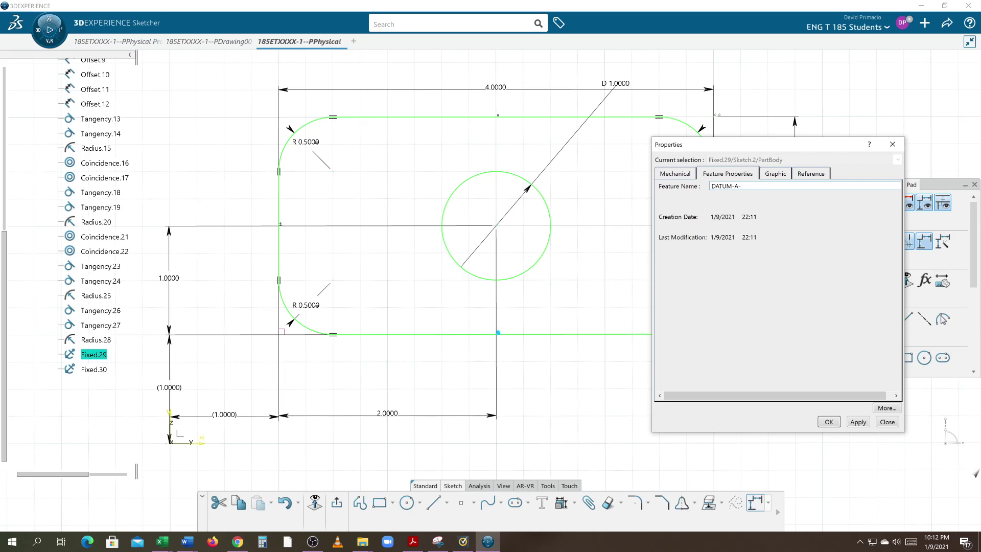
pyautogui.press('Return')
# Step: Rename the Fix constraint on the rectangle's left edge, Fixed.30, as DATUM-B-
pyautogui.click(93, 369)
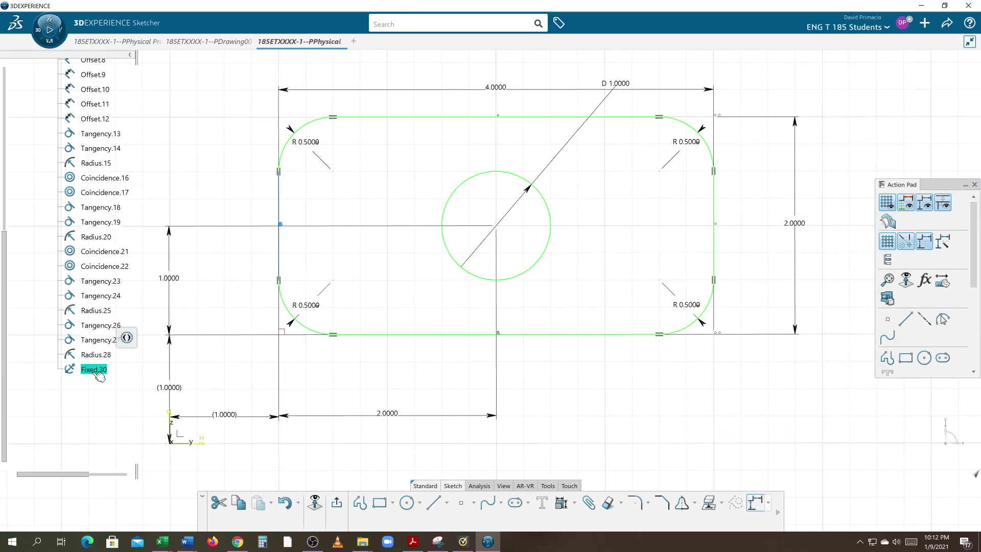
pyautogui.rightClick(93, 374)
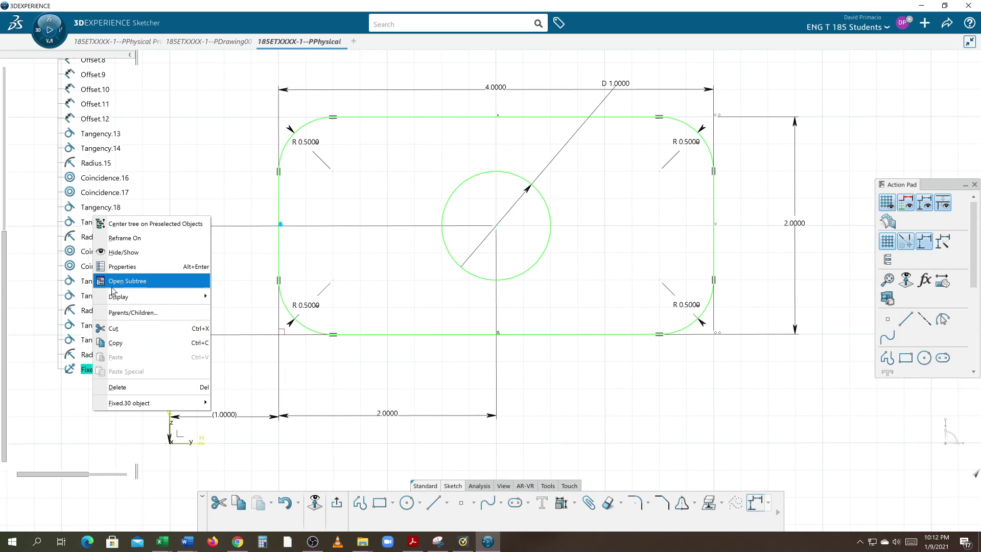
pyautogui.click(118, 266)
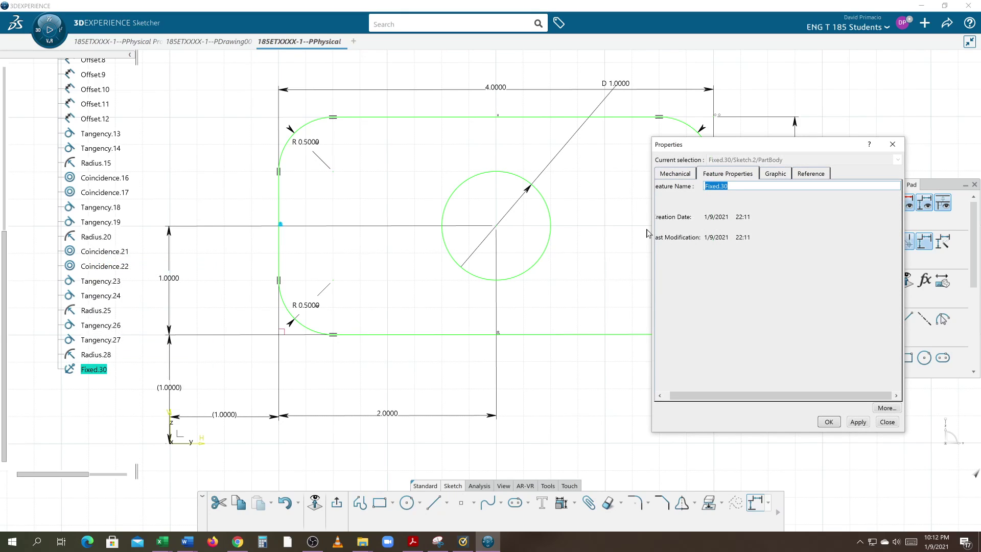
pyautogui.write('DATUM-A-')
pyautogui.click(731, 189)
pyautogui.write('B')
pyautogui.press('Return')
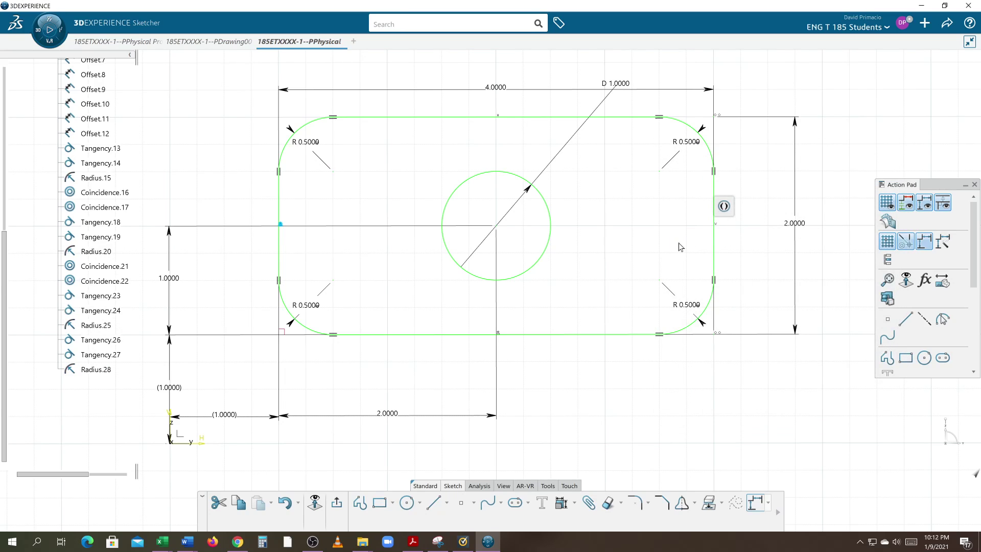
pyautogui.scroll(8, 96, 350)
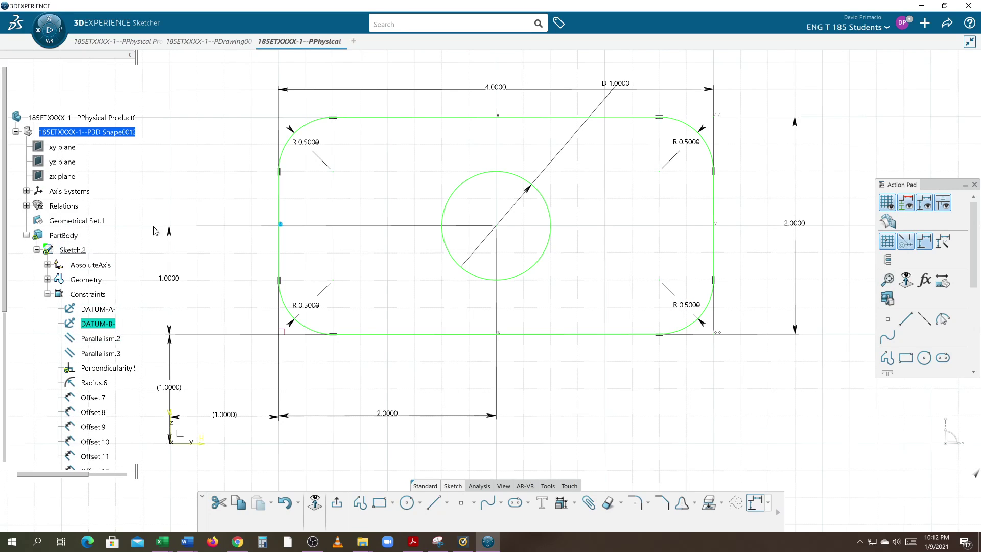
pyautogui.click(176, 172)
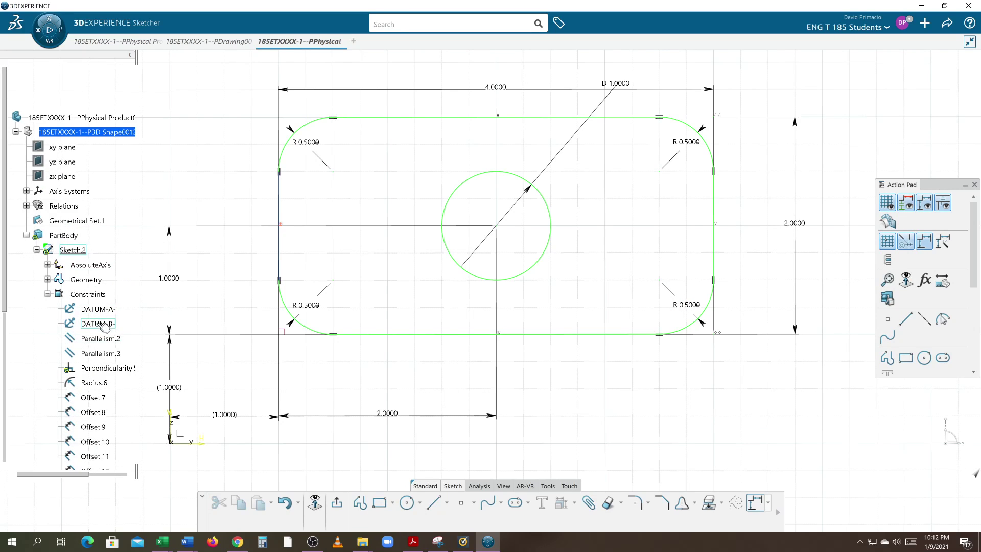
# Step: Recheck the sketch with Sketch Solving Status and examine the closure of the circle and outer profile with Sketch Analysis
pyautogui.moveTo(265, 359); pyautogui.dragTo(267, 381, button='middle')
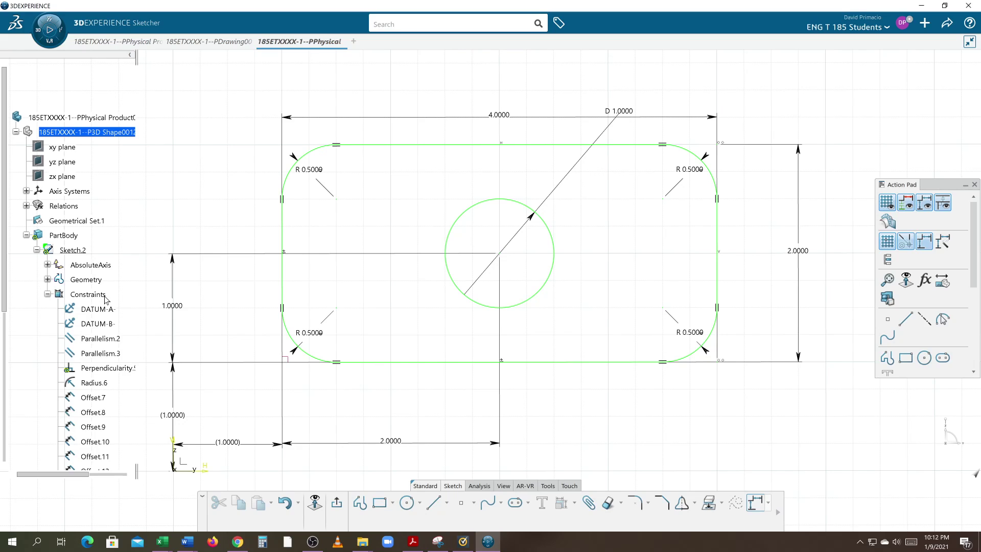
pyautogui.click(482, 486)
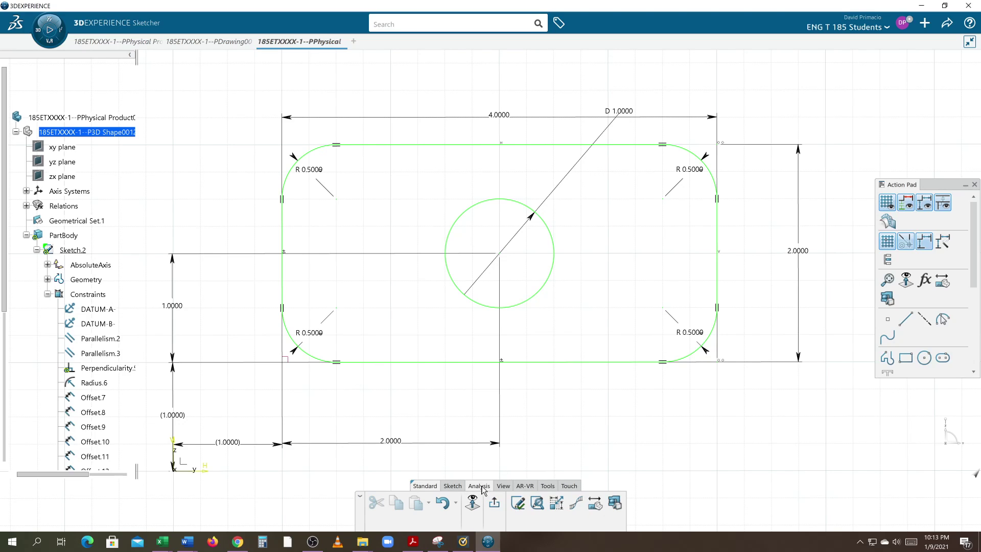
pyautogui.click(518, 503)
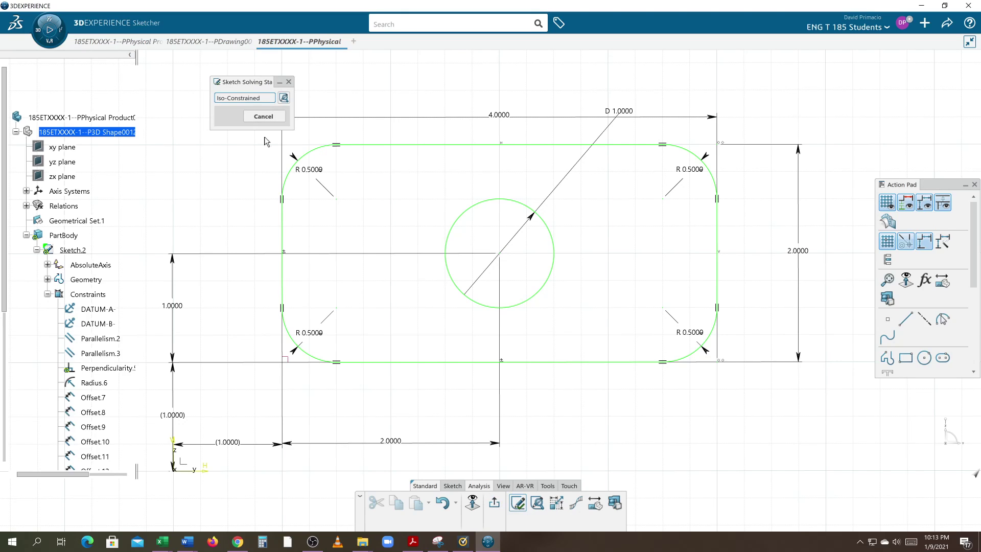
pyautogui.click(537, 504)
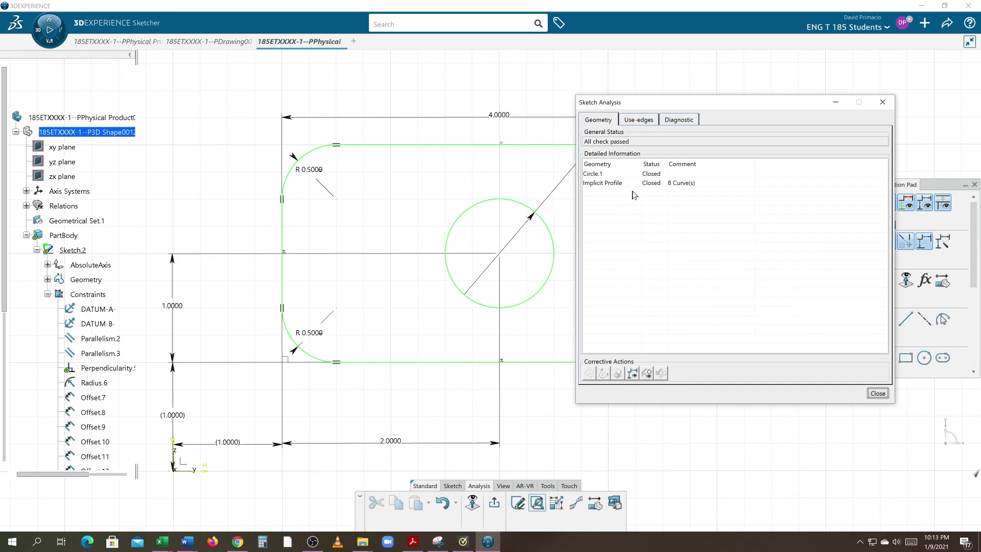
pyautogui.click(642, 174)
pyautogui.click(882, 102)
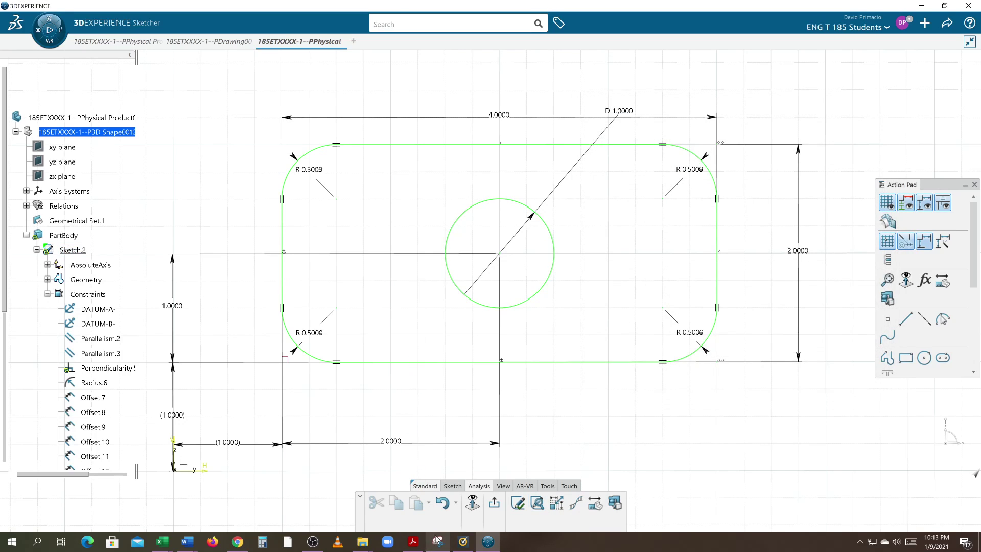
# Step: Exit the sketch and extrude its profile into a pad with the default length
pyautogui.click(494, 503)
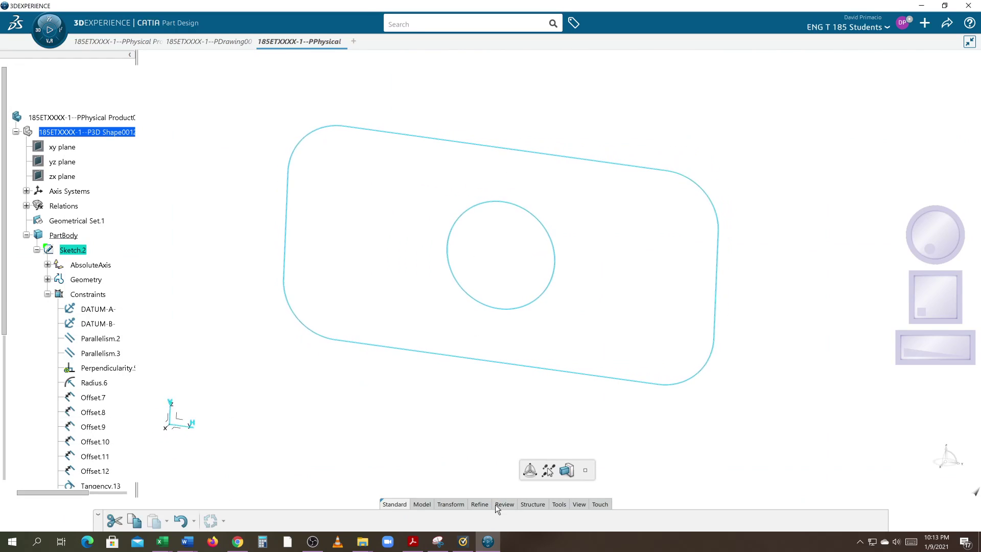
pyautogui.click(567, 470)
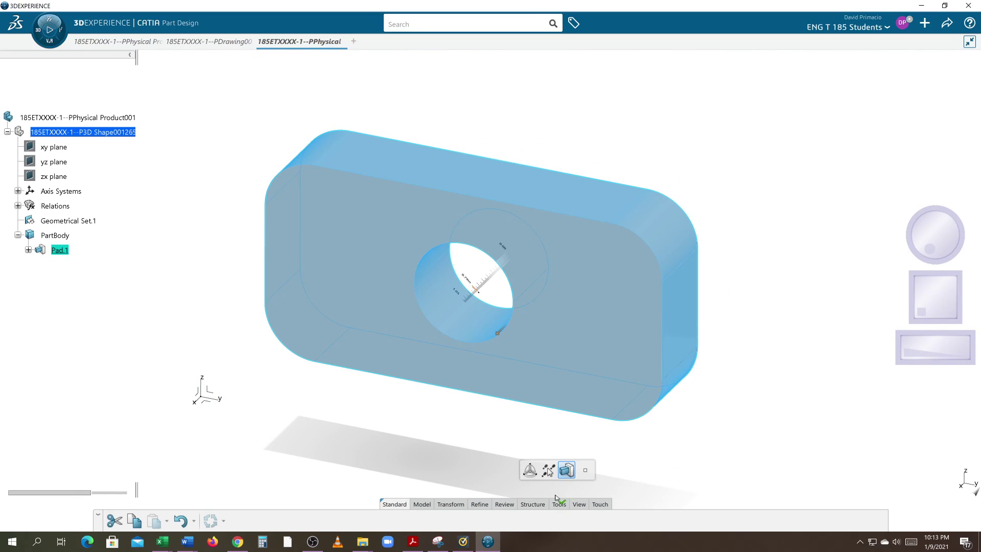
pyautogui.click(425, 488)
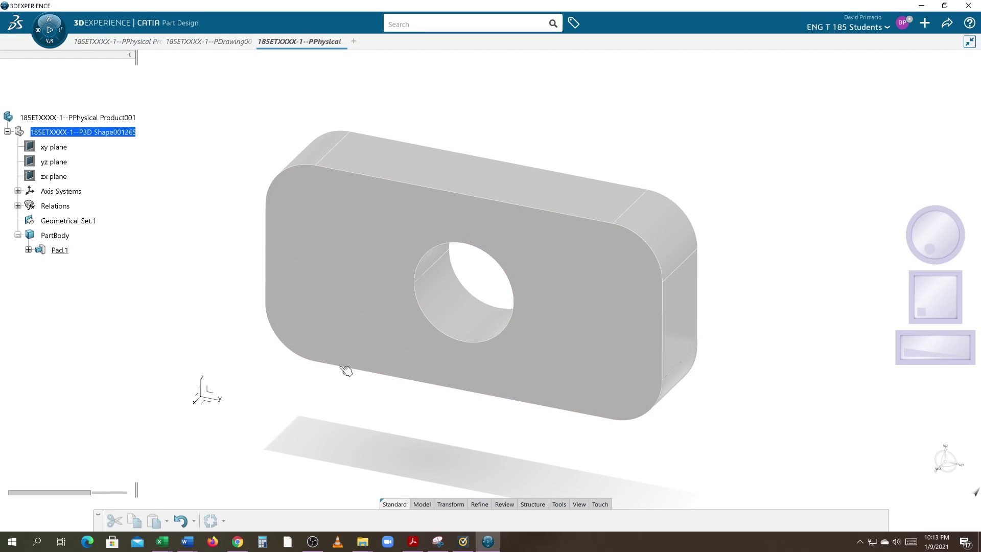
# Step: Set the pad's first limit length to 2 in and reverse its extrusion direction
pyautogui.doubleClick(364, 336)
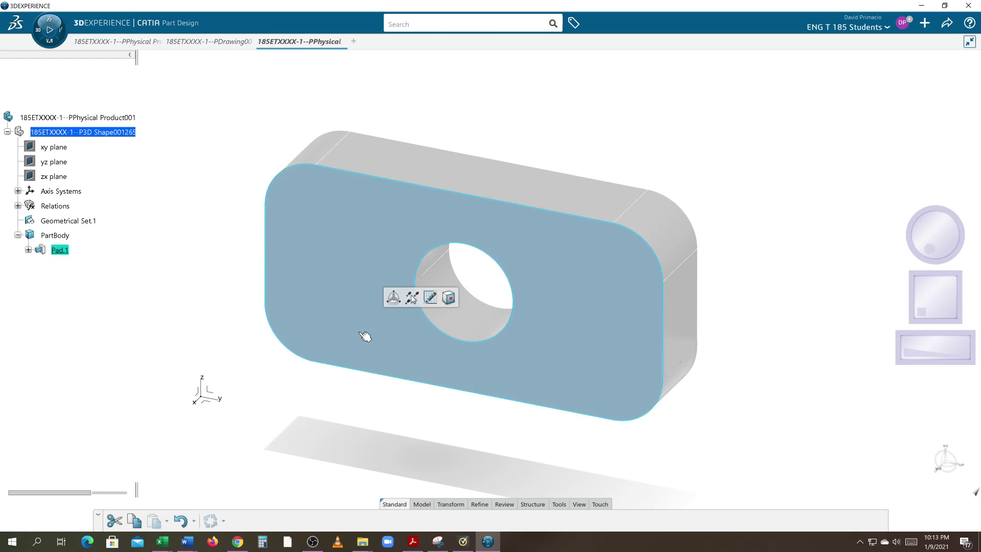
pyautogui.moveTo(360, 334)
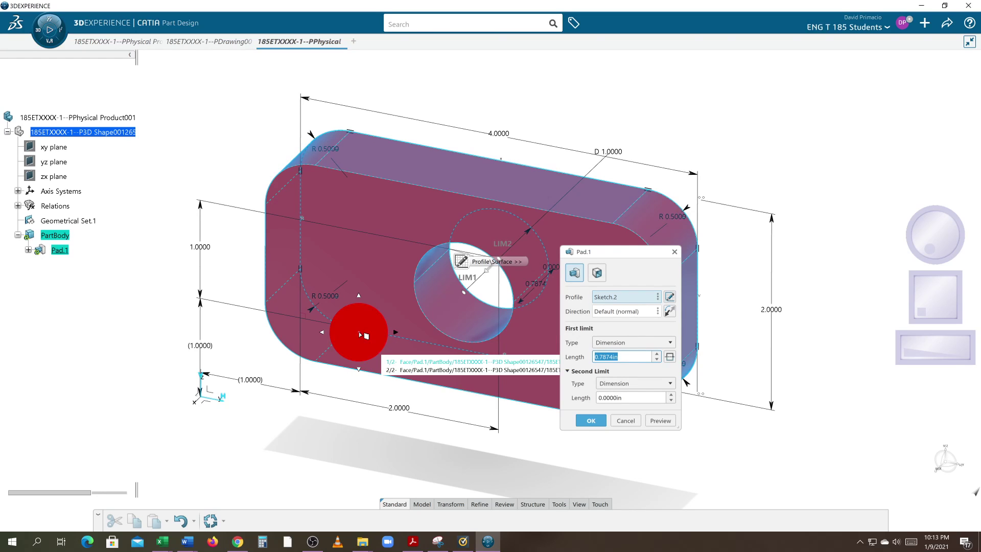
pyautogui.write('2')
pyautogui.click(670, 311)
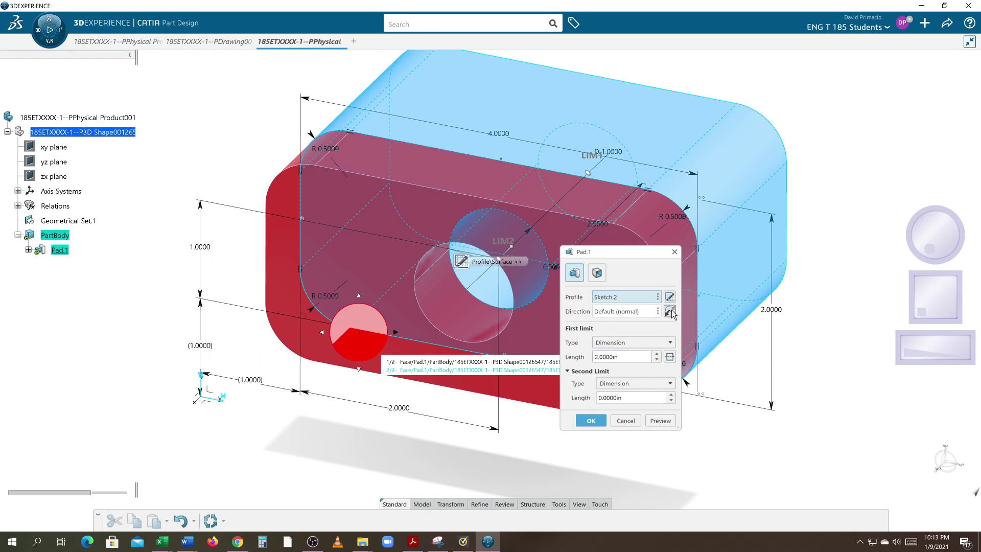
pyautogui.click(591, 421)
pyautogui.click(541, 436)
pyautogui.moveTo(542, 440); pyautogui.dragTo(455, 454, button='middle')
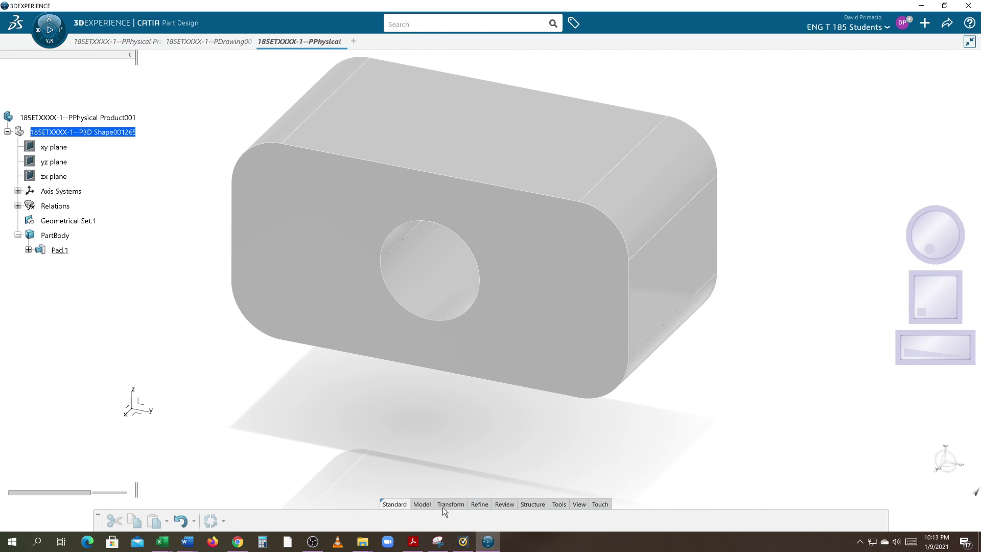
pyautogui.click(422, 504)
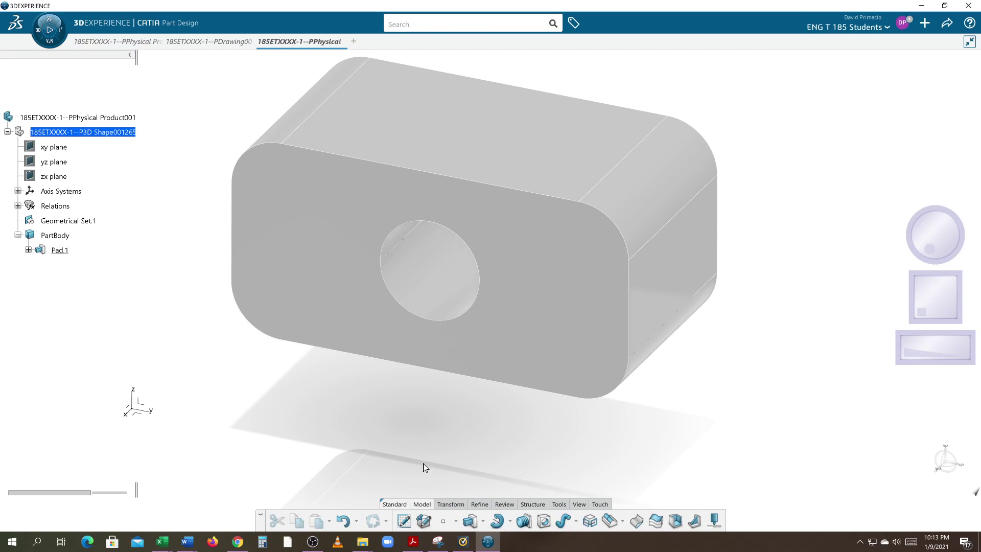
pyautogui.moveTo(462, 431); pyautogui.dragTo(486, 456, button='middle')
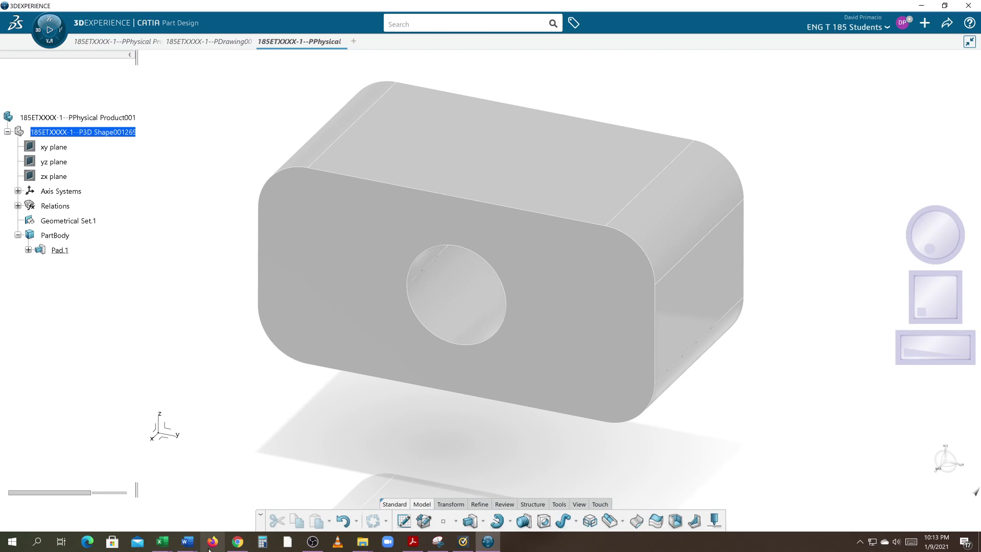
# Step: Switch to the assignment page in Chrome and insert a new line below the student ID note in the Specifications
pyautogui.click(237, 542)
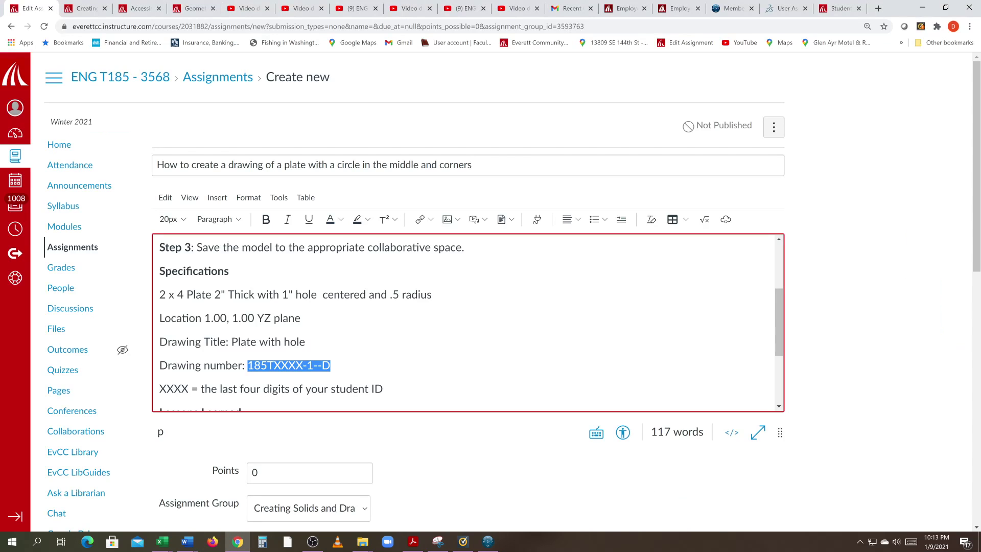
pyautogui.click(331, 365)
pyautogui.scroll(-2, 468, 322)
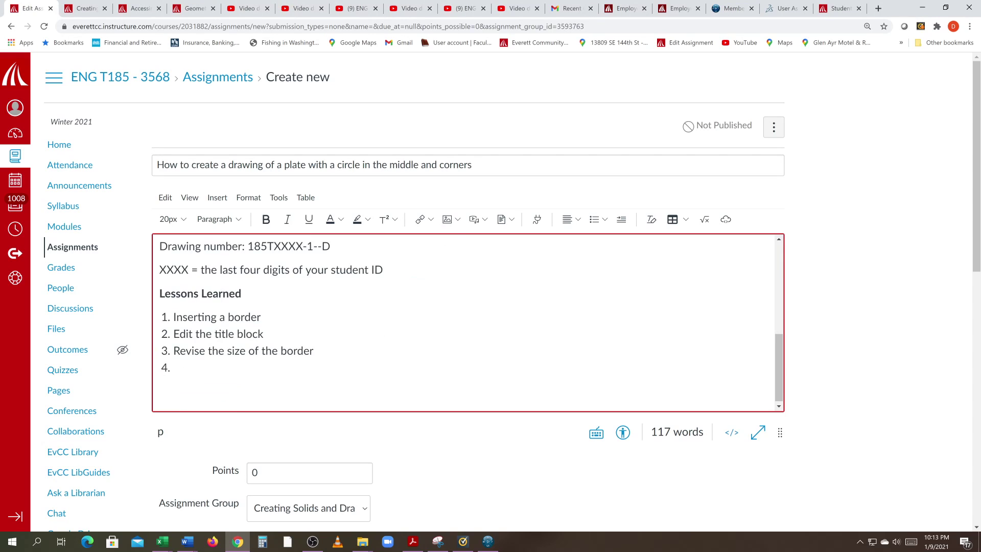
pyautogui.scroll(2, 468, 321)
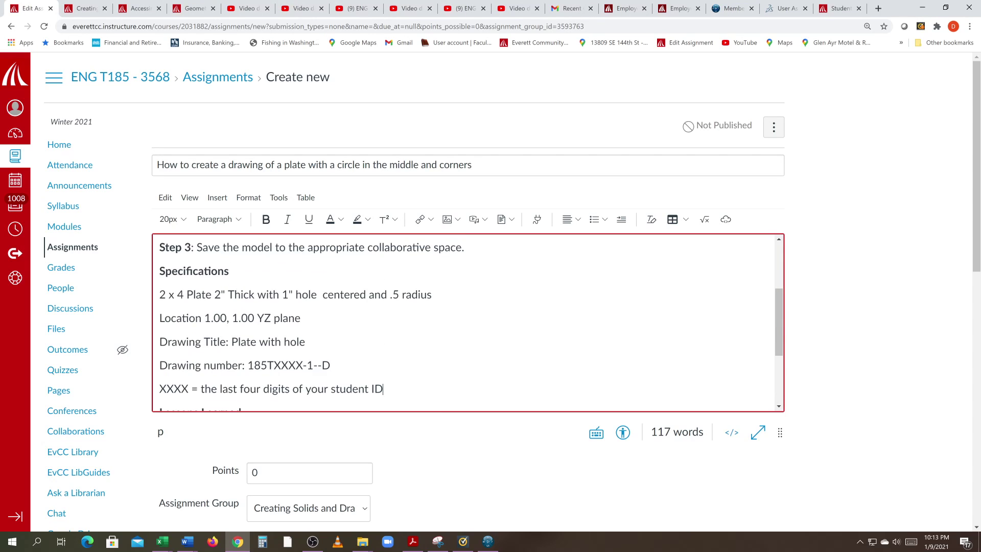
pyautogui.press('Down')
pyautogui.press('Return')
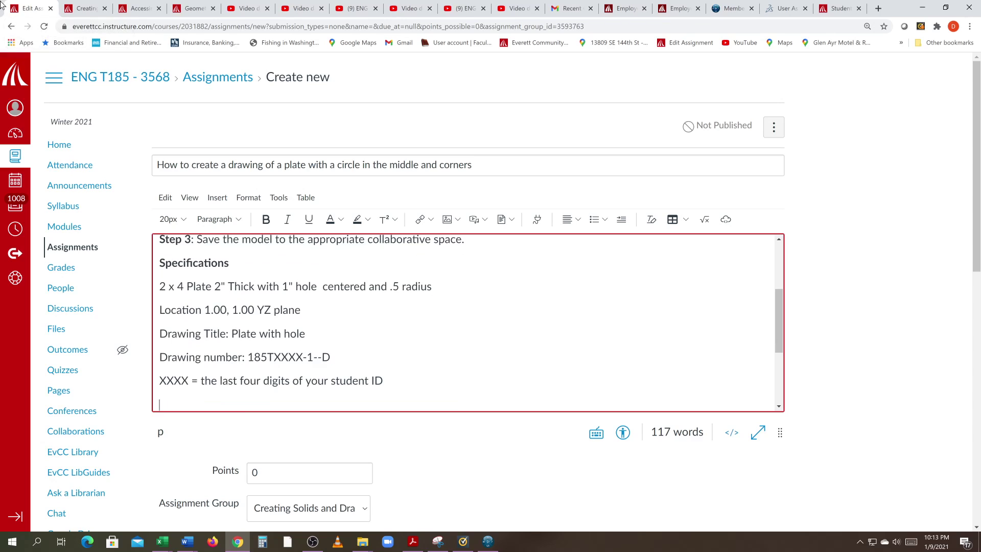
# Step: Add the line "Material: 6061-T6 Aluminum" to the assignment's Specifications, correcting the spelling of Aluminum with the suggested word
pyautogui.write('MATERIAL')
pyautogui.press('BackSpace')
pyautogui.press('BackSpace')
pyautogui.press('BackSpace')
pyautogui.press('BackSpace')
pyautogui.press('BackSpace')
pyautogui.press('BackSpace')
pyautogui.press('BackSpace')
pyautogui.press('capslock')
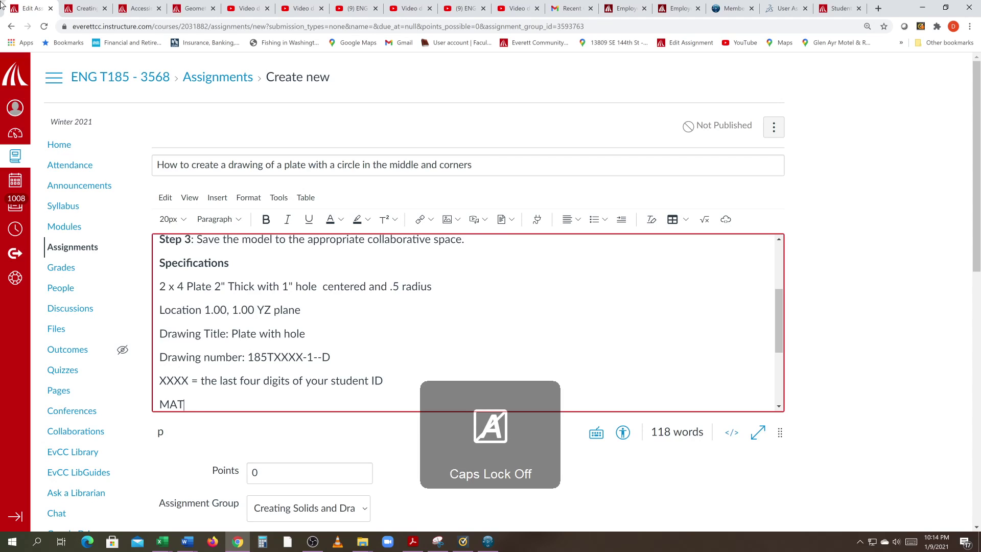
pyautogui.write('aterial')
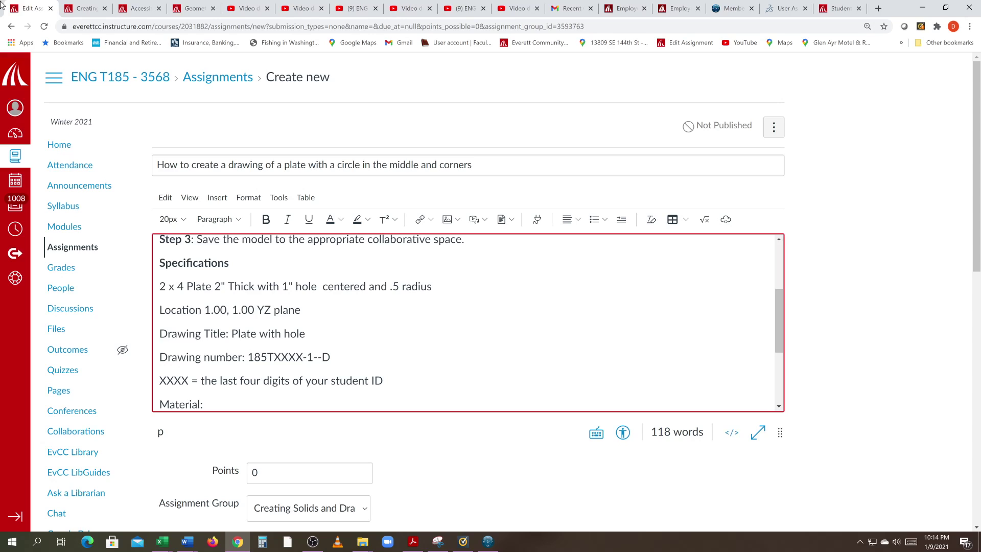
pyautogui.write(': 6061-t')
pyautogui.press('BackSpace')
pyautogui.write('T6 Aluminium')
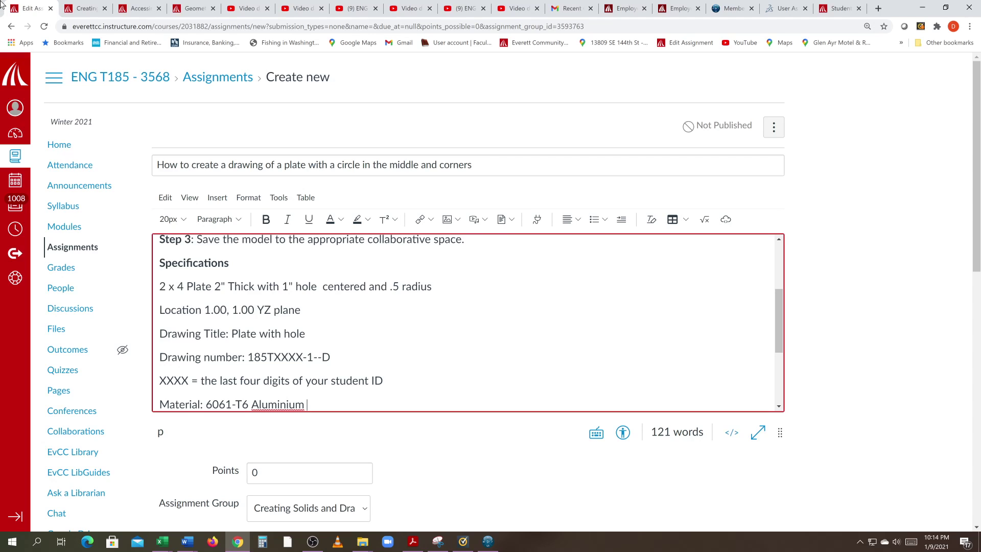
pyautogui.rightClick(274, 404)
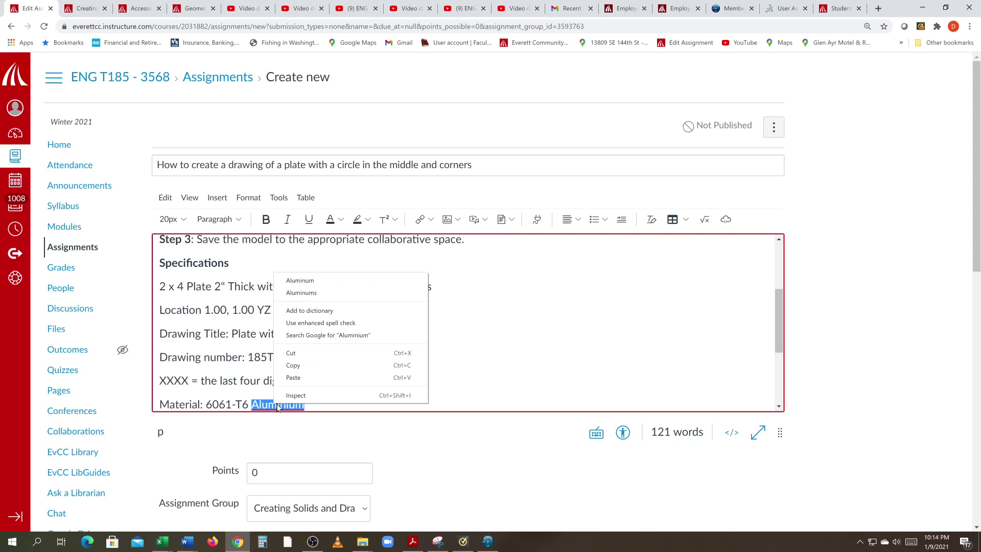
pyautogui.click(301, 281)
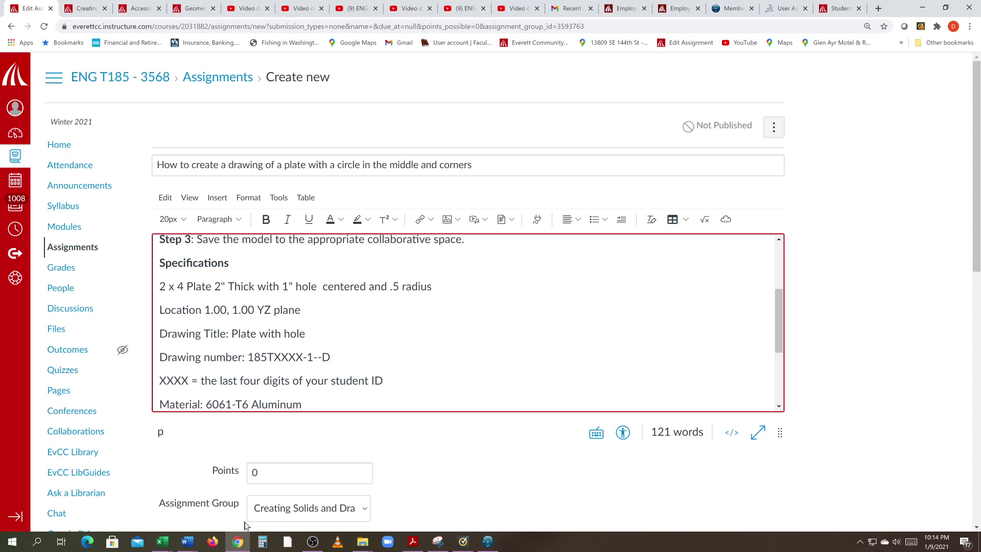
# Step: Switch to 3DEXPERIENCE and search the Material Browser for 6061-T6
pyautogui.click(487, 541)
pyautogui.moveTo(386, 448)
pyautogui.mouseDown(button='middle')
pyautogui.moveTo(373, 438)
pyautogui.moveTo(381, 457)
pyautogui.mouseUp(button='middle')
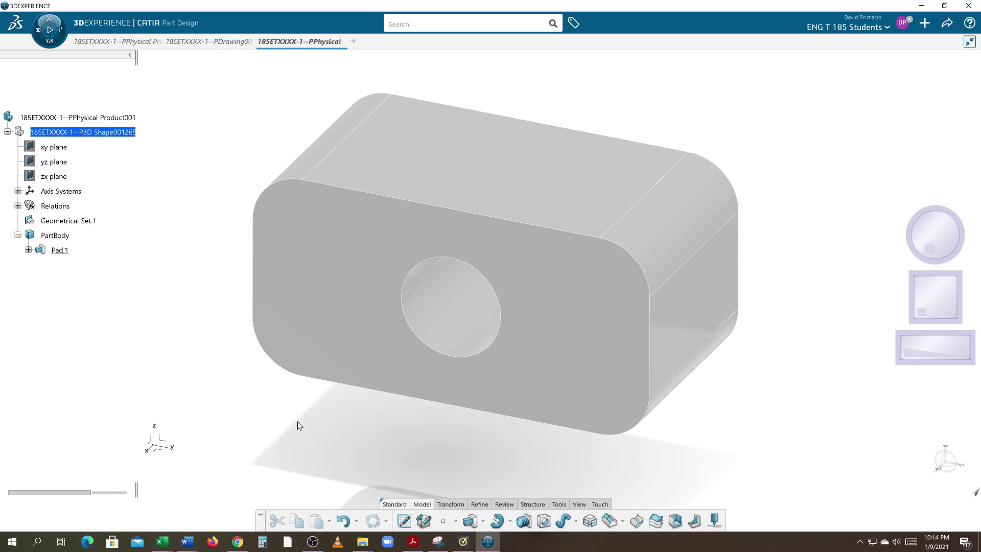
pyautogui.click(559, 504)
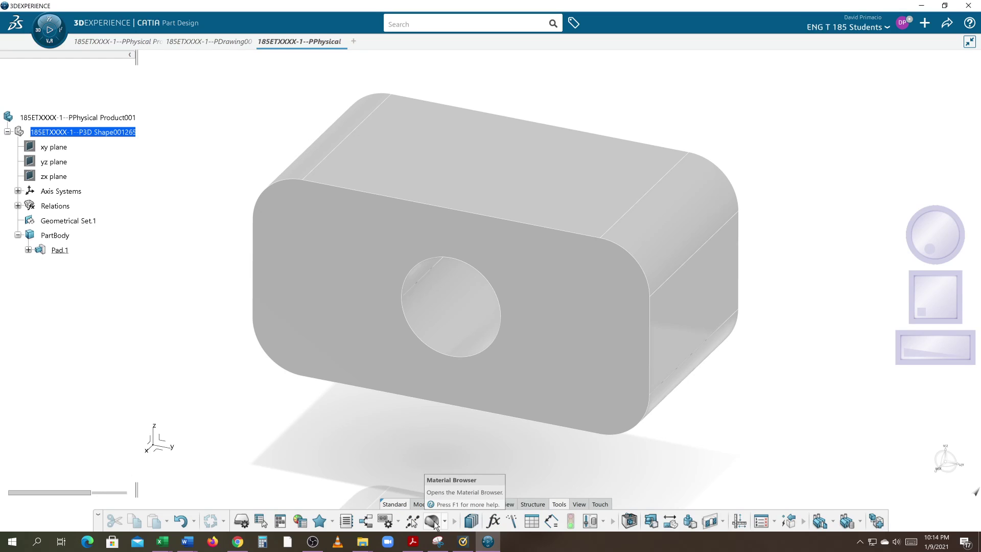
pyautogui.click(433, 522)
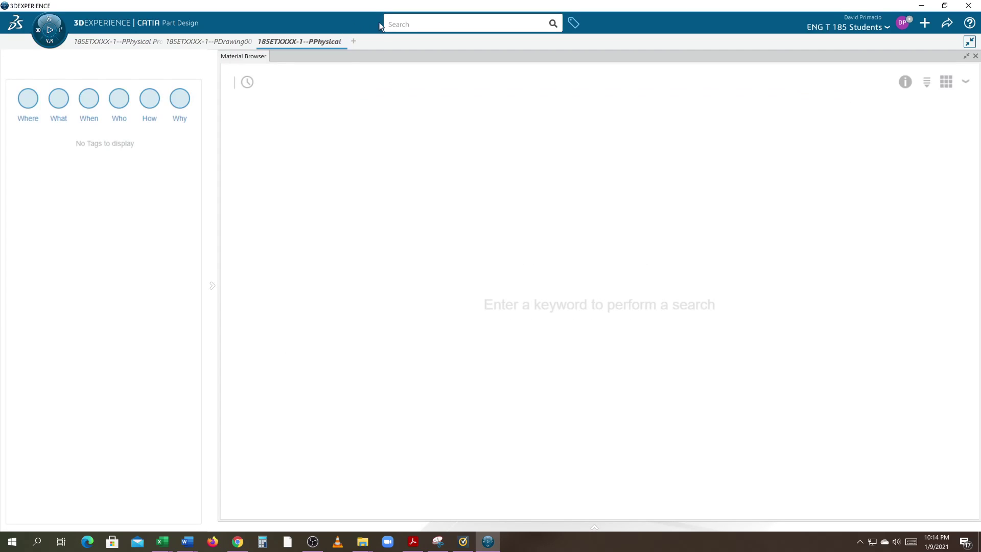
pyautogui.click(397, 27)
pyautogui.click(406, 67)
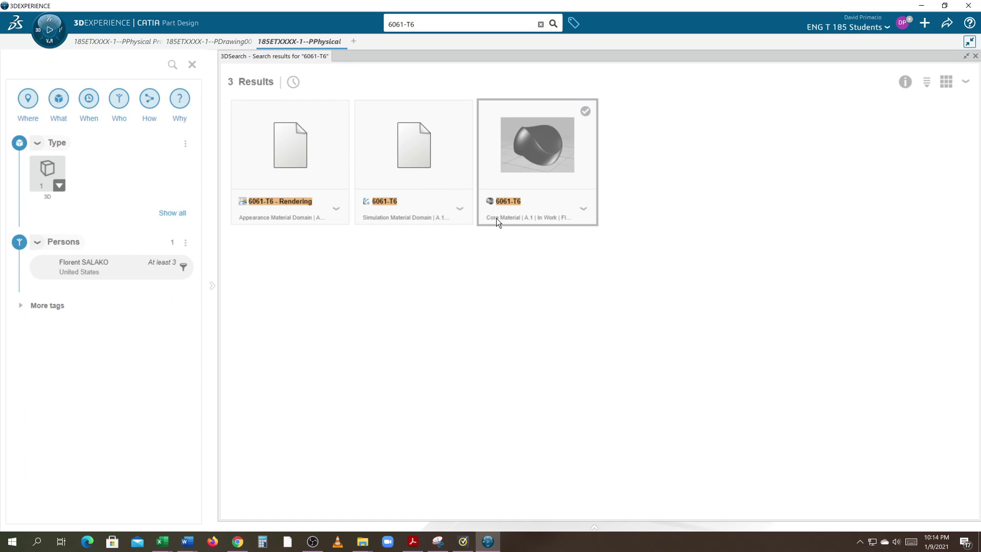
# Step: Apply the 6061-T6 core material from the results to the plate's 3D shape and validate the assignment
pyautogui.click(586, 214)
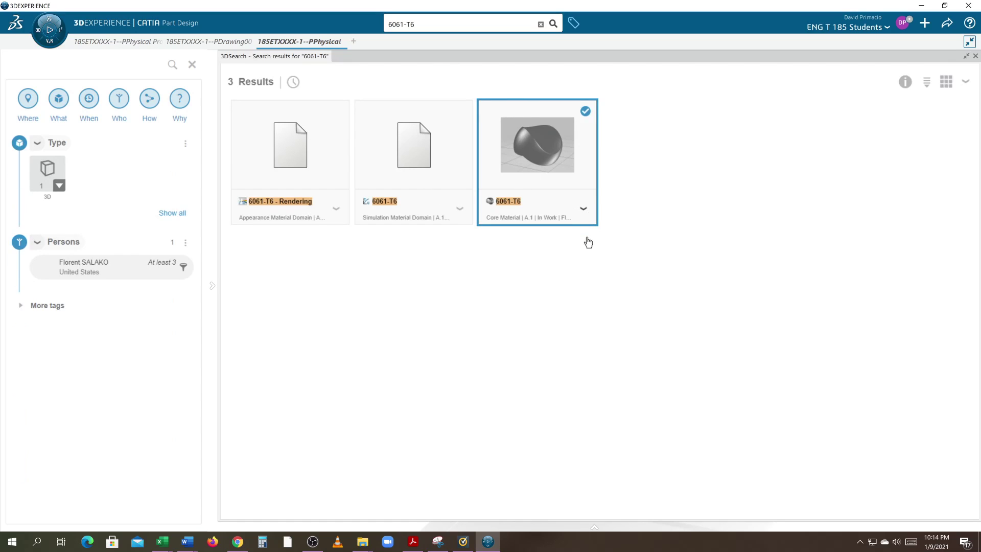
pyautogui.rightClick(587, 241)
pyautogui.click(604, 275)
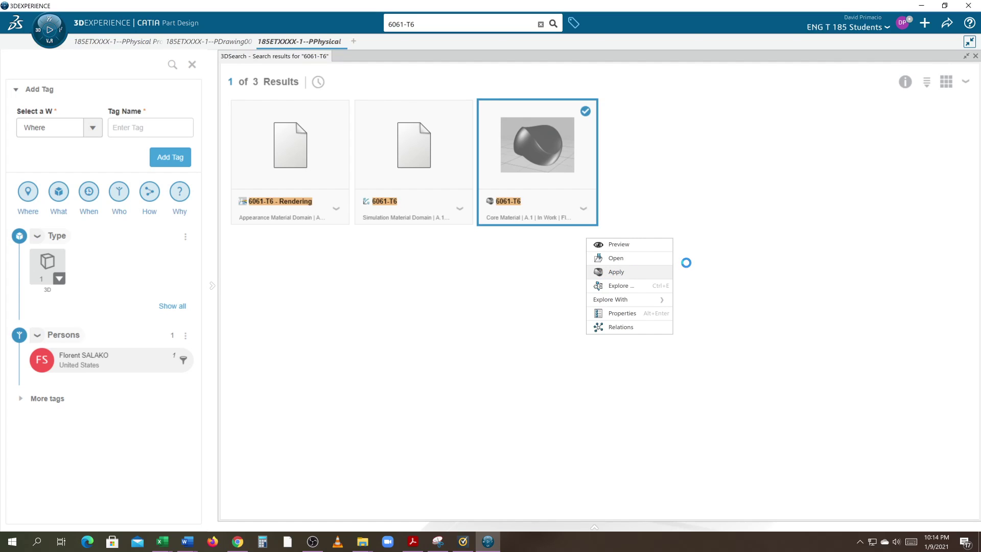
pyautogui.click(976, 57)
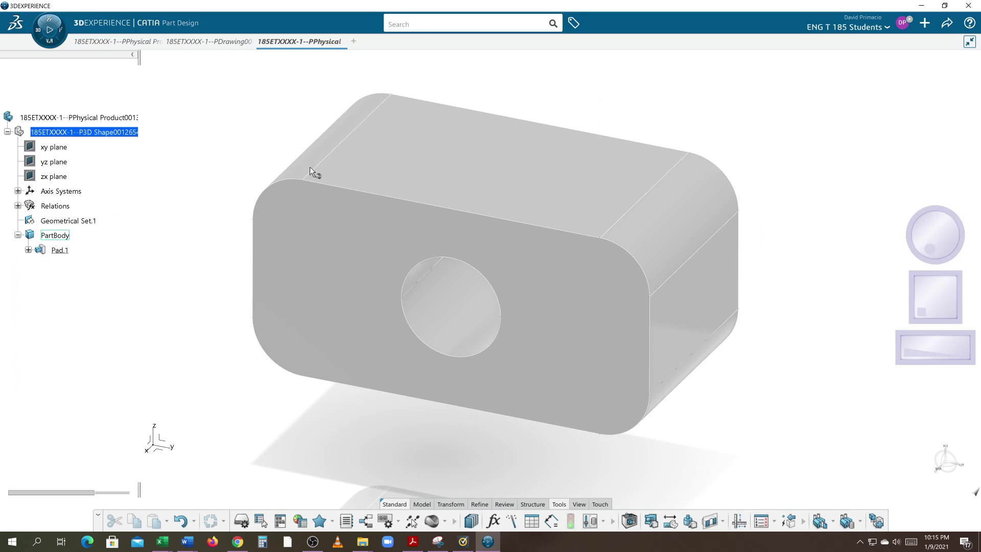
pyautogui.click(88, 134)
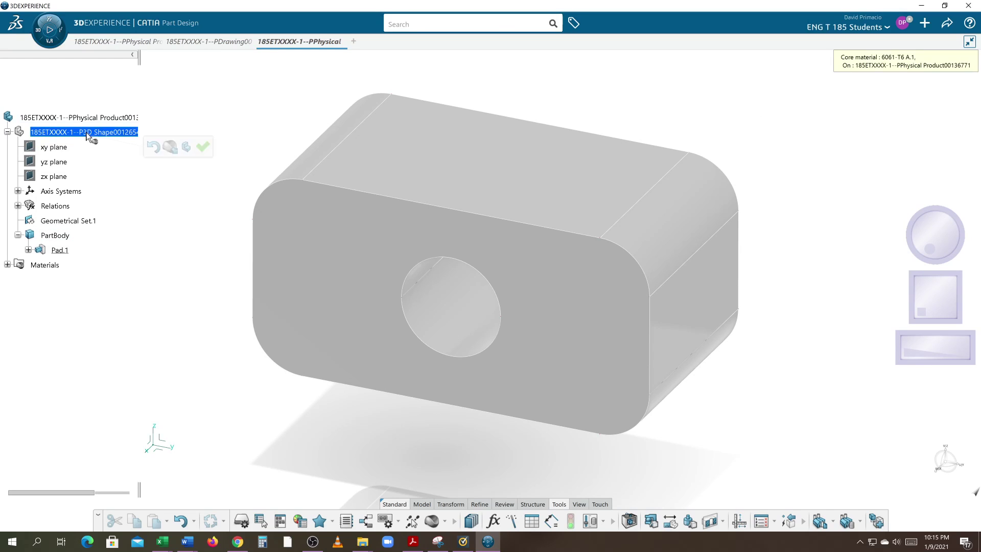
pyautogui.click(202, 151)
# Step: Expand the Materials node in the tree and examine what the 6061-T6 material is applied to
pyautogui.click(7, 264)
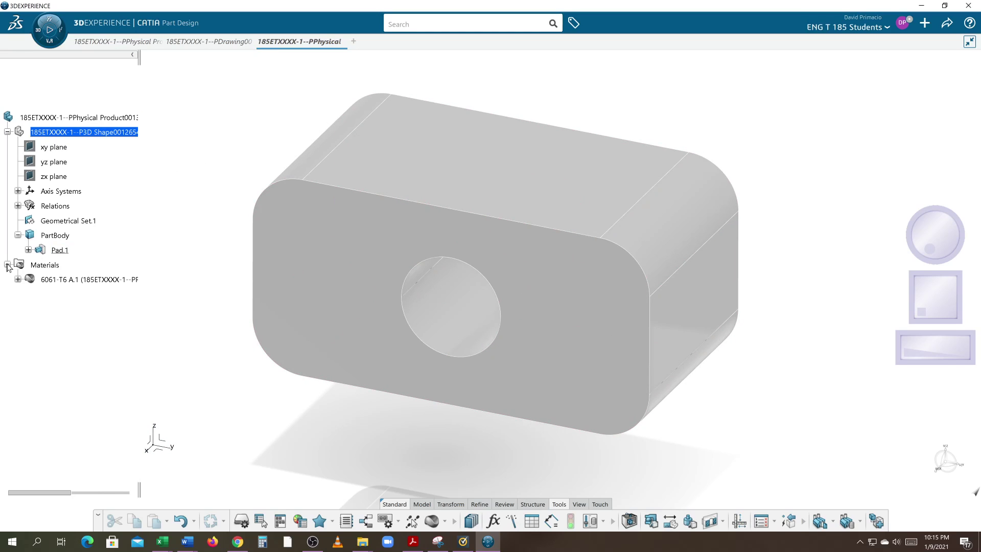
pyautogui.click(57, 281)
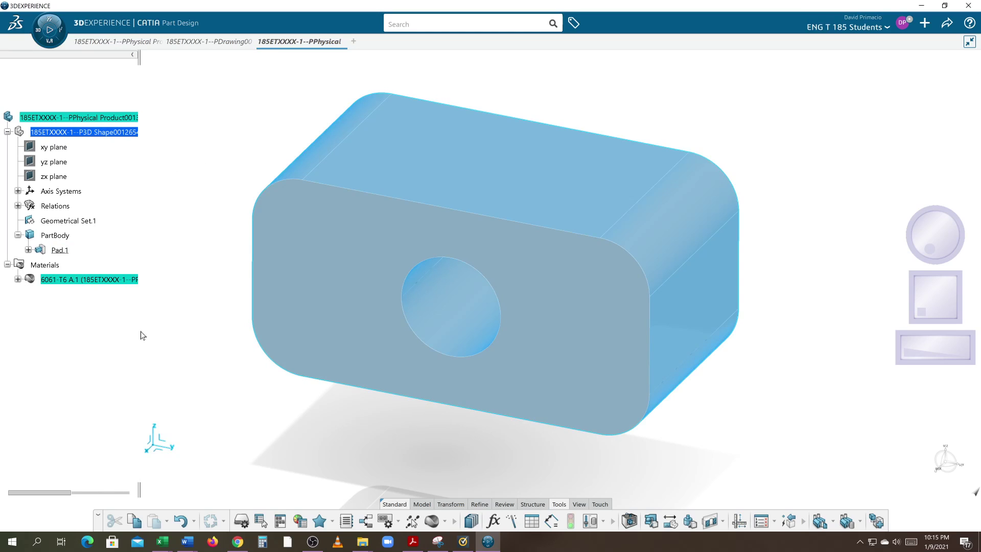
pyautogui.click(177, 333)
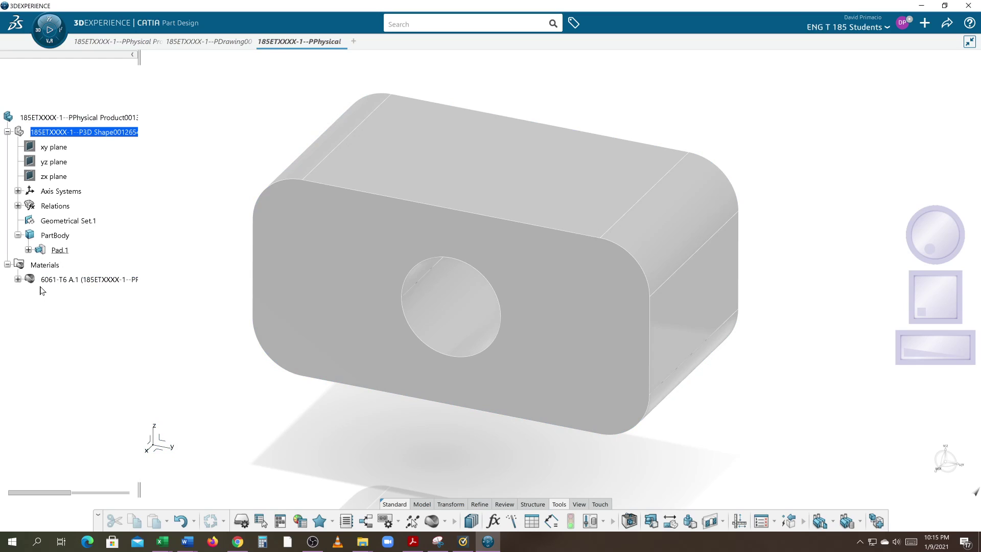
pyautogui.moveTo(209, 301)
pyautogui.mouseDown(button='middle')
pyautogui.moveTo(227, 293)
pyautogui.moveTo(212, 283)
pyautogui.mouseUp(button='middle')
pyautogui.scroll(1, 228, 294)
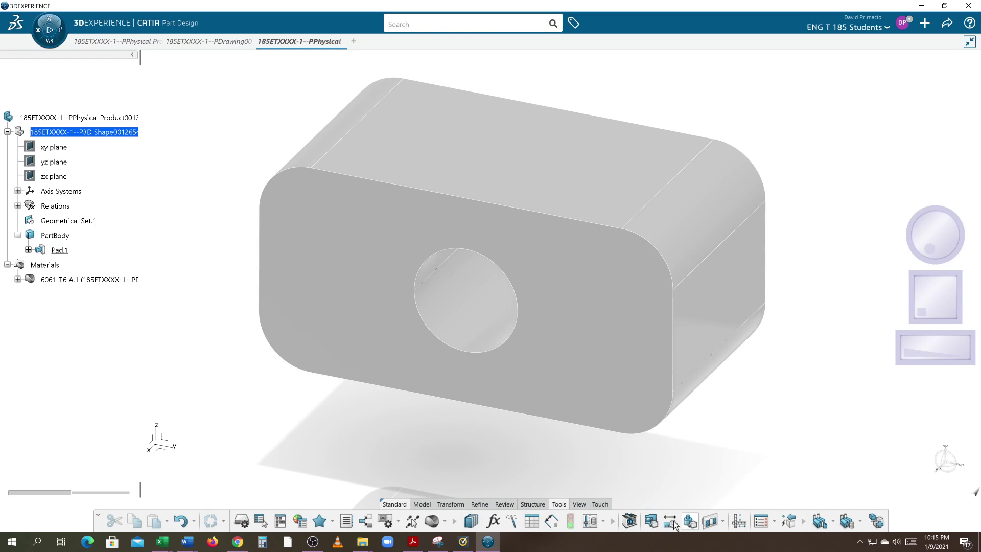
# Step: Measure the inertia of the PartBody in Volume mode and move the measurement dialog clear of the plate
pyautogui.click(673, 520)
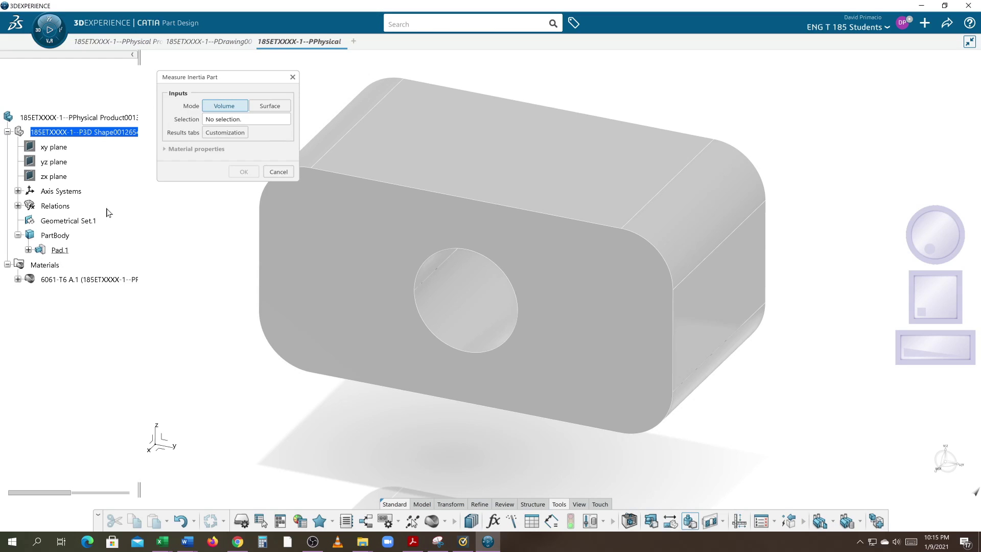
pyautogui.click(57, 237)
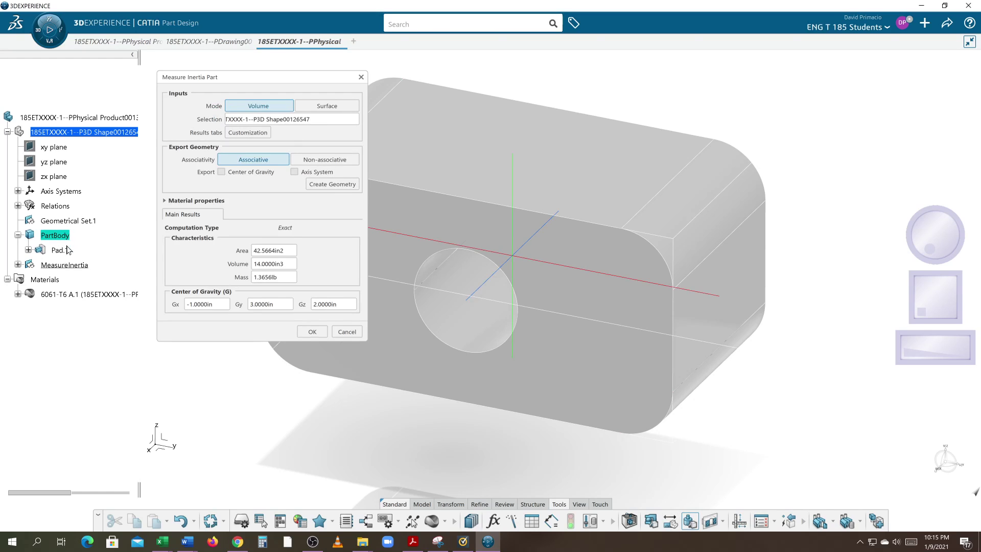
pyautogui.click(18, 264)
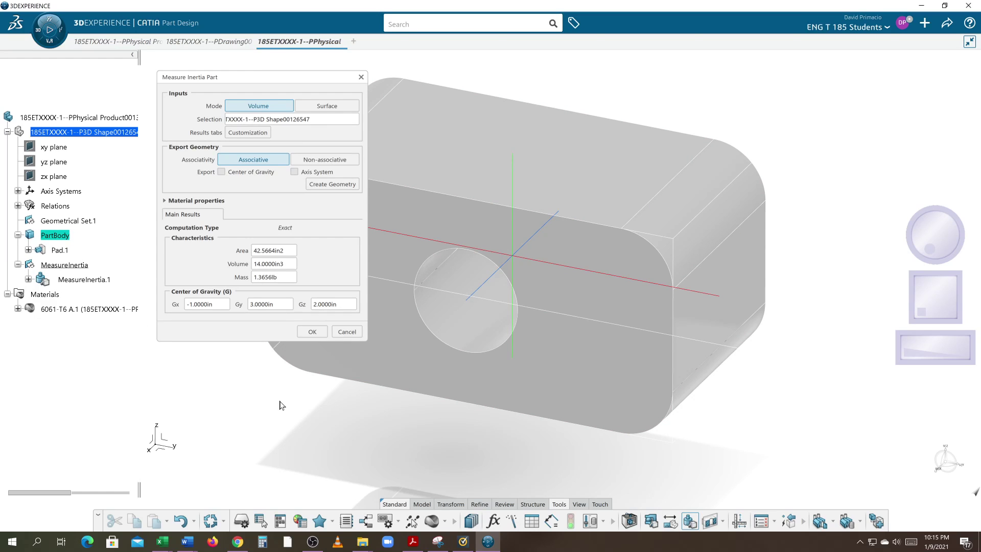
pyautogui.moveTo(340, 447); pyautogui.dragTo(309, 456, button='middle')
pyautogui.moveTo(274, 78); pyautogui.dragTo(859, 70)
pyautogui.moveTo(766, 413); pyautogui.dragTo(724, 448, button='middle')
pyautogui.moveTo(851, 71); pyautogui.dragTo(827, 68)
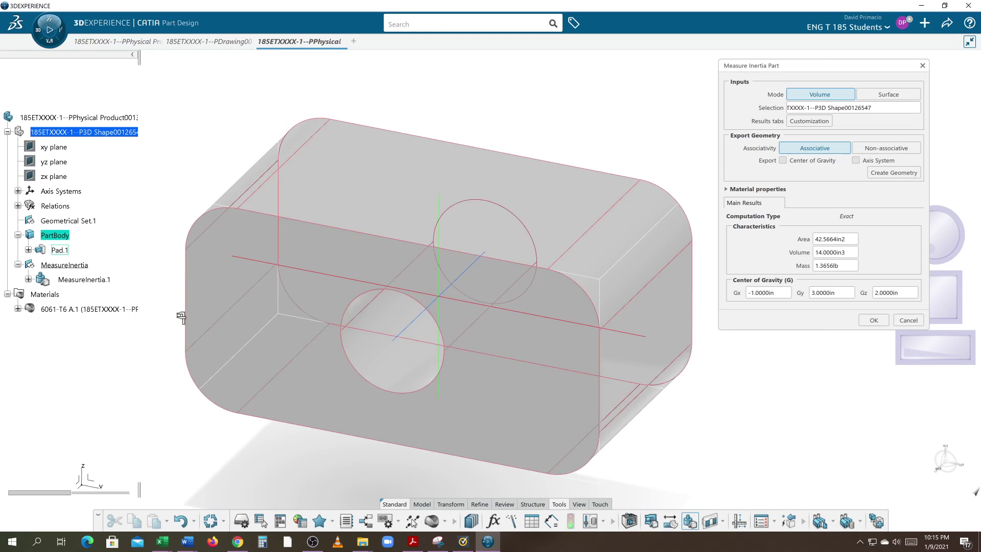
# Step: Review the inertia measurement's values in the tree, keep the measure and collapse the MeasureInertia node
pyautogui.click(28, 279)
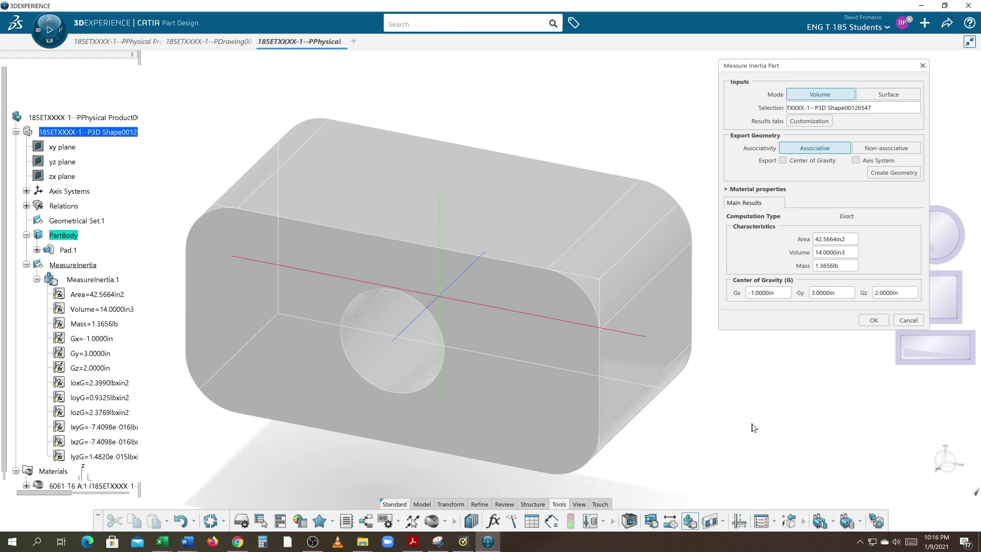
pyautogui.click(872, 321)
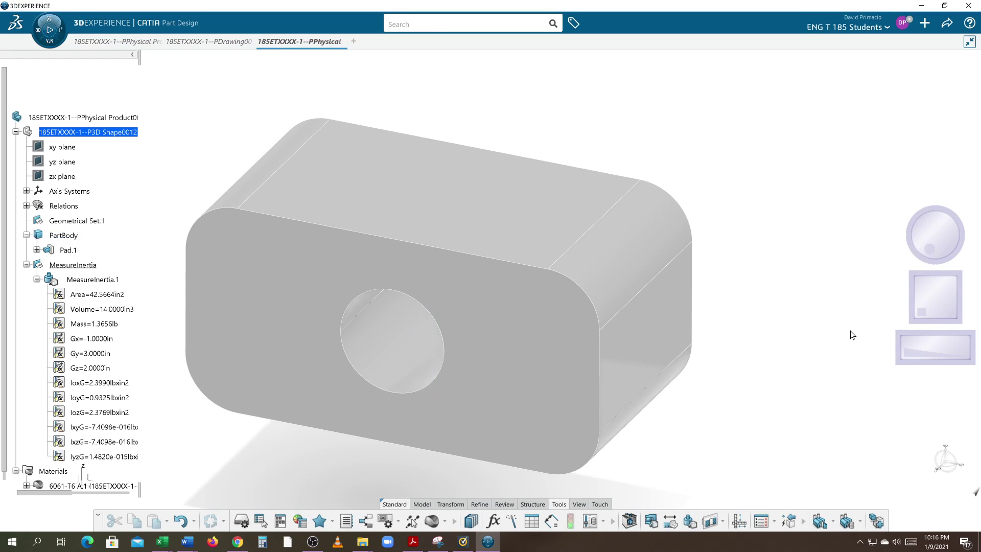
pyautogui.moveTo(727, 383); pyautogui.dragTo(806, 350, button='middle')
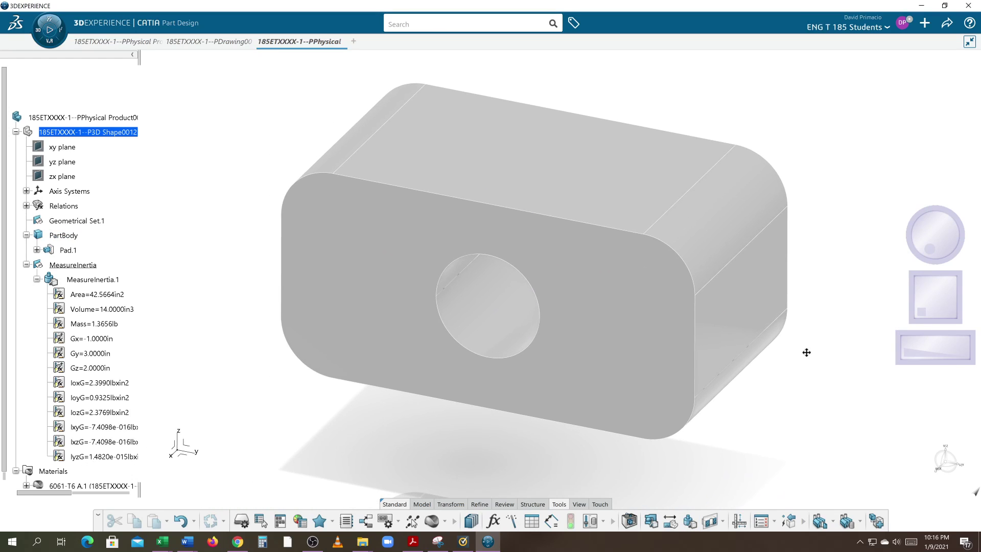
pyautogui.click(26, 265)
pyautogui.moveTo(264, 424); pyautogui.dragTo(265, 429, button='middle')
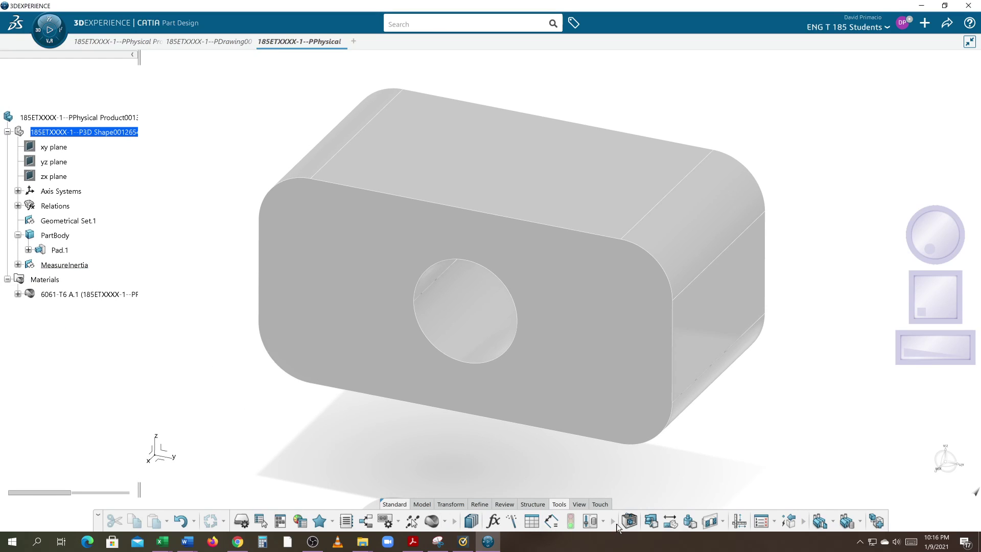
# Step: Measure between the bottom and top edges of the plate's front face
pyautogui.click(678, 523)
pyautogui.click(437, 406)
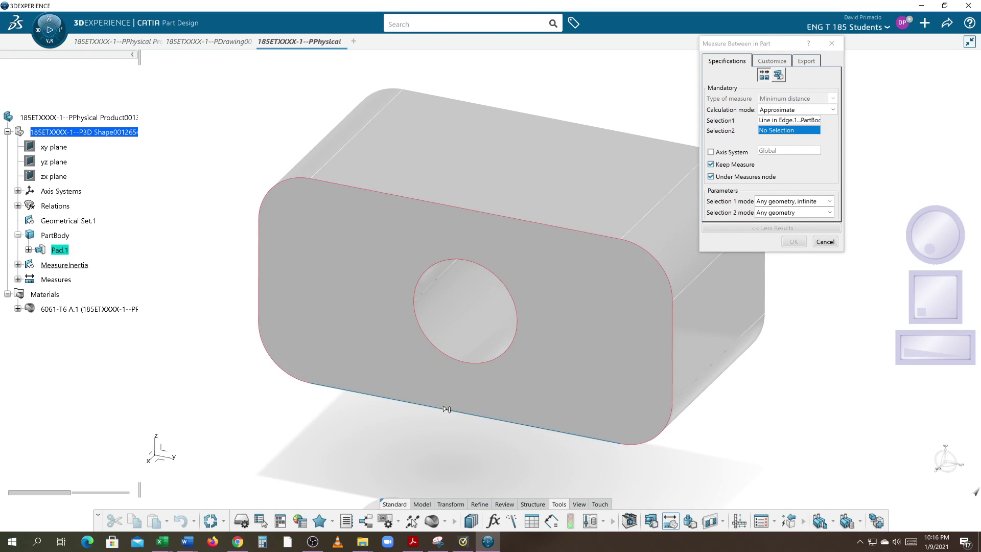
pyautogui.click(467, 211)
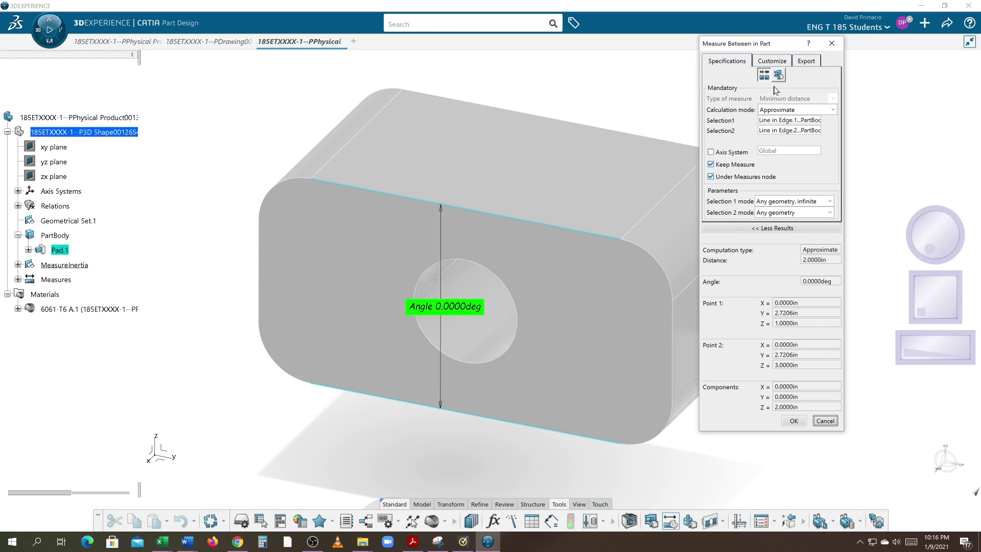
# Step: Show the distance instead of the angle in the 3D measure and place the vertical annotation beside the plate
pyautogui.click(768, 61)
pyautogui.click(774, 109)
pyautogui.click(774, 96)
pyautogui.moveTo(701, 229); pyautogui.dragTo(378, 307)
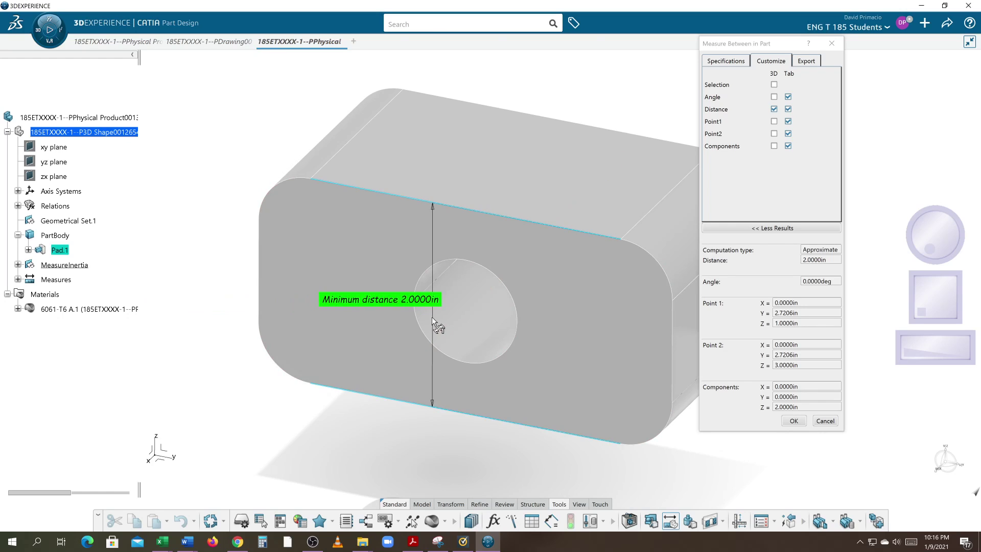
pyautogui.moveTo(431, 319); pyautogui.dragTo(172, 308)
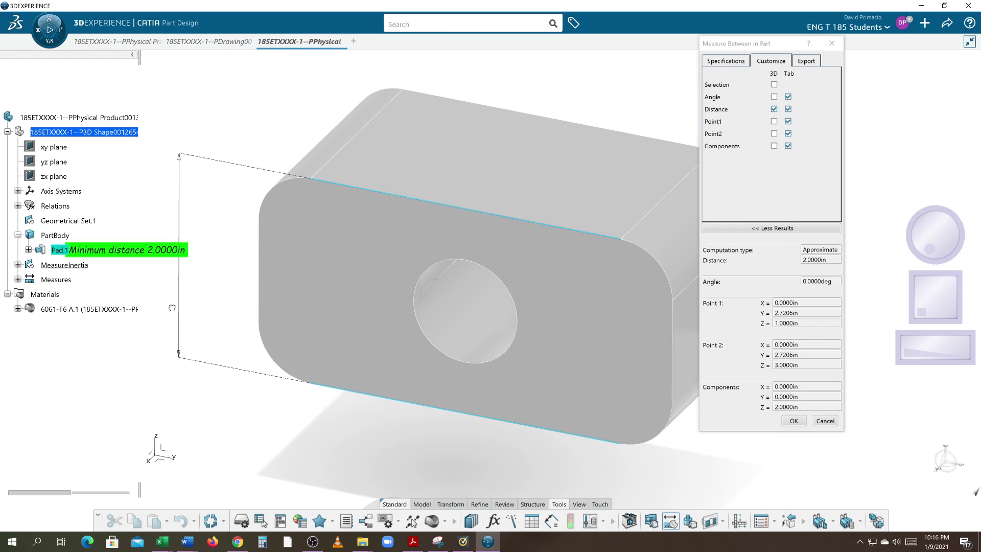
pyautogui.moveTo(268, 424)
pyautogui.mouseDown(button='middle')
pyautogui.moveTo(313, 425)
pyautogui.moveTo(262, 409)
pyautogui.mouseUp(button='middle')
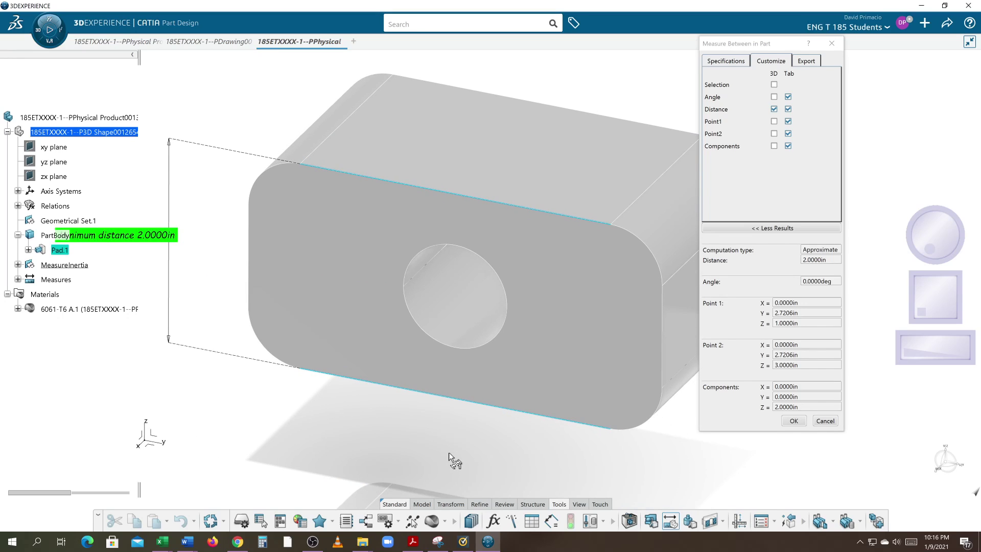
# Step: Measure between the two vertical side edges of the front face and place the distance annotation below the plate
pyautogui.moveTo(480, 453); pyautogui.dragTo(434, 450, button='middle')
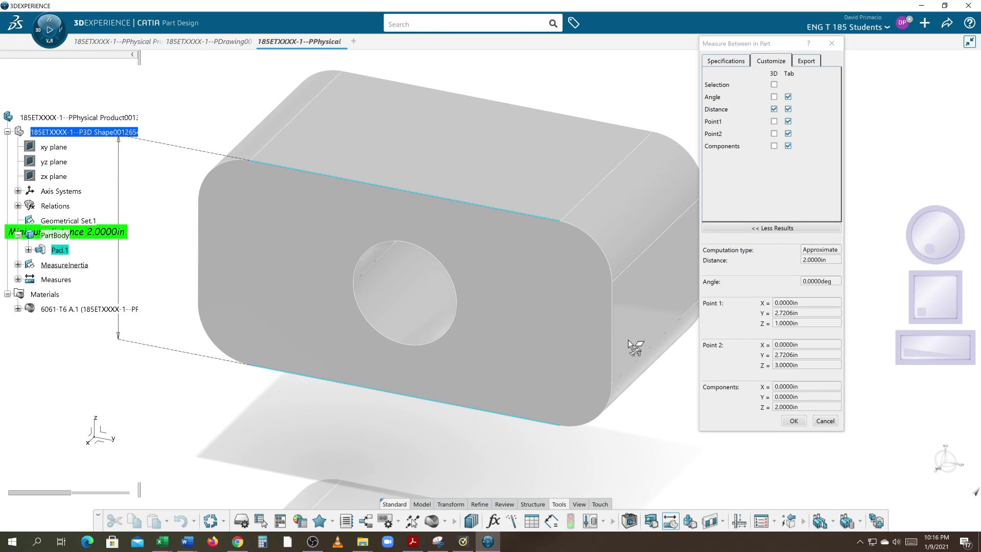
pyautogui.click(205, 273)
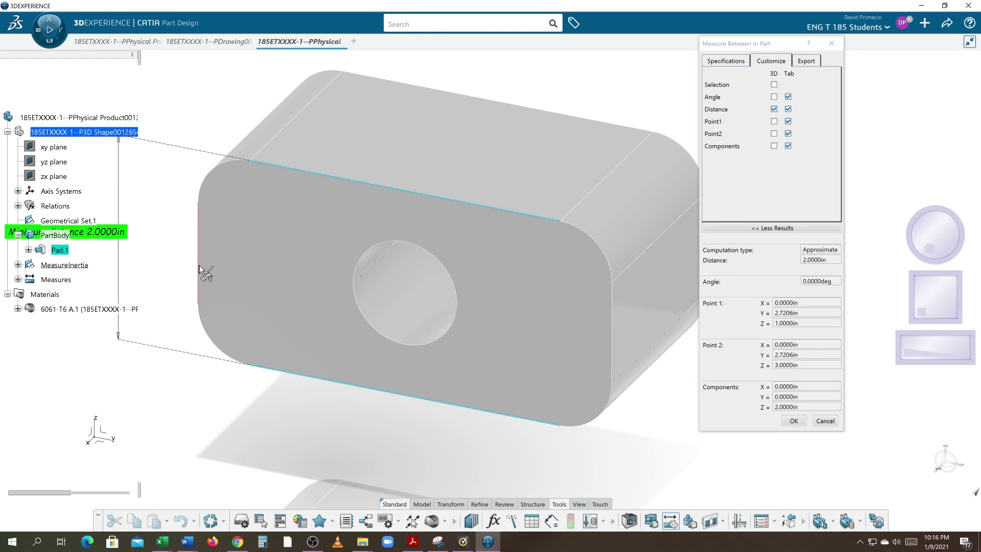
pyautogui.click(612, 343)
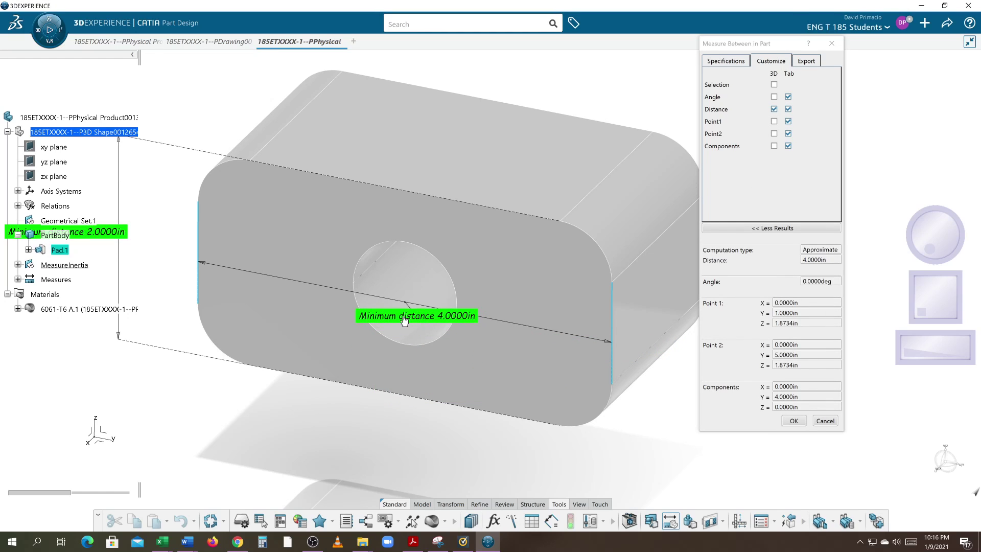
pyautogui.moveTo(527, 324); pyautogui.dragTo(492, 476)
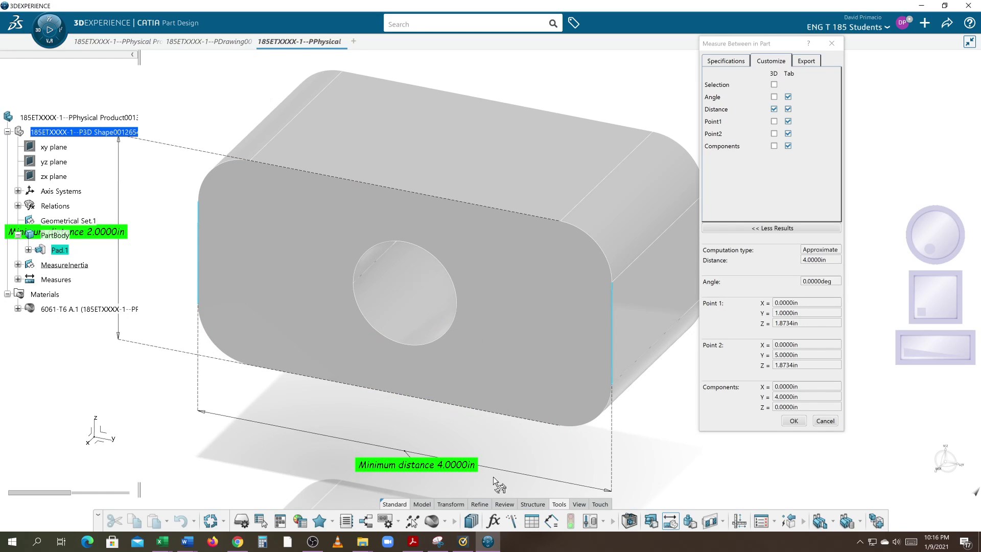
pyautogui.scroll(-3, 475, 356)
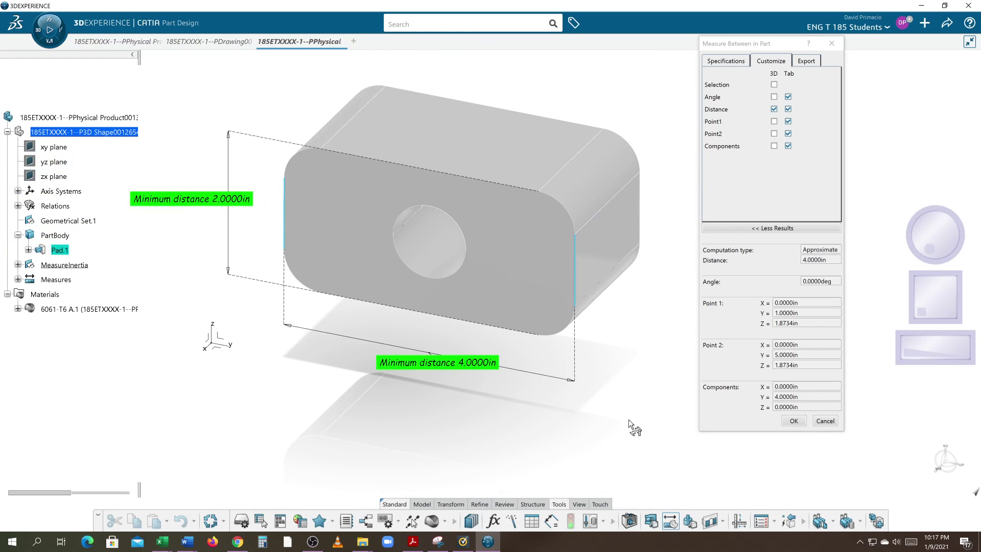
# Step: Accept and keep the distance measure between the two vertical side edges of the plate's front face
pyautogui.moveTo(612, 443); pyautogui.dragTo(583, 484, button='middle')
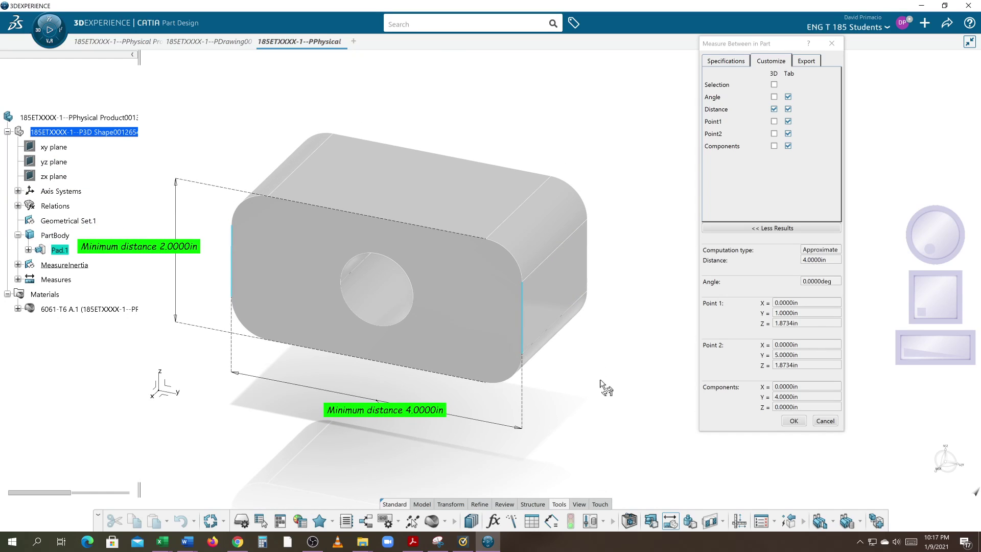
pyautogui.moveTo(643, 401); pyautogui.dragTo(699, 411, button='middle')
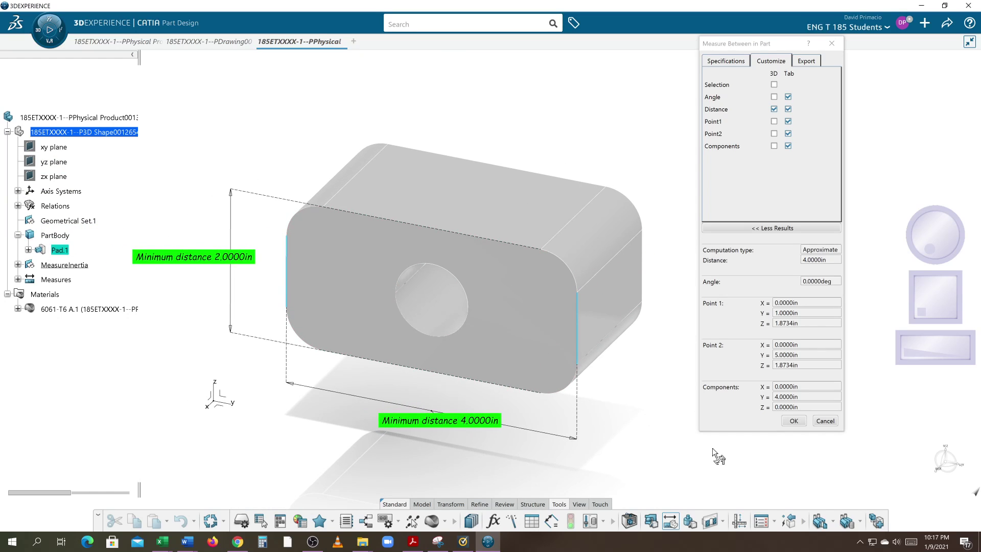
pyautogui.click(793, 421)
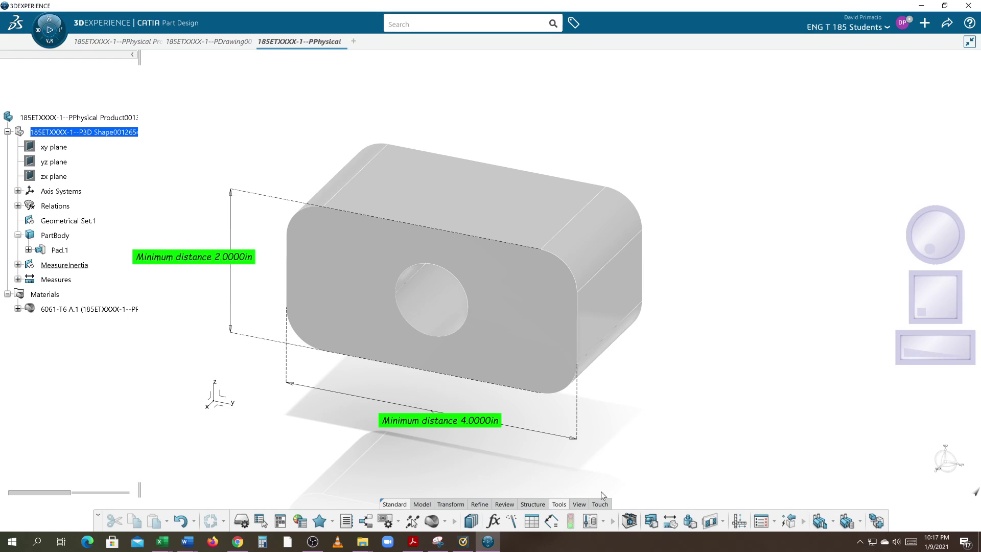
# Step: Measure between the plate's front and back faces, place the thickness annotation below the plate's side and keep the measure
pyautogui.click(670, 522)
pyautogui.click(542, 346)
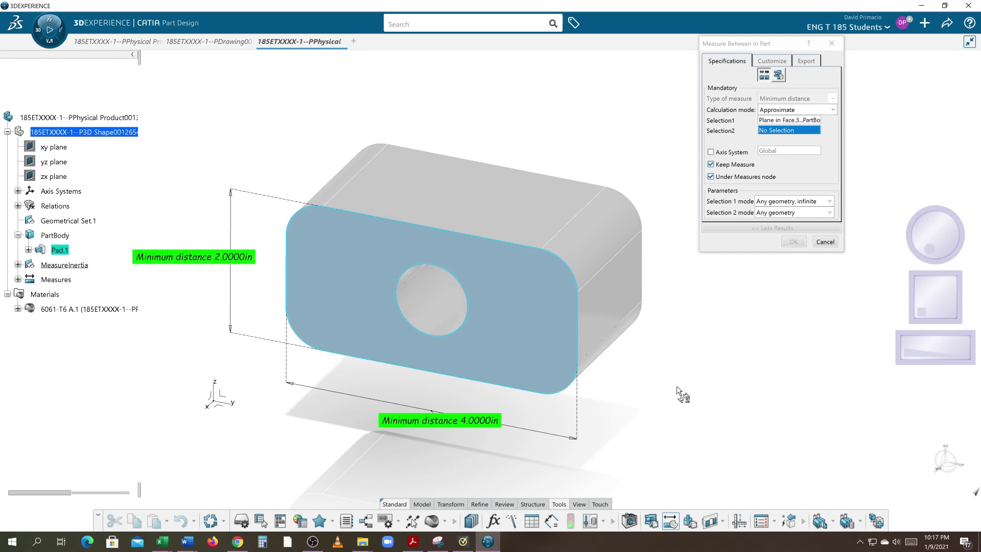
pyautogui.moveTo(657, 351); pyautogui.dragTo(353, 429, button='middle')
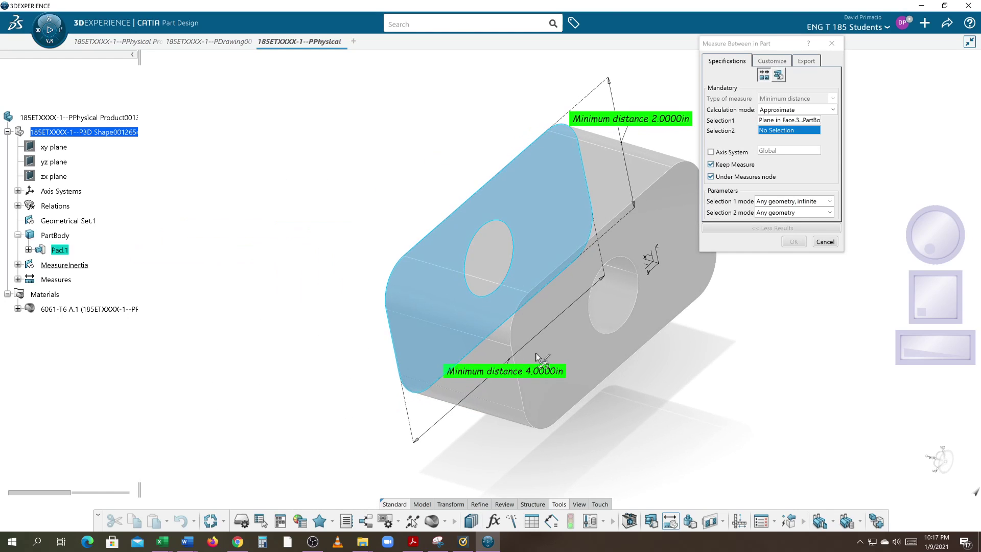
pyautogui.click(551, 368)
pyautogui.moveTo(347, 448); pyautogui.dragTo(230, 413)
pyautogui.moveTo(229, 415); pyautogui.dragTo(532, 419, button='middle')
pyautogui.moveTo(434, 437); pyautogui.dragTo(428, 407, button='middle')
pyautogui.moveTo(569, 427); pyautogui.dragTo(581, 449, button='middle')
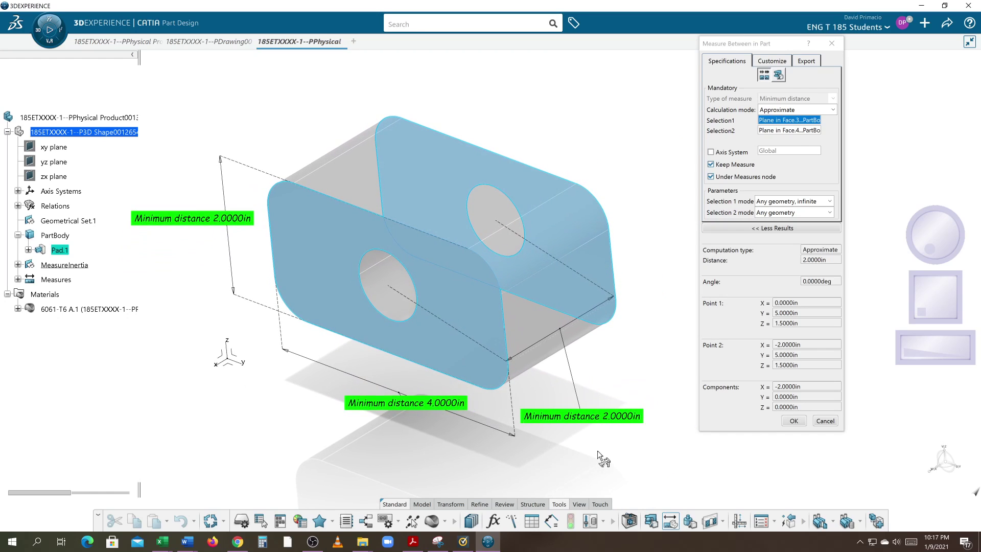
pyautogui.moveTo(611, 446); pyautogui.dragTo(597, 461, button='middle')
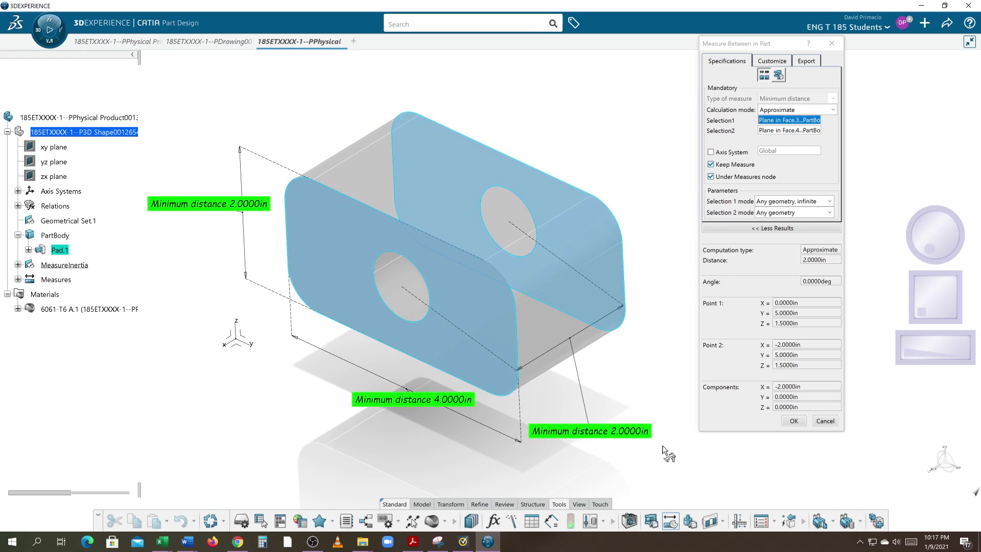
pyautogui.click(793, 421)
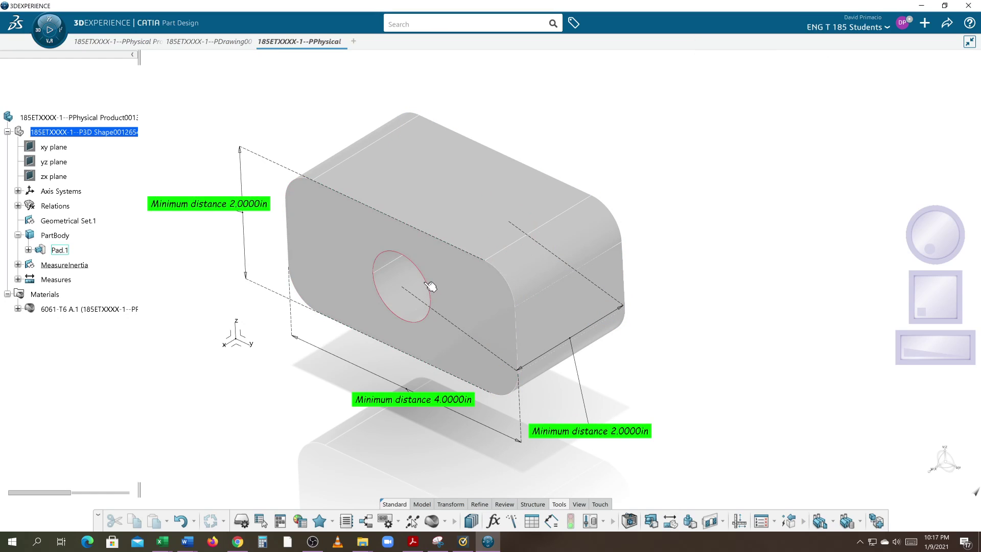
# Step: Measure the radius of the rounded upper corner edge on the plate's back face and keep the measure
pyautogui.moveTo(450, 283)
pyautogui.click(651, 521)
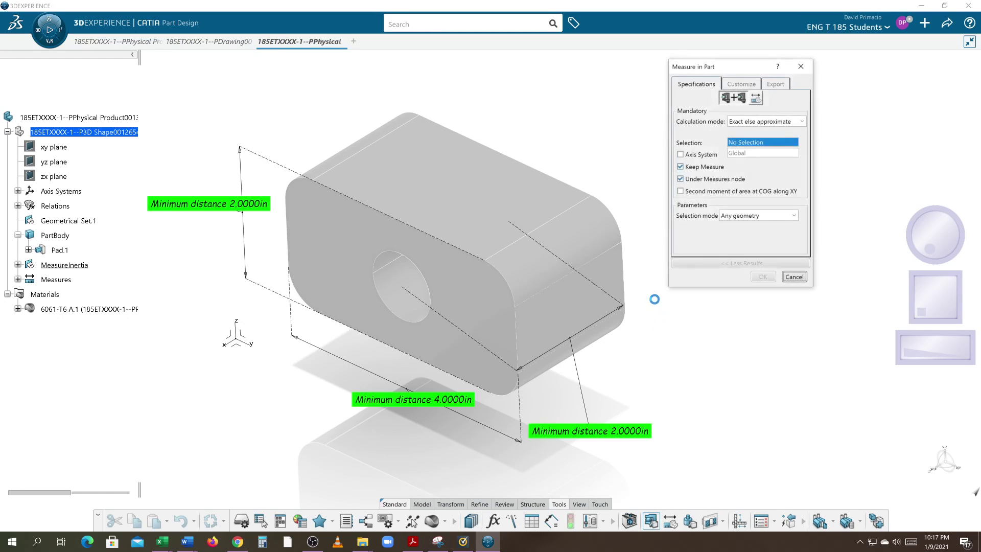
pyautogui.click(625, 235)
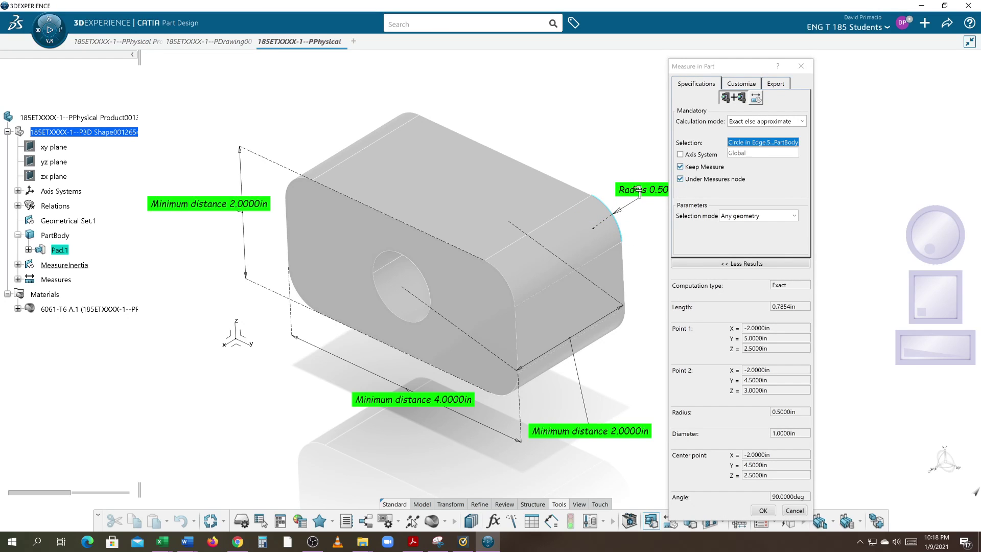
pyautogui.click(764, 507)
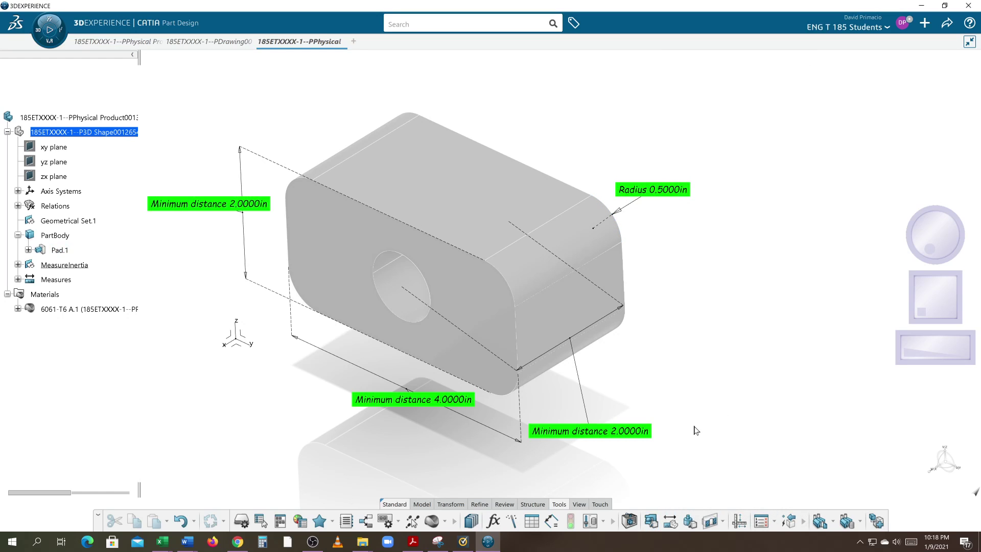
pyautogui.moveTo(679, 355); pyautogui.dragTo(703, 365, button='middle')
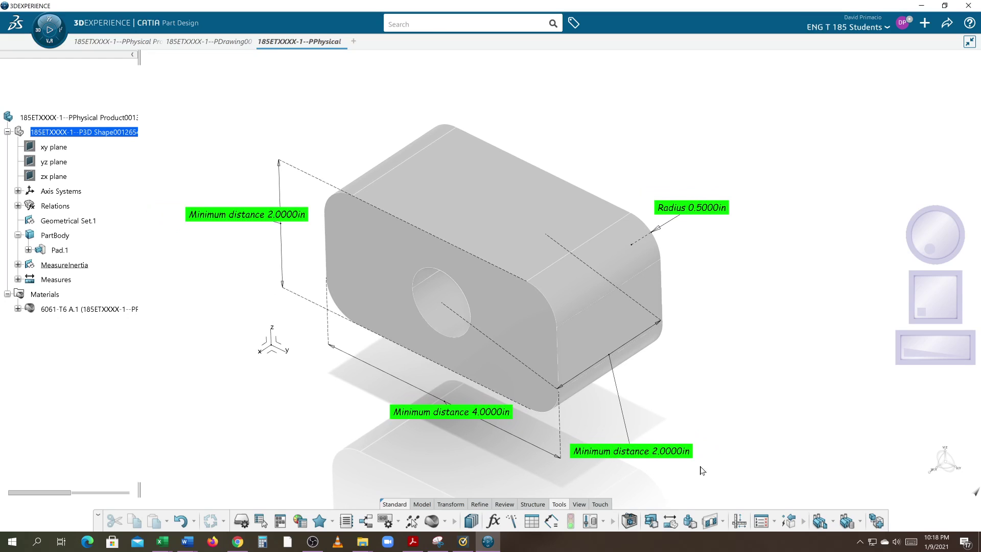
pyautogui.click(652, 521)
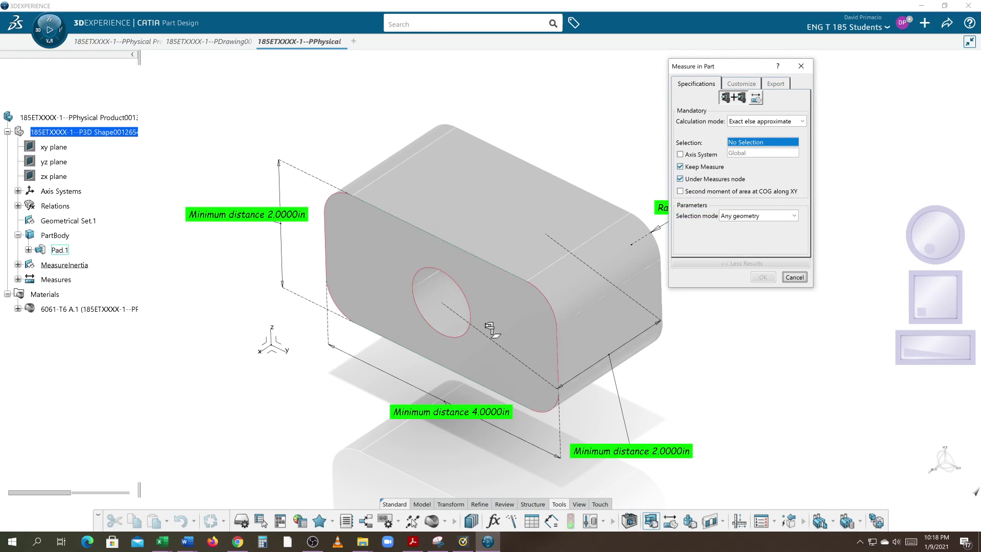
pyautogui.click(458, 282)
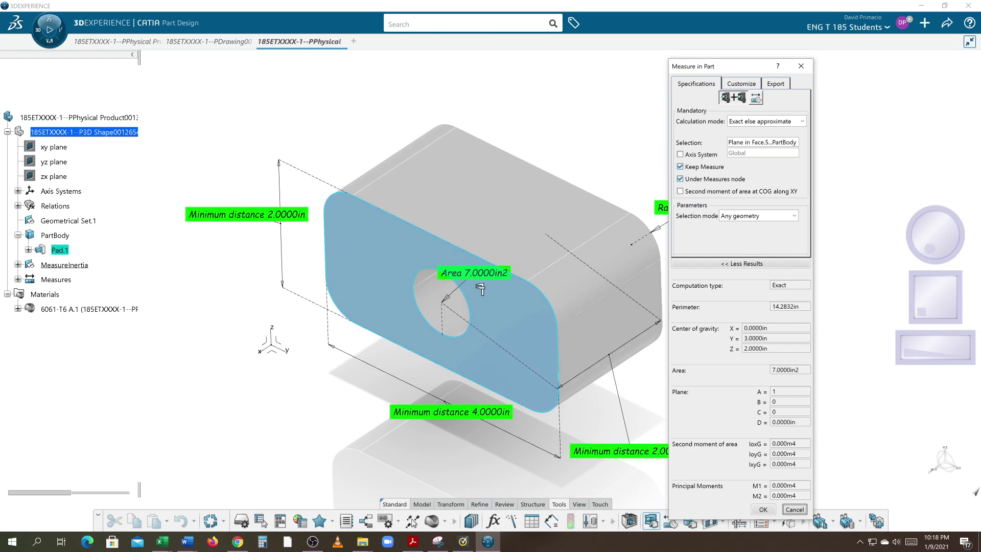
pyautogui.click(792, 509)
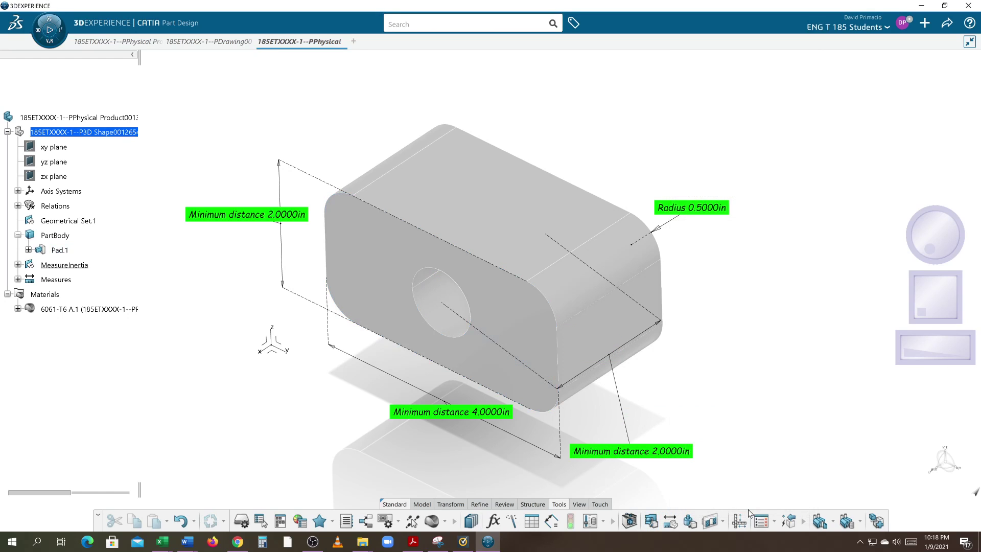
# Step: Measure the circular edge of the hole on the front face and place its annotation above the hole
pyautogui.click(655, 522)
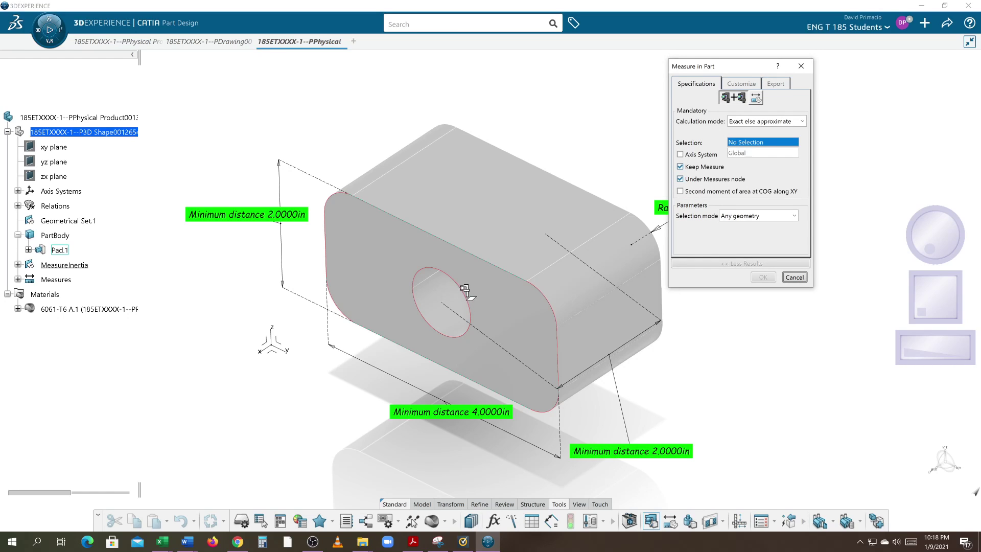
pyautogui.moveTo(465, 288)
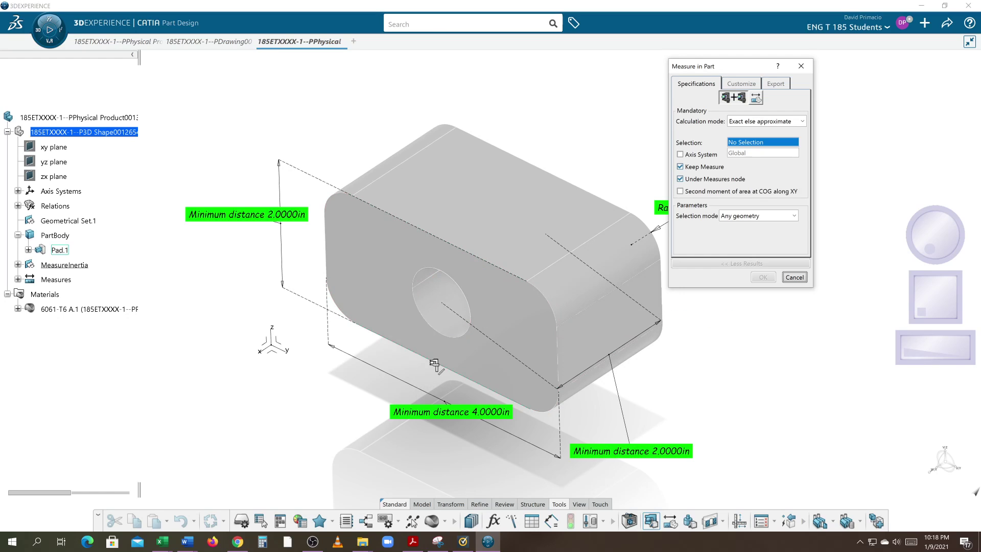
pyautogui.click(417, 283)
pyautogui.moveTo(439, 267); pyautogui.dragTo(477, 205)
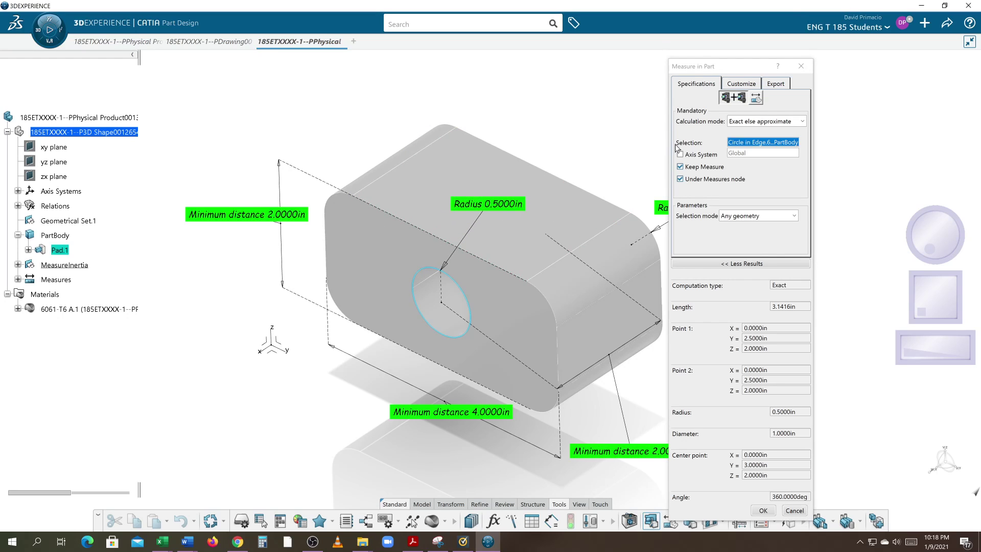
# Step: Show the diameter instead of the radius in the hole's 3D measure and keep the measure
pyautogui.click(740, 84)
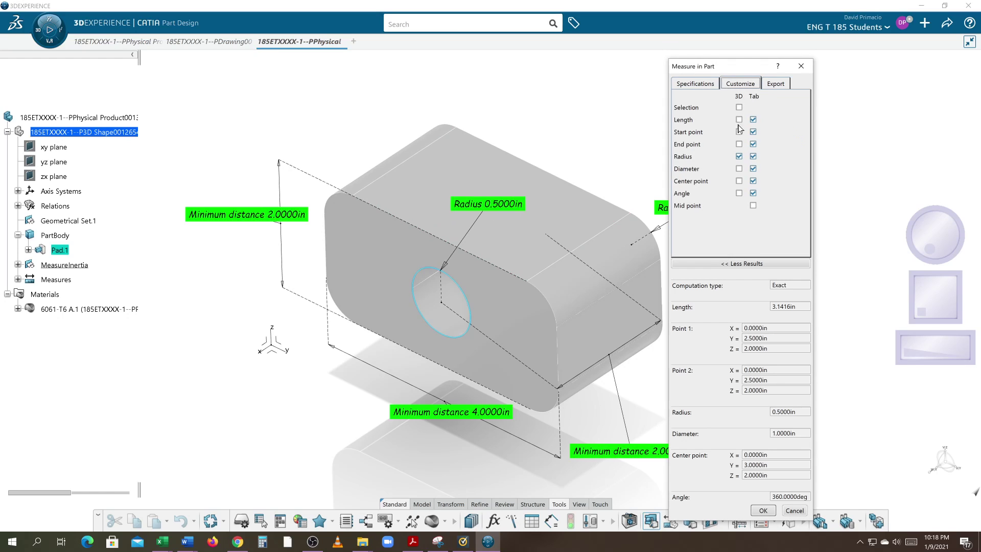
pyautogui.click(738, 169)
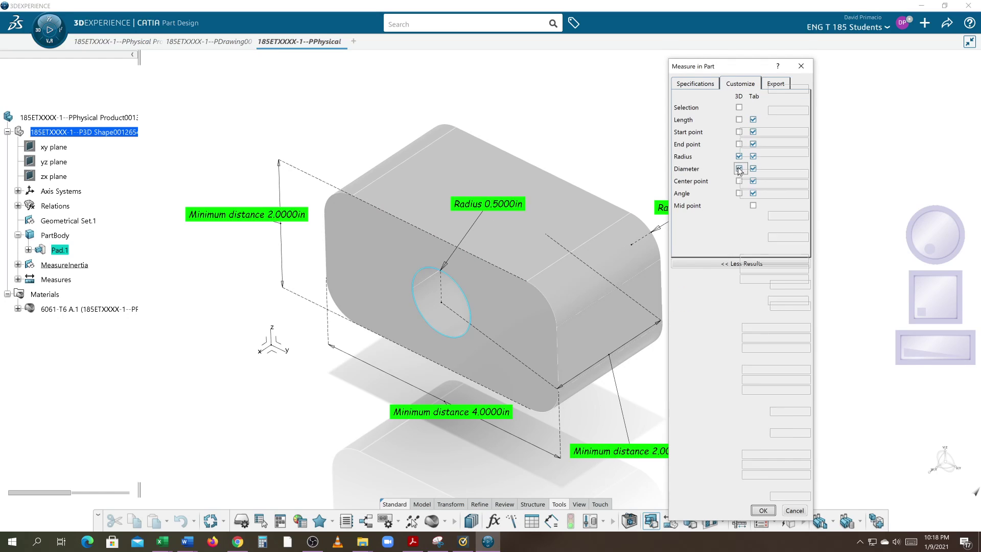
pyautogui.click(738, 157)
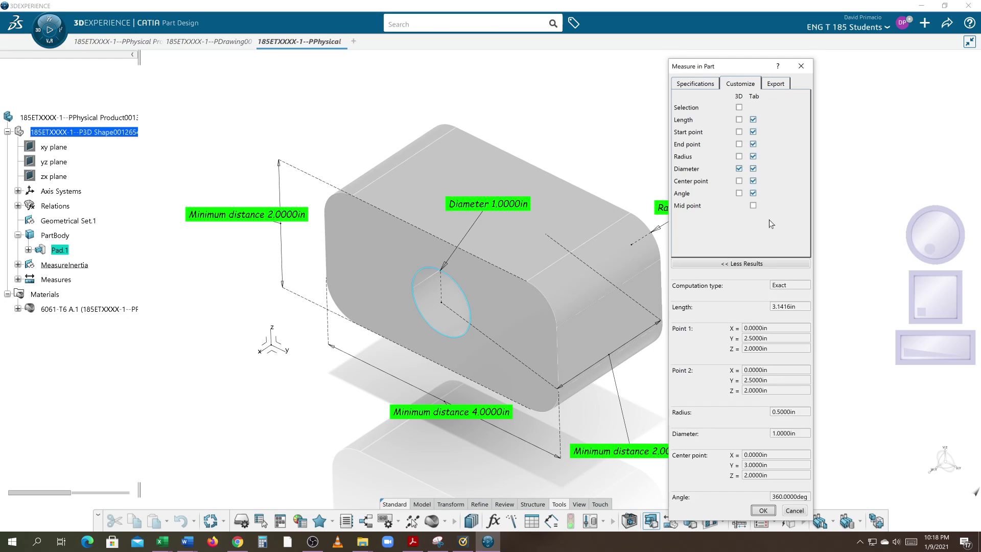
pyautogui.click(762, 511)
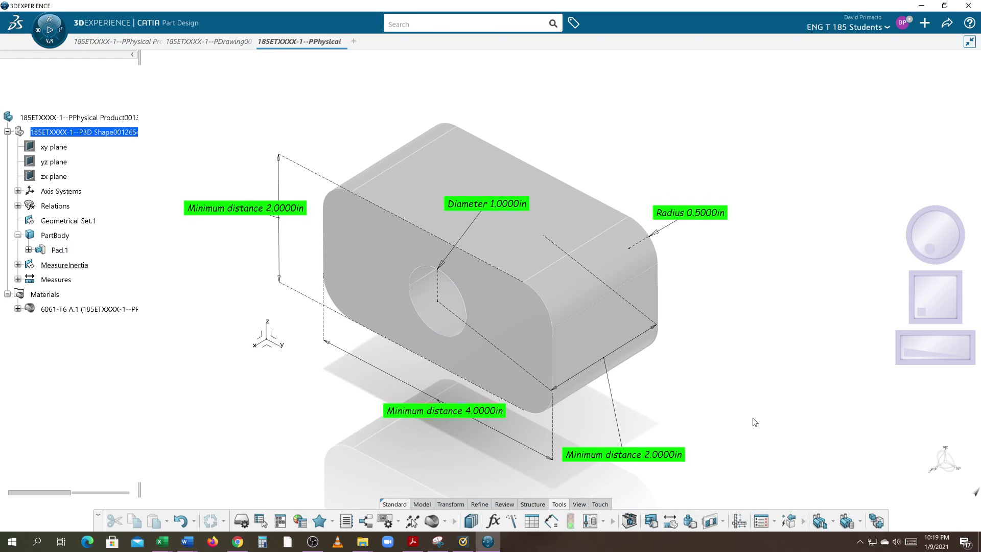
# Step: Expand the Measures node in the tree to review the kept measurements alongside the plate
pyautogui.click(18, 280)
pyautogui.moveTo(306, 408); pyautogui.dragTo(278, 398, button='middle')
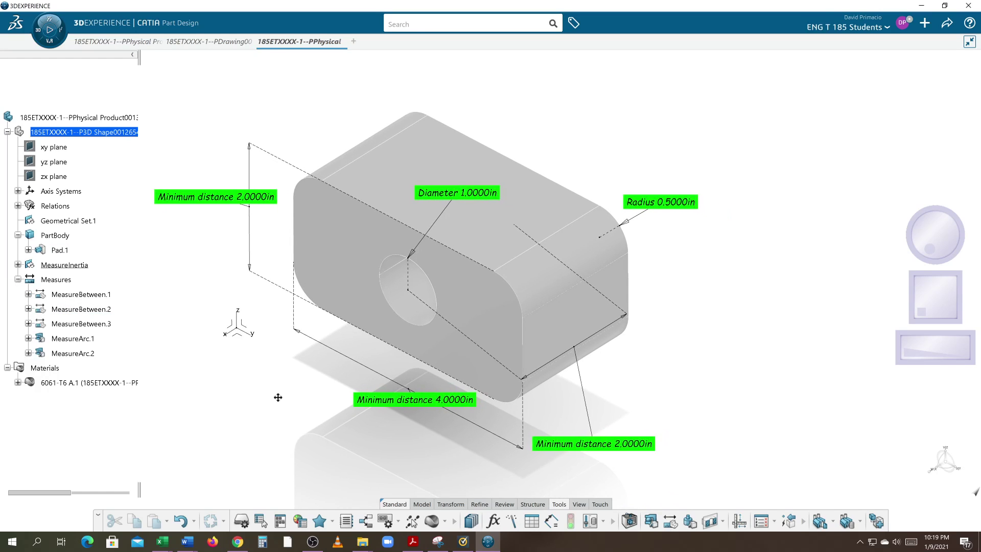
pyautogui.scroll(2, 278, 399)
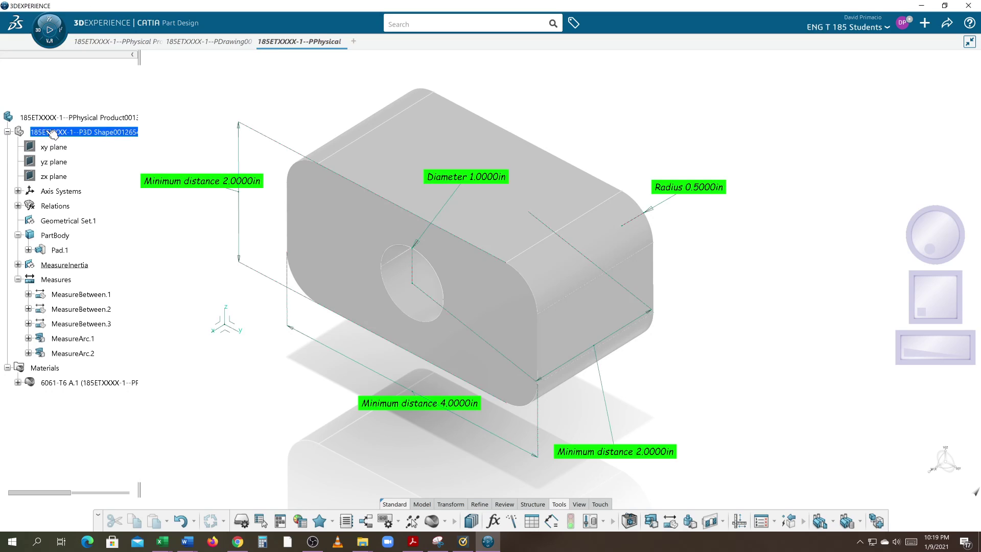
# Step: Switch to Chrome and save the Canvas assignment "How to create a drawing of a plate with a circle in the middle and corners"
pyautogui.click(238, 541)
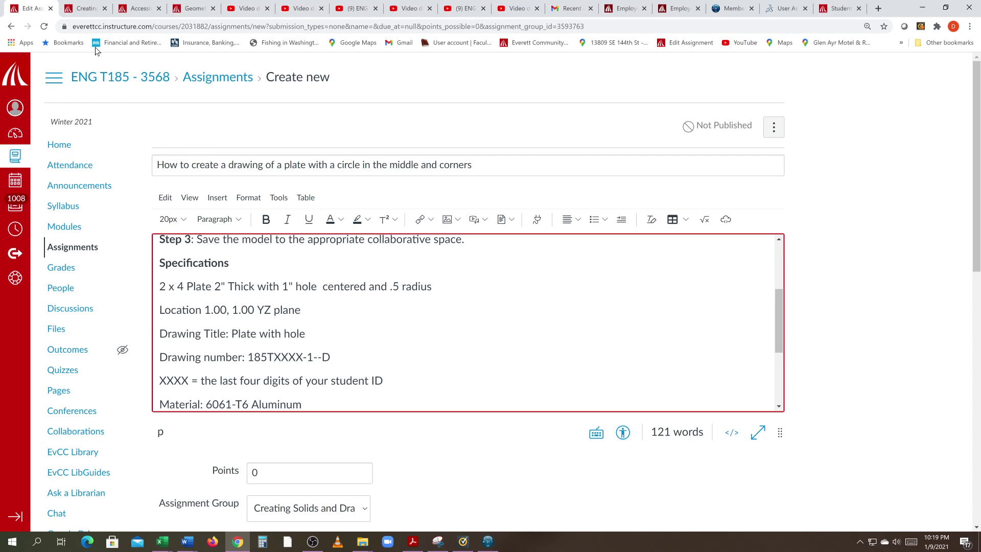
pyautogui.click(87, 11)
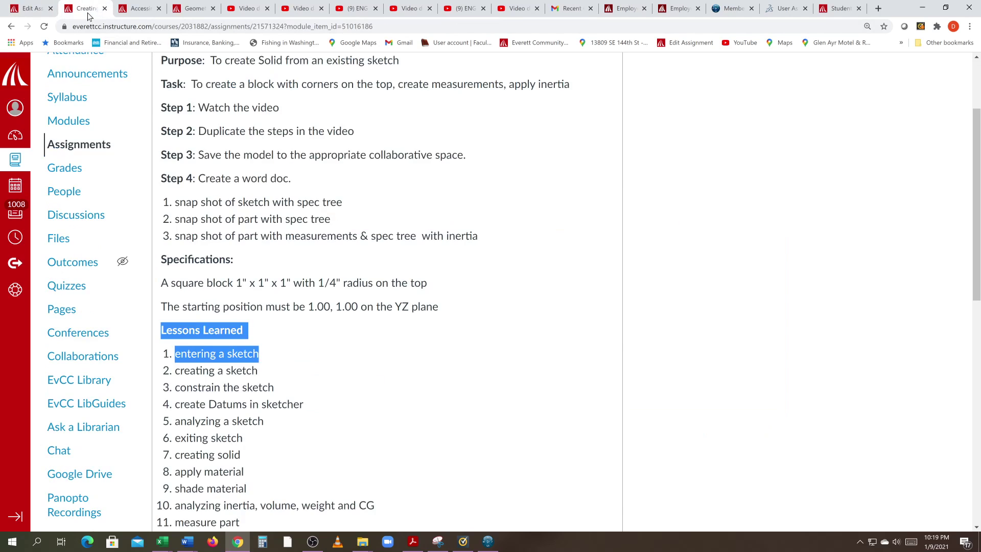
pyautogui.click(136, 8)
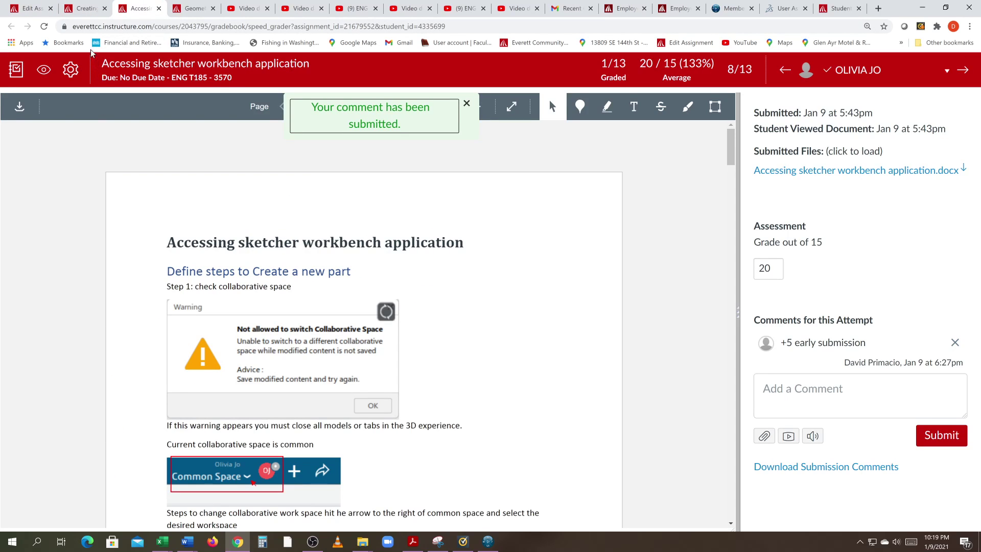
pyautogui.click(45, 11)
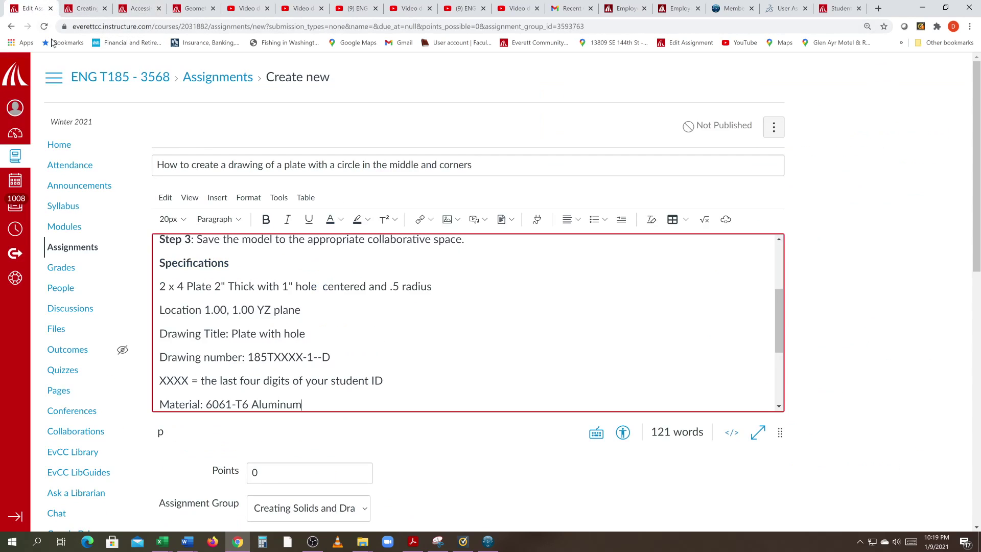
pyautogui.scroll(-15, 511, 357)
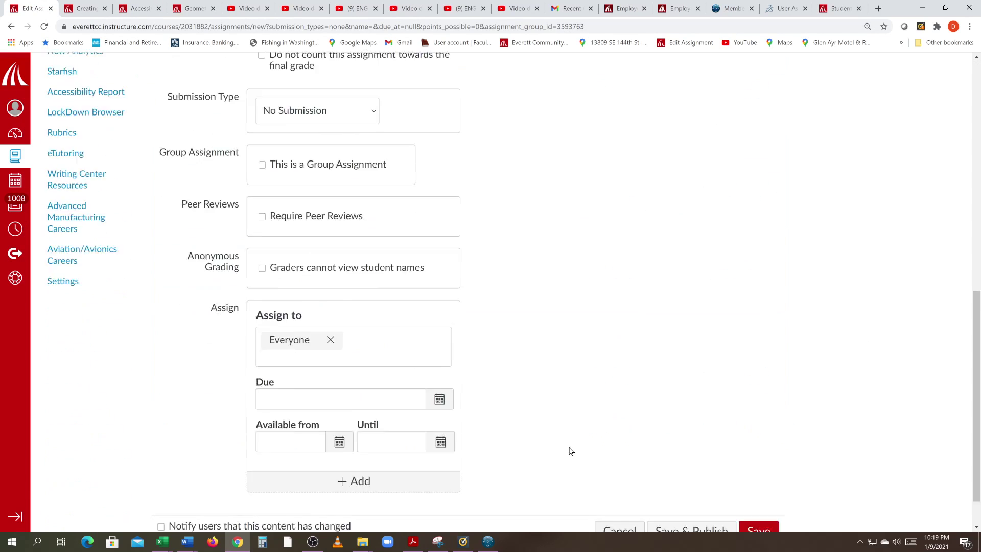
pyautogui.click(755, 483)
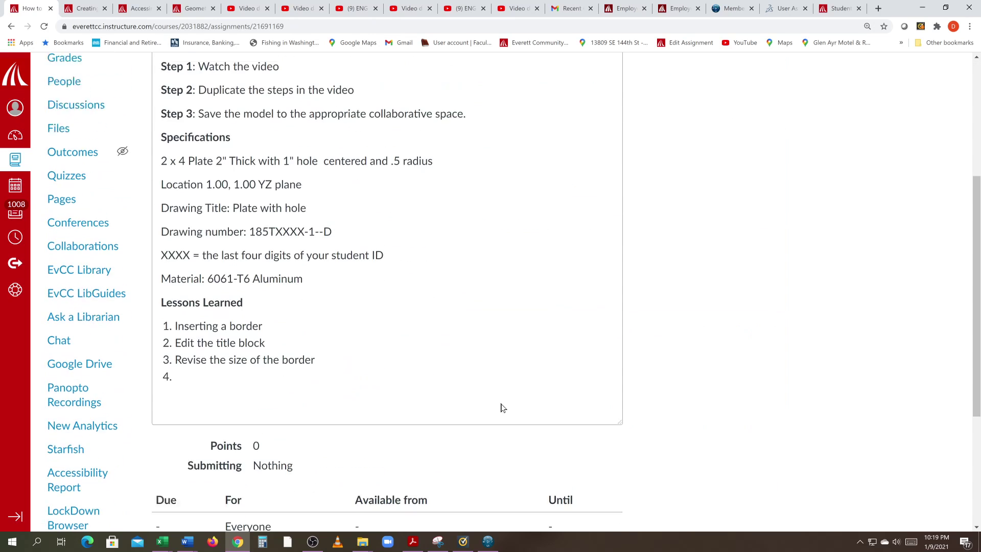
# Step: Open the course's assignments list and examine the topics in the "Creating Drawings - Quick references" group
pyautogui.click(95, 270)
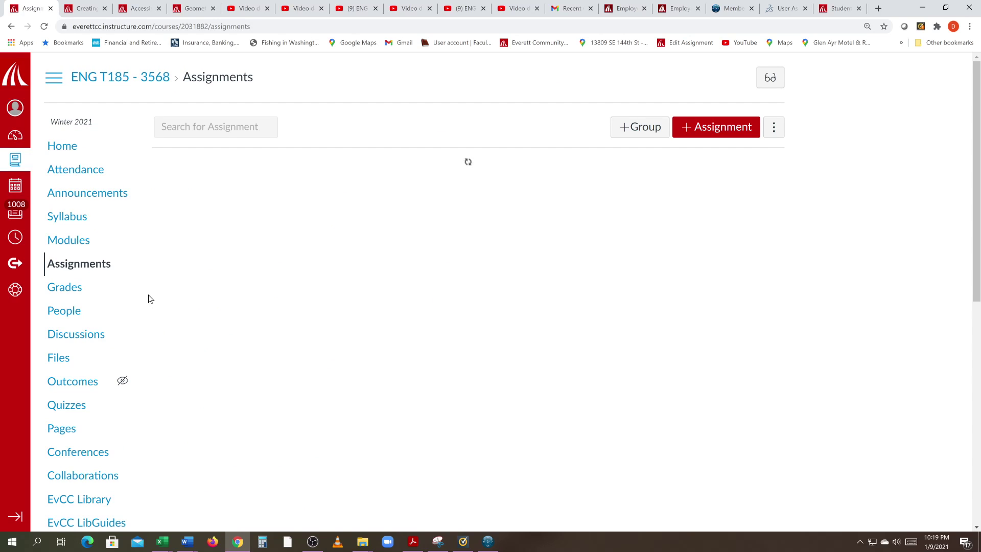
pyautogui.scroll(-5, 171, 319)
pyautogui.scroll(-13, 173, 319)
pyautogui.scroll(-7, 174, 321)
pyautogui.scroll(-5, 174, 320)
pyautogui.scroll(2, 175, 322)
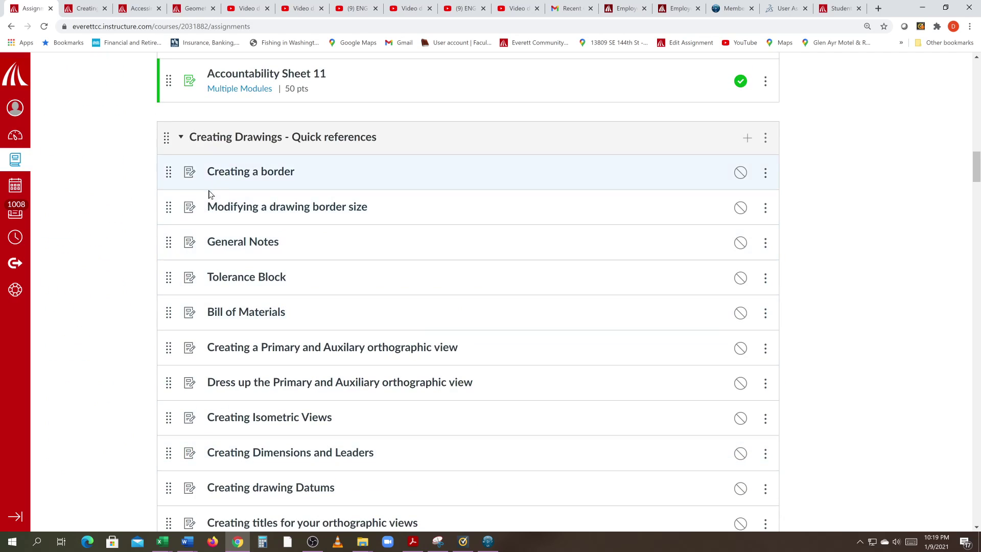
pyautogui.scroll(-2, 140, 375)
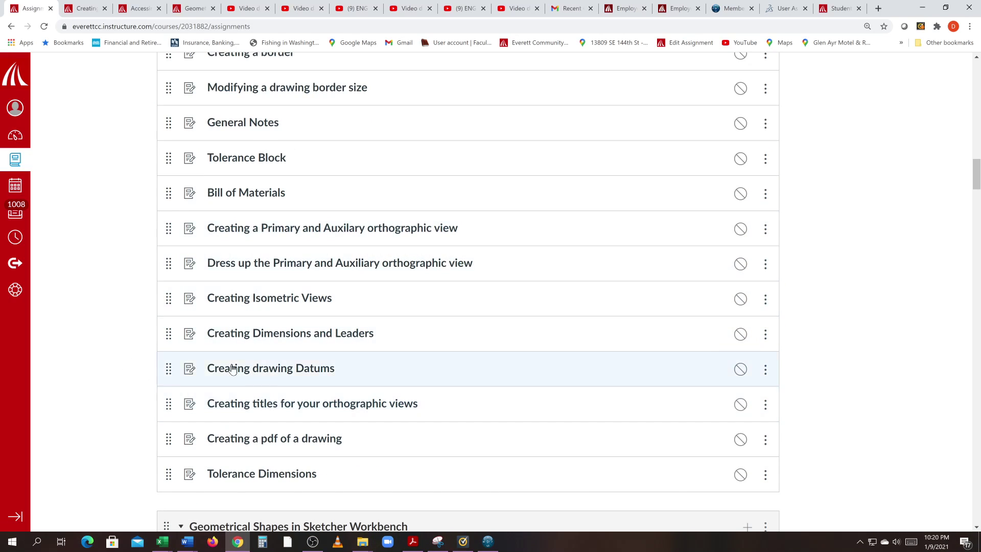
pyautogui.scroll(2, 118, 355)
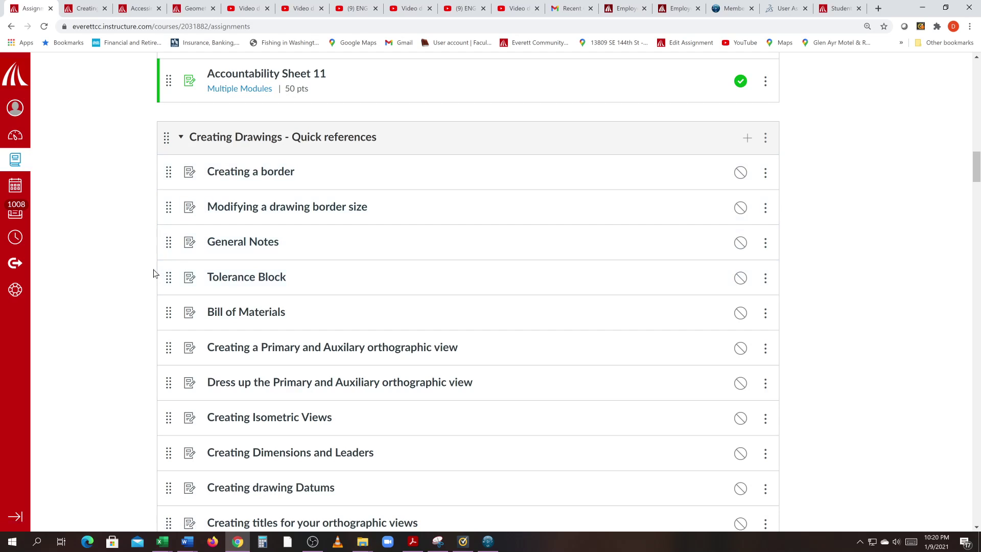
pyautogui.scroll(-2, 151, 273)
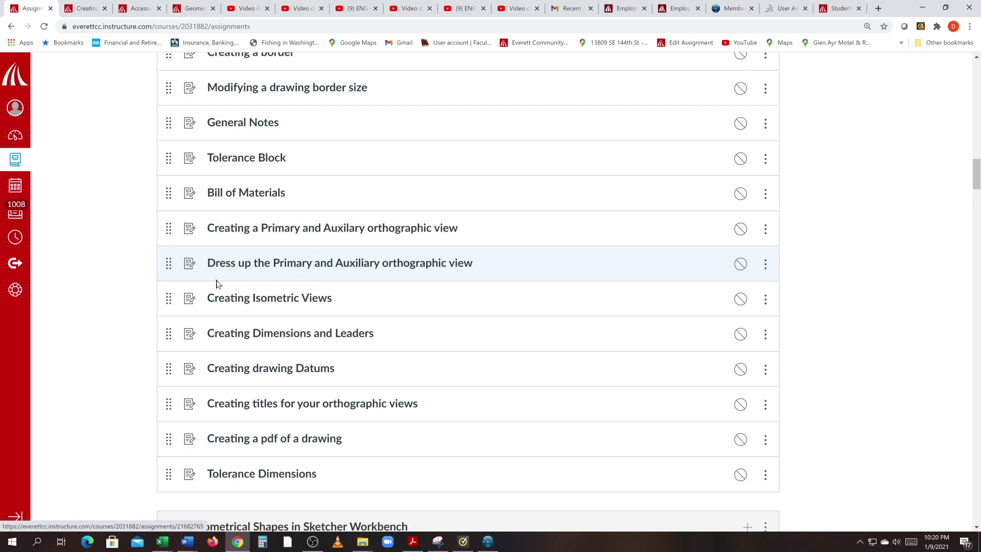
# Step: Review the full list of drawing quick references, from "Creating a border" through "Tolerance Dimensions"
pyautogui.scroll(-2, 160, 291)
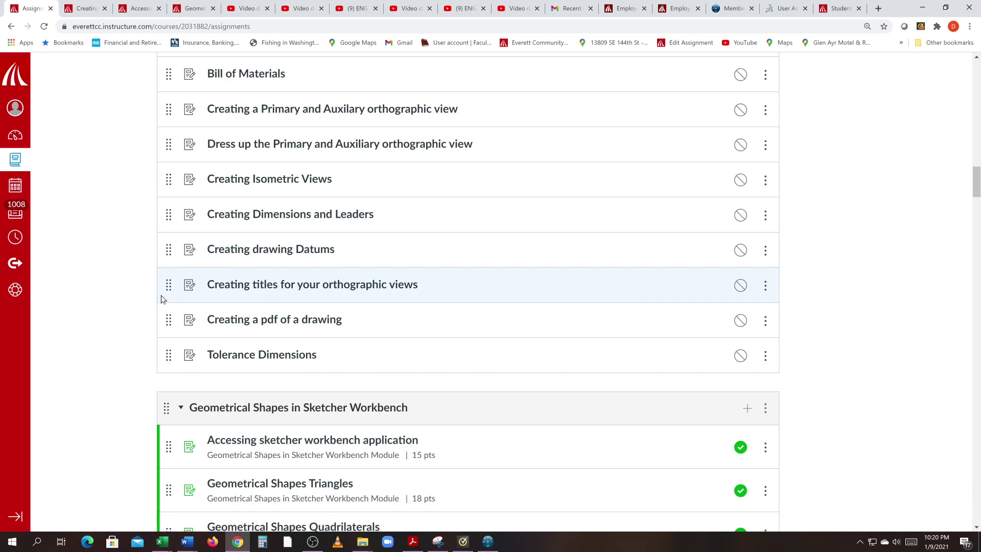
pyautogui.scroll(7, 154, 321)
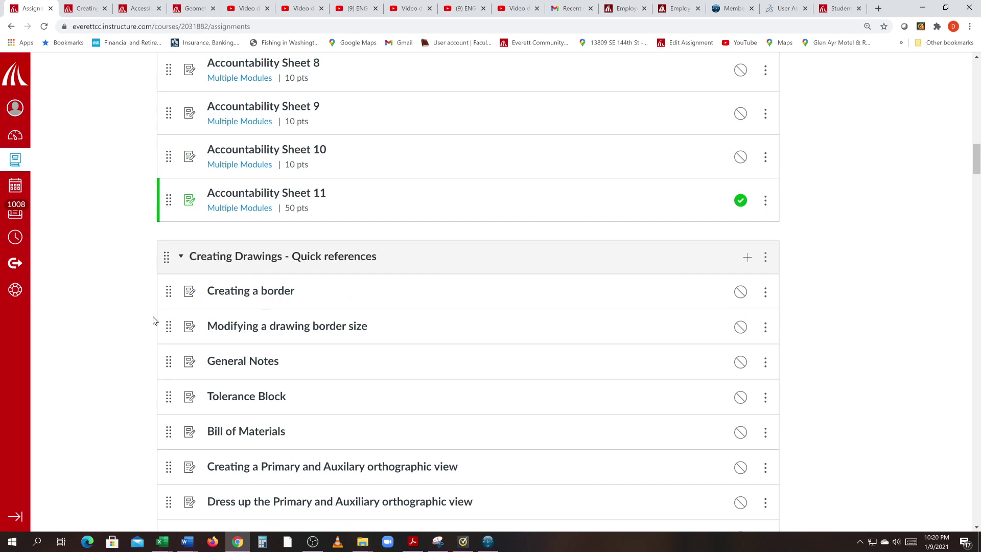
pyautogui.scroll(2, 156, 319)
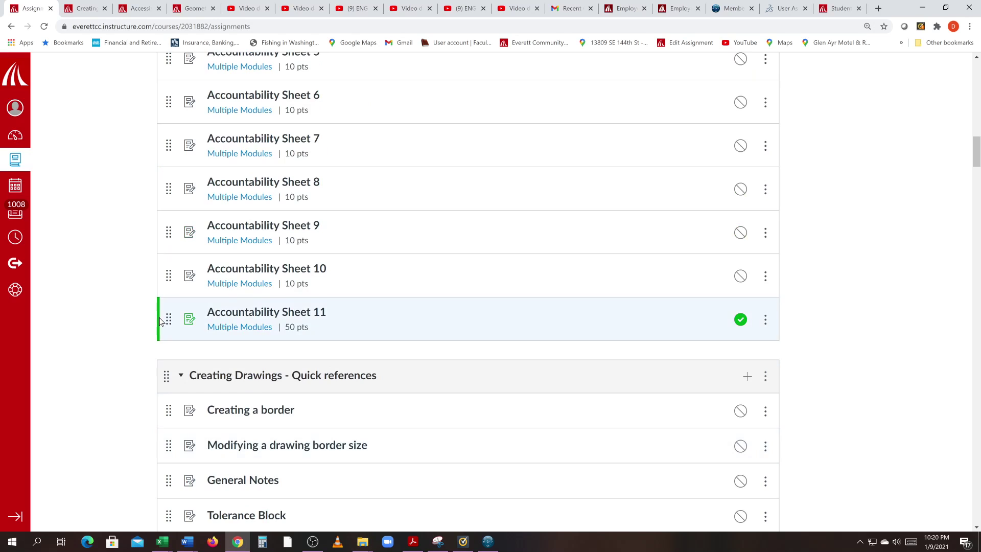
pyautogui.scroll(-2, 160, 320)
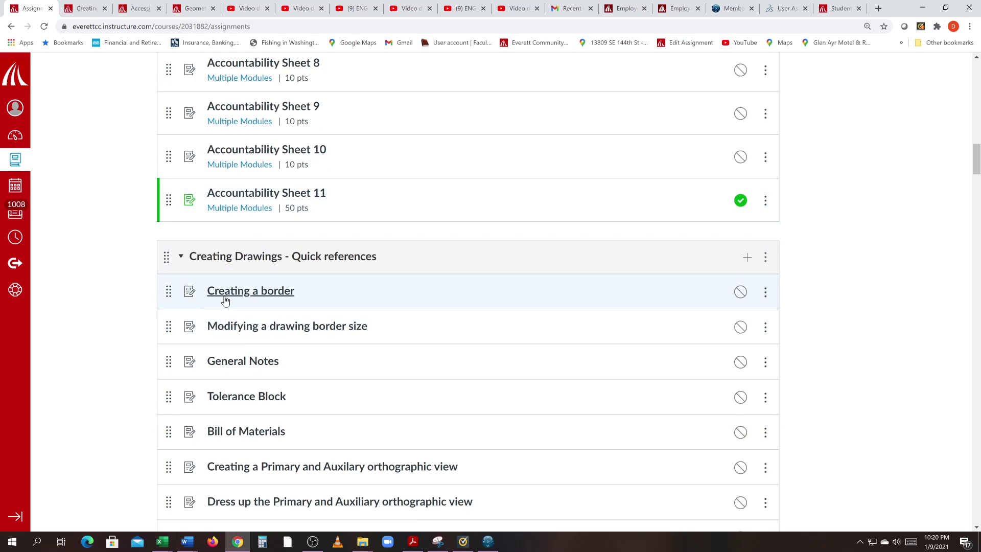
pyautogui.scroll(-2, 225, 300)
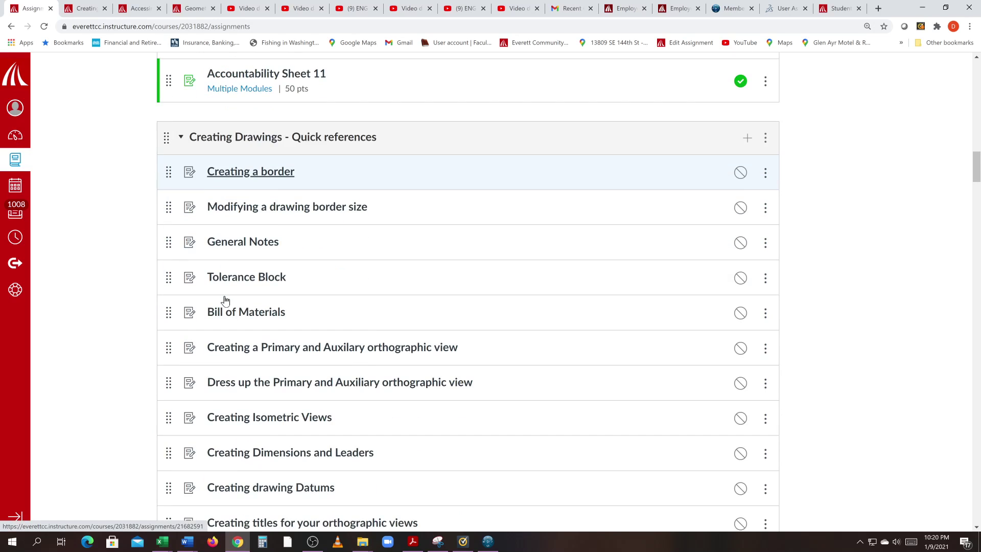
pyautogui.scroll(-2, 228, 347)
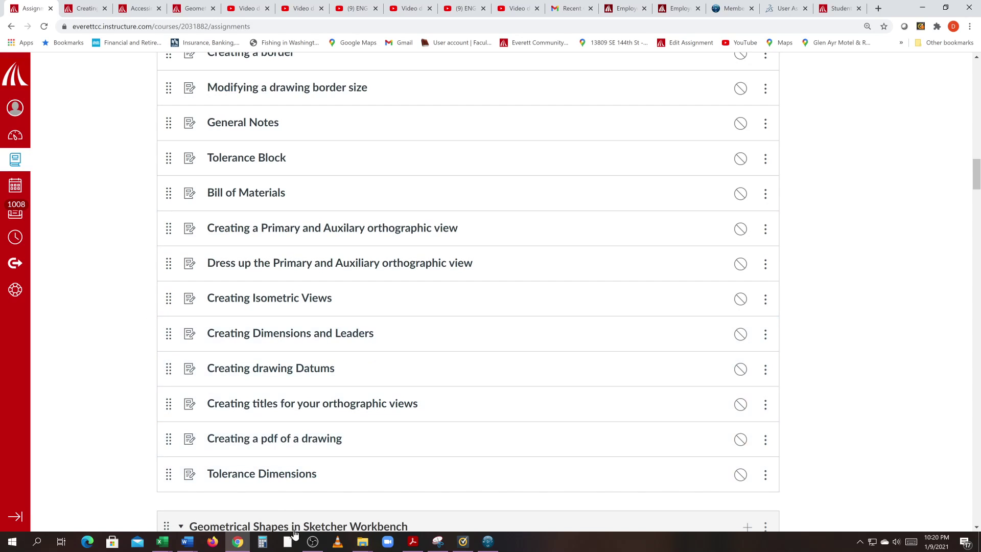
pyautogui.moveTo(311, 546)
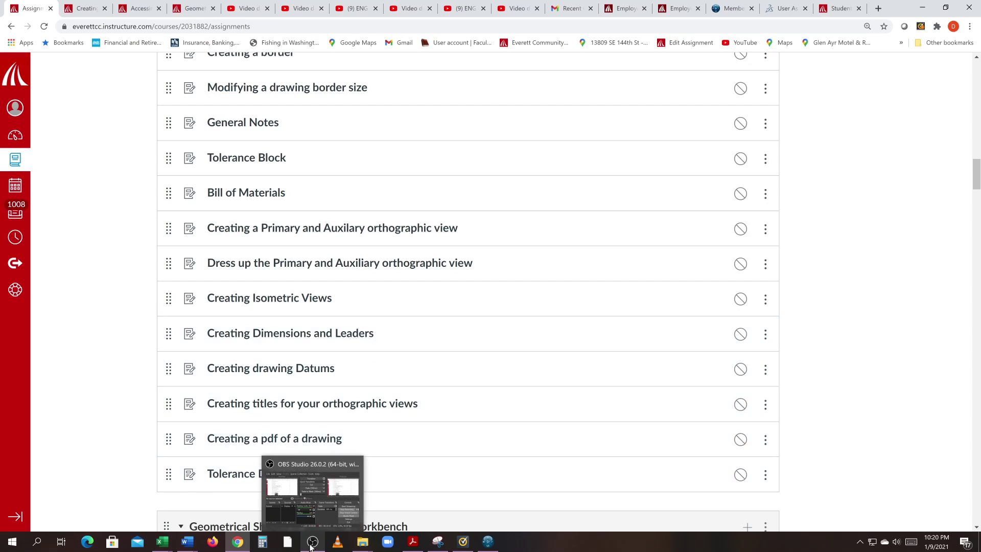
pyautogui.click(311, 546)
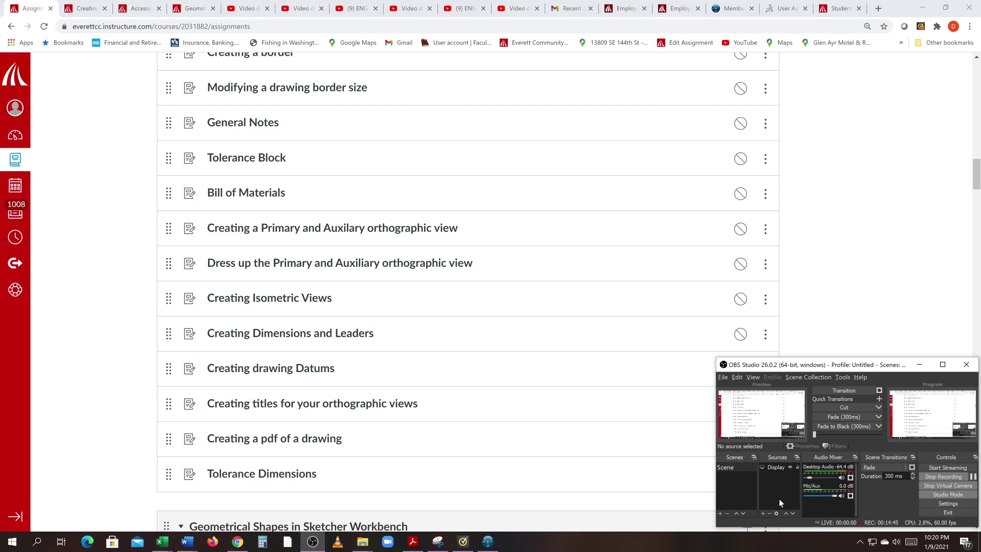